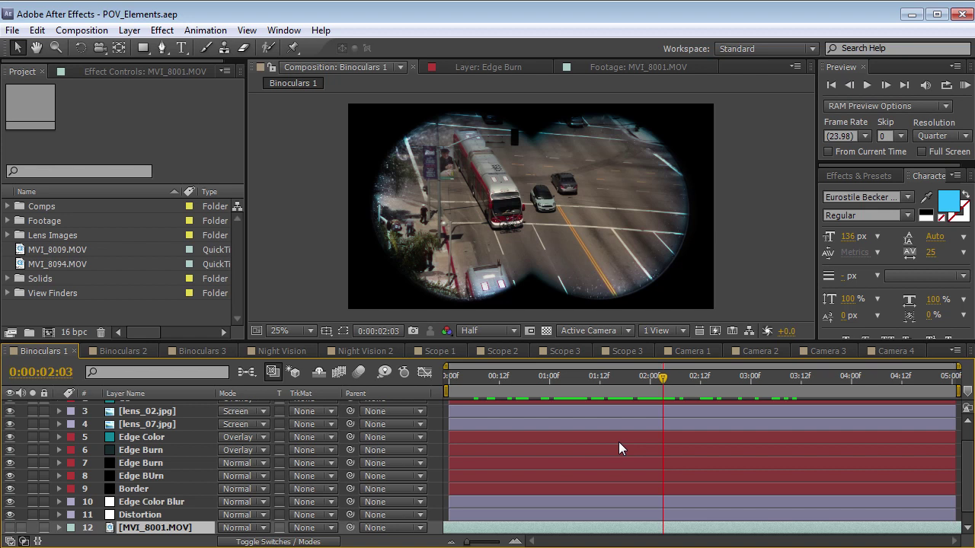
Preview the Binoculars 1, Night Vision, Scope 1 and Scope 3 comps by scrubbing and playing them
left_click_drag(510, 375, 696, 385)
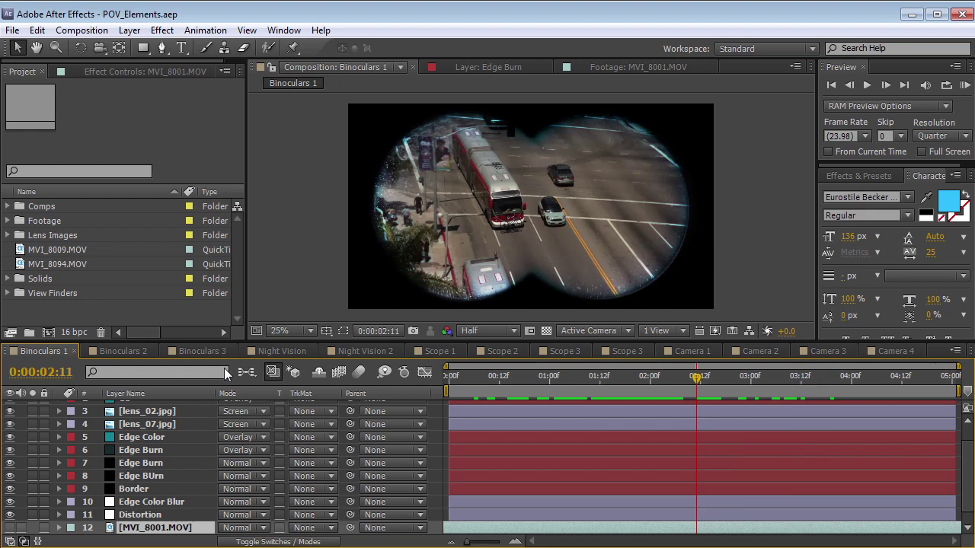
left_click(280, 351)
left_click_drag(537, 383, 509, 406)
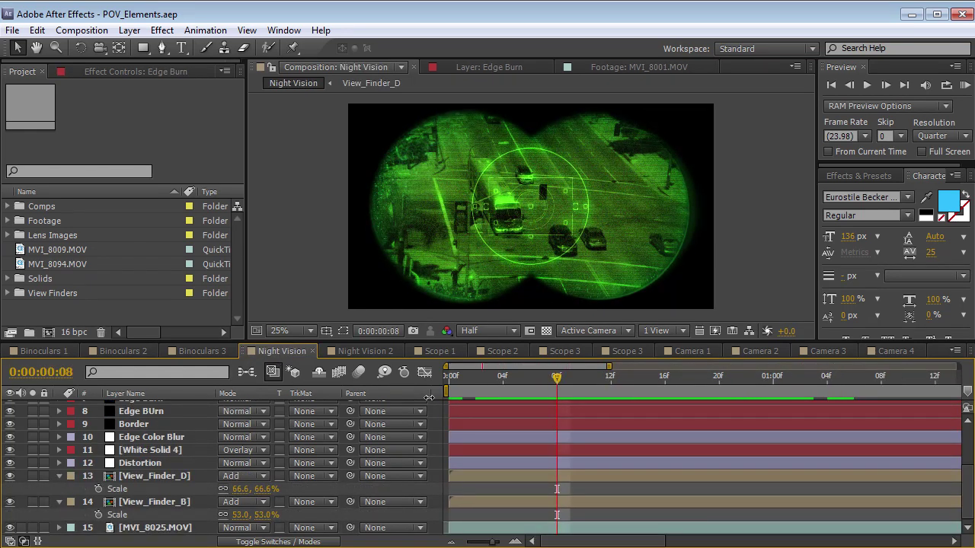
left_click(440, 352)
left_click(559, 353)
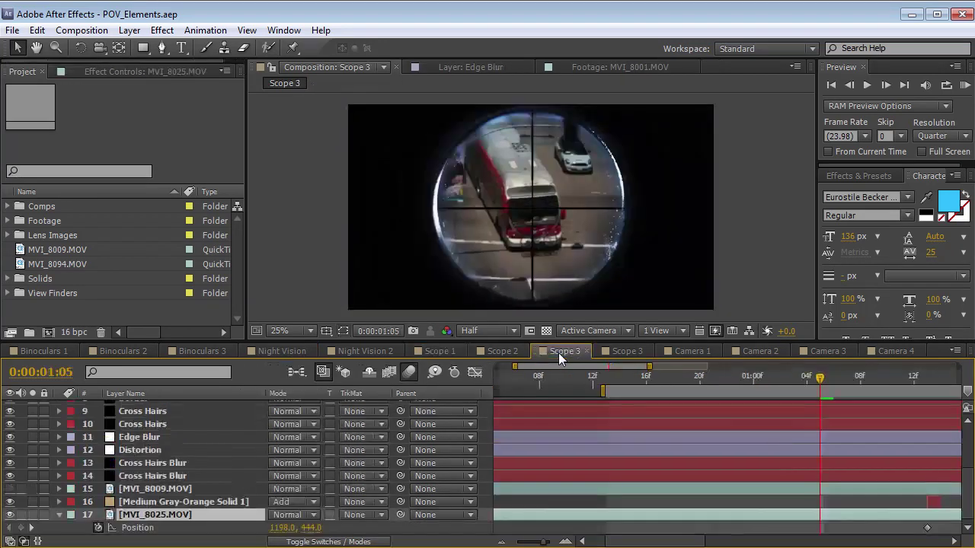
key("Page_Up")
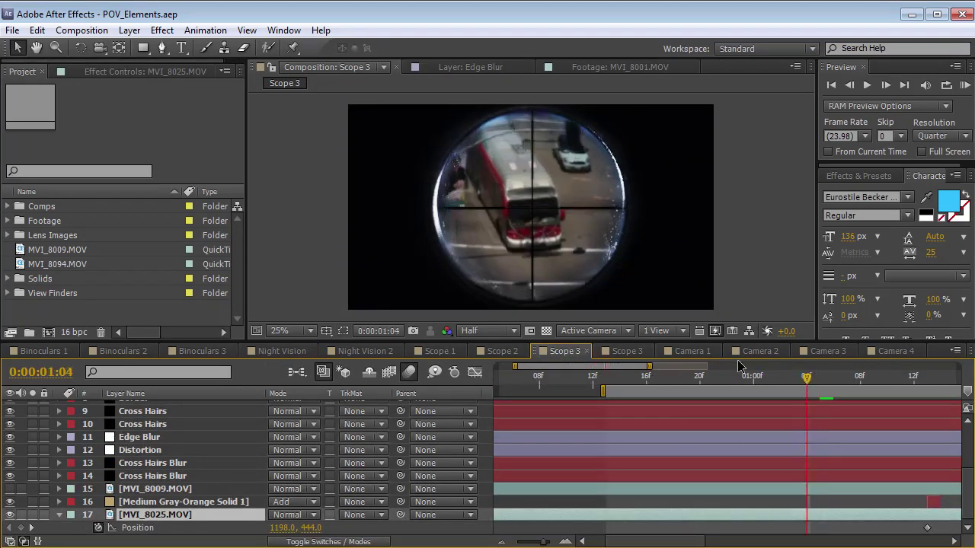
left_click(615, 351)
key("space")
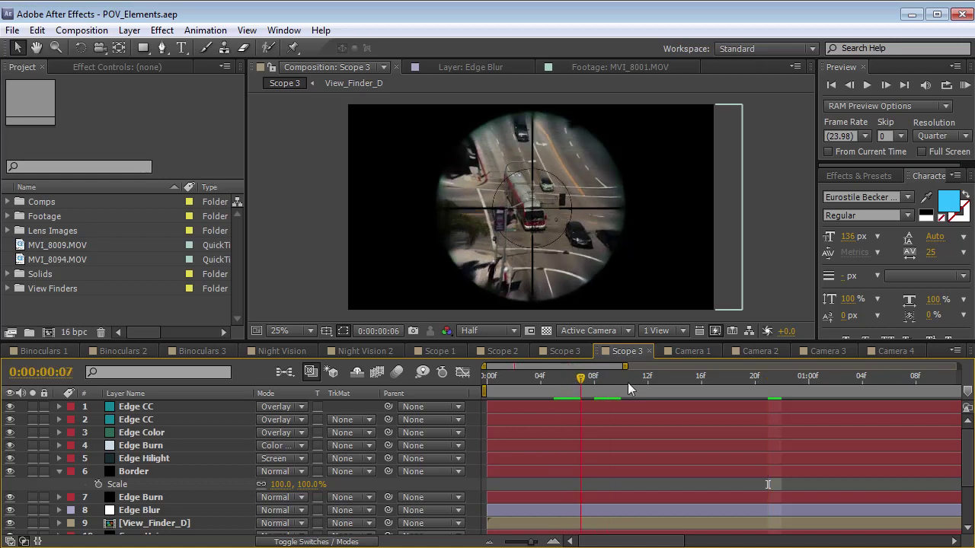
Scrub through the Scope 2 and Camera 1 comps, then look over the Camera 4 comp
left_click(488, 352)
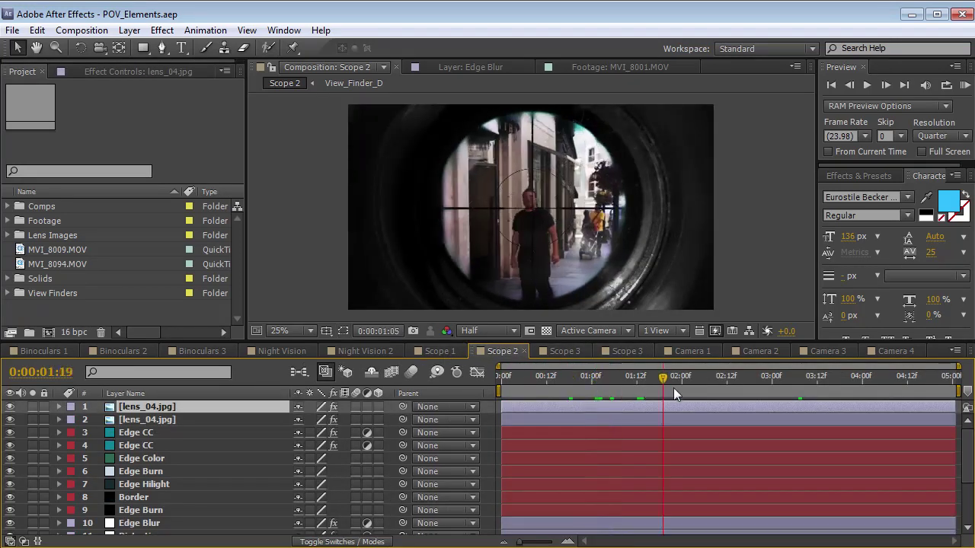
left_click_drag(696, 380, 753, 382)
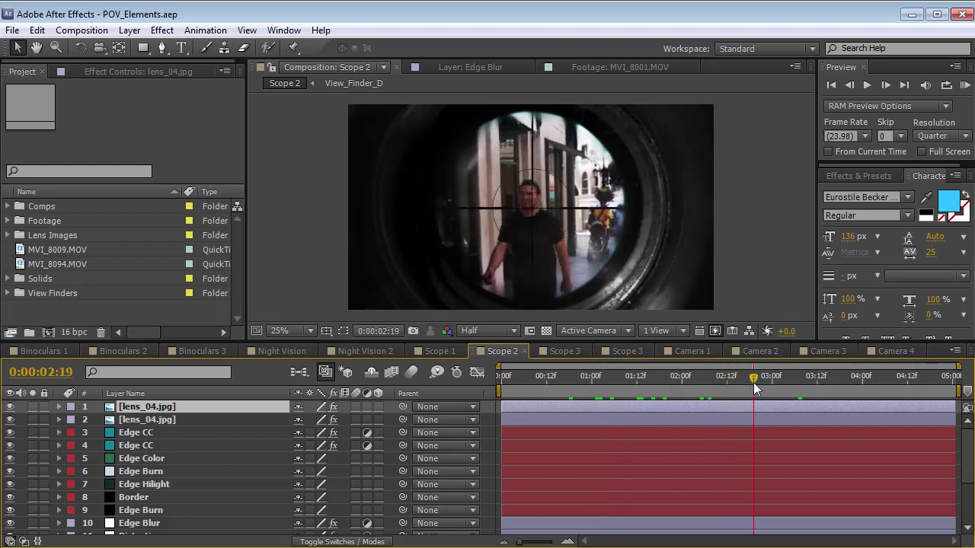
left_click(692, 351)
left_click_drag(571, 377, 802, 398)
left_click(896, 351)
scroll(495, 244, "up", 2)
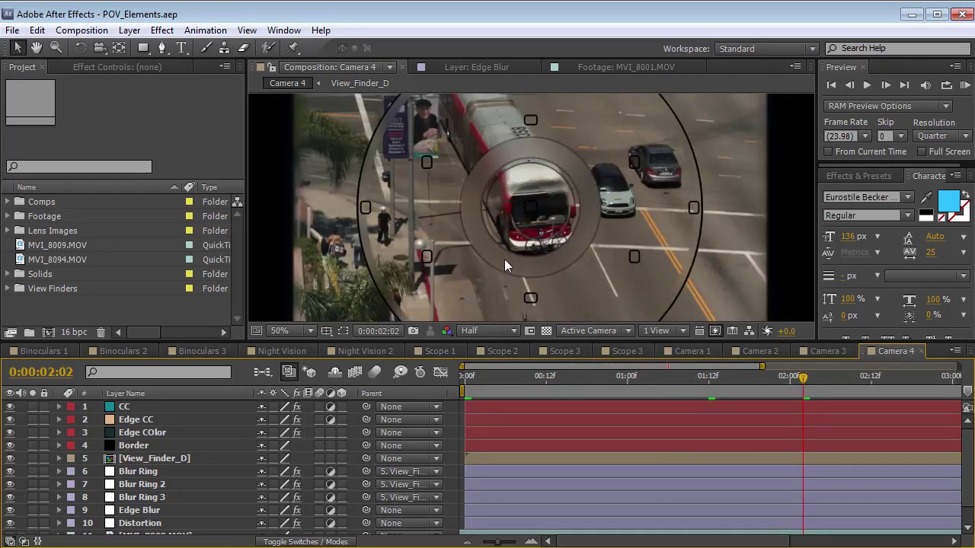
scroll(505, 259, "down", 2)
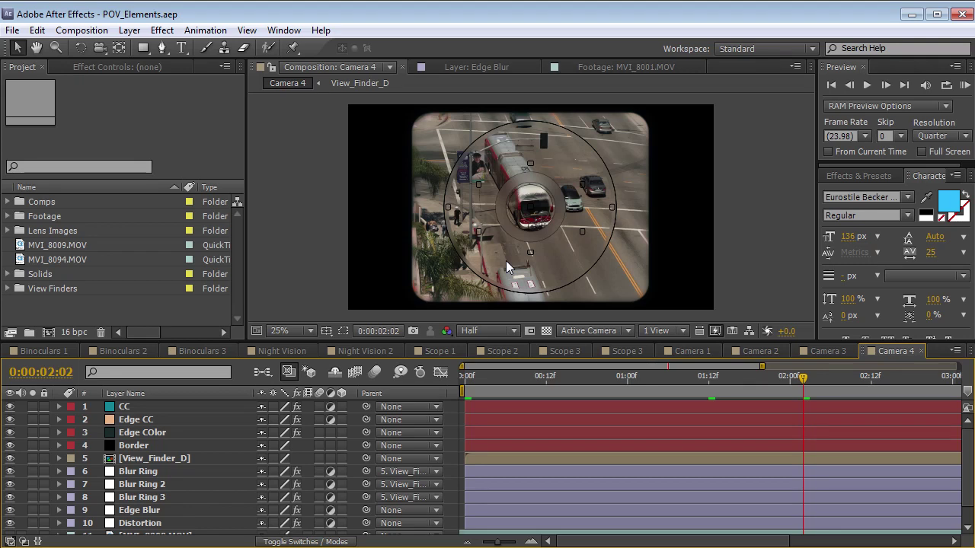
From the Night Vision tab, build a new Bus comp from Bus.mov and play it back
left_click(286, 347)
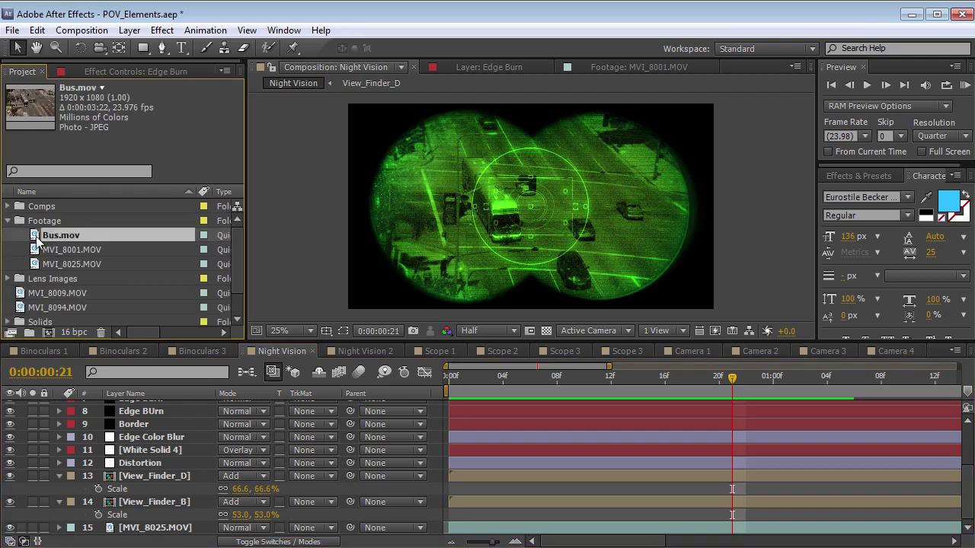
left_click_drag(34, 239, 47, 332)
key("space")
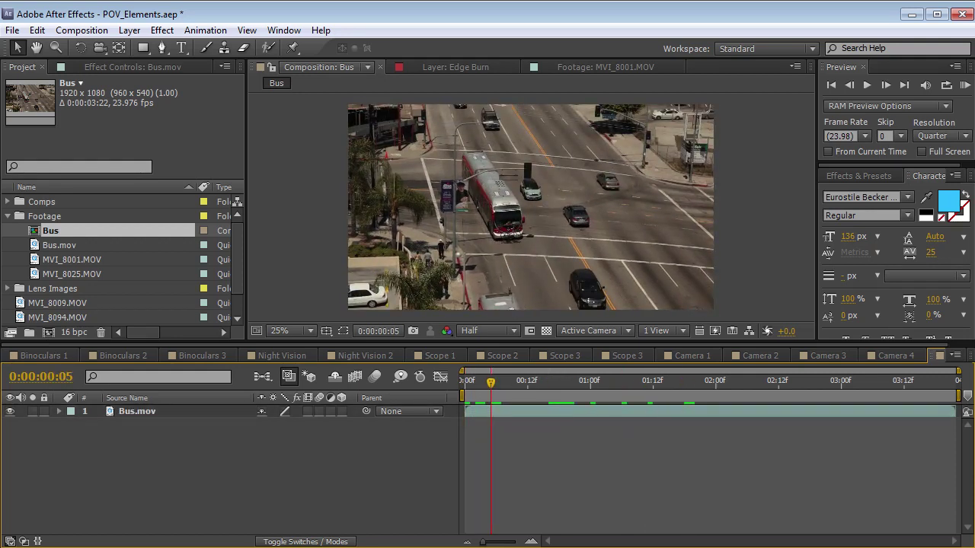
Browse the lens_01–lens_09 images in Photo Viewer, then select lens_04.jpg to preview it
key("alt+Tab")
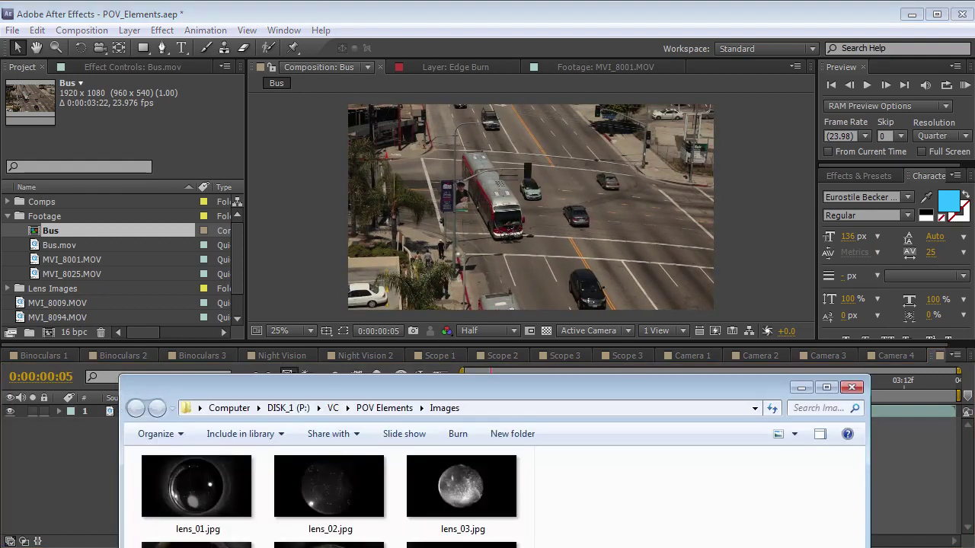
left_click_drag(412, 396, 431, 122)
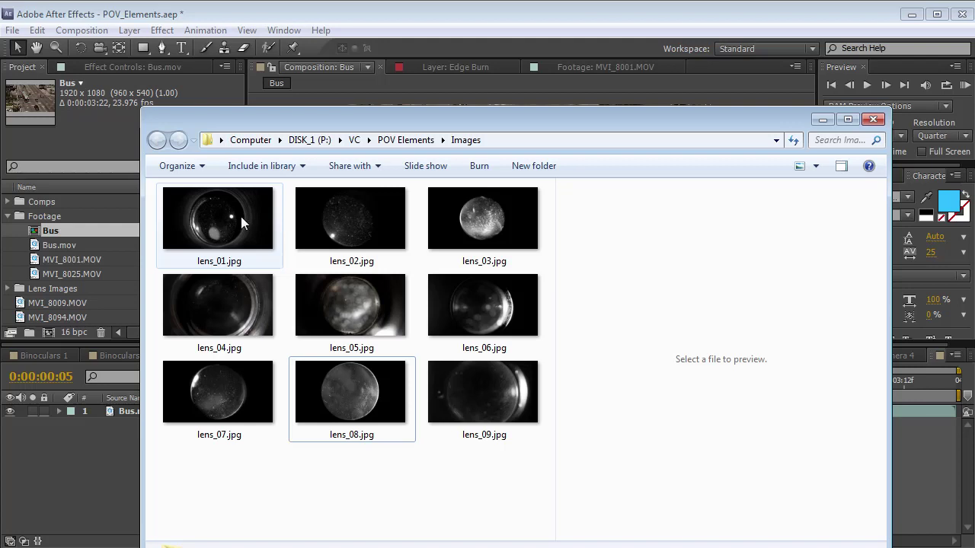
double_click(234, 247)
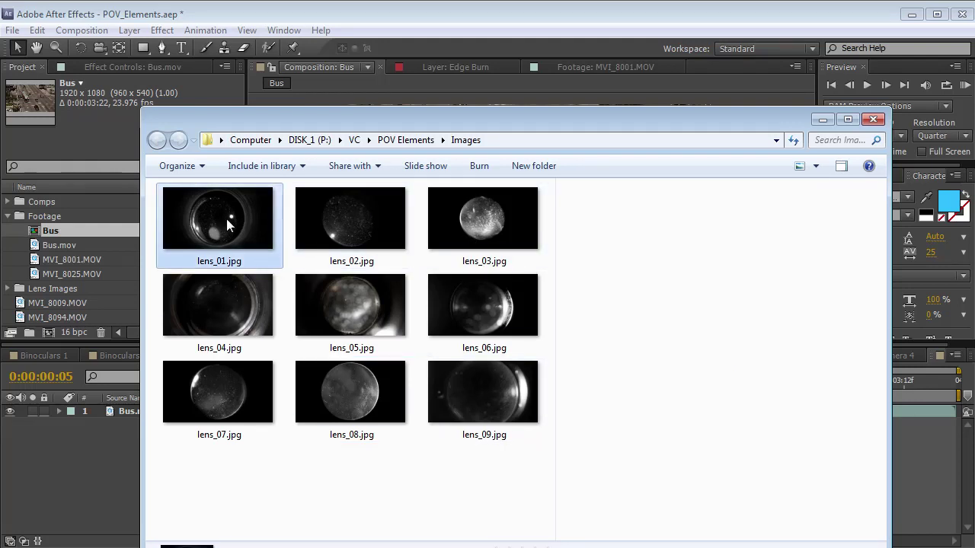
left_click_drag(804, 51, 582, 68)
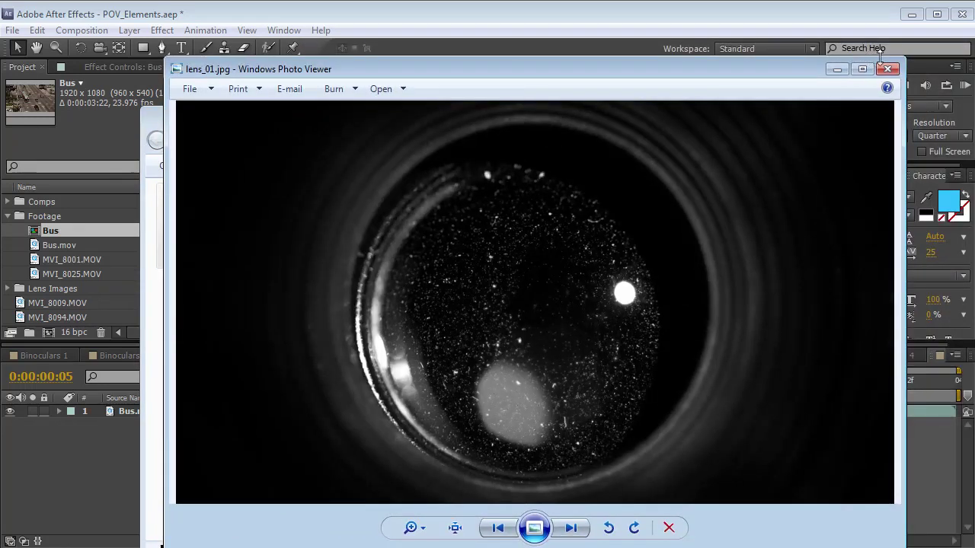
key("Right")
key("Right")
key("Right")
key("Right")
key("Right")
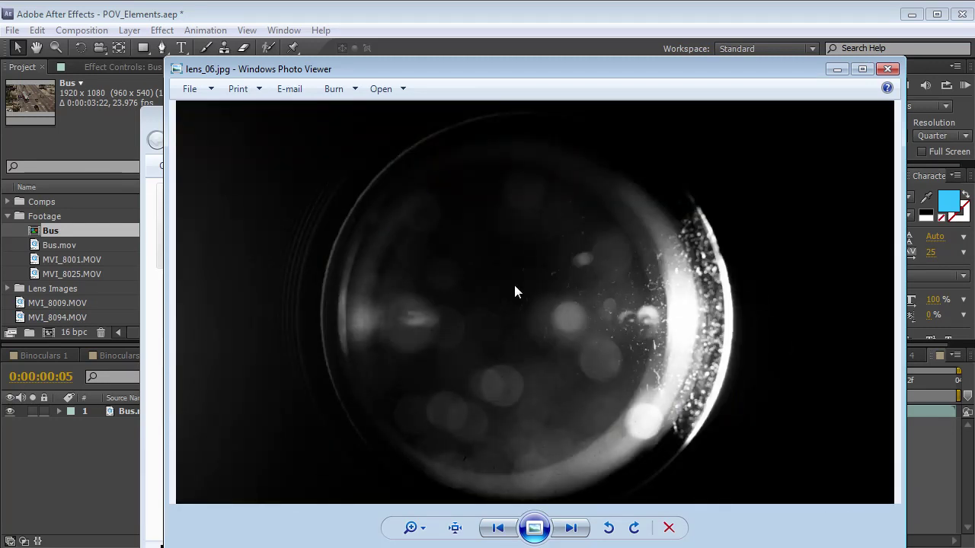
key("Escape")
left_click(233, 329)
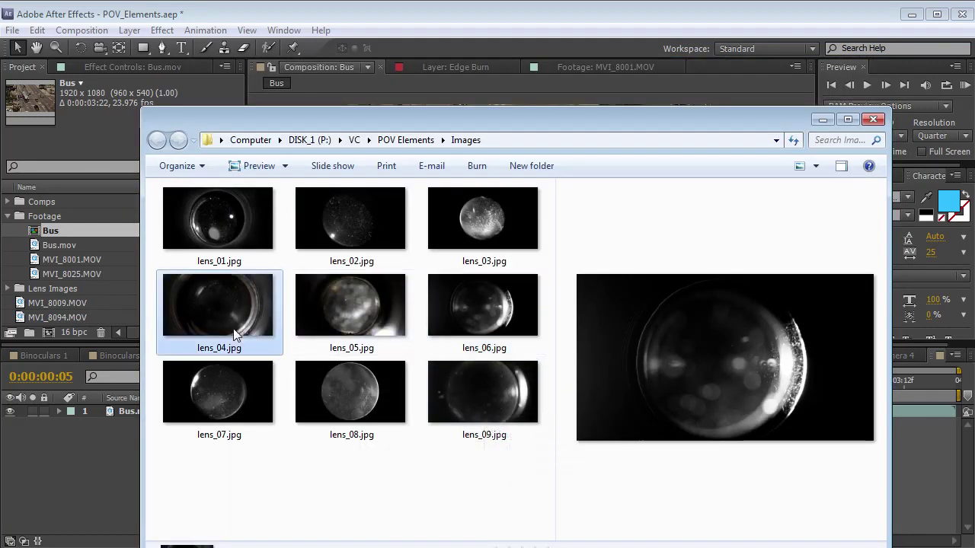
mouse_move(474, 444)
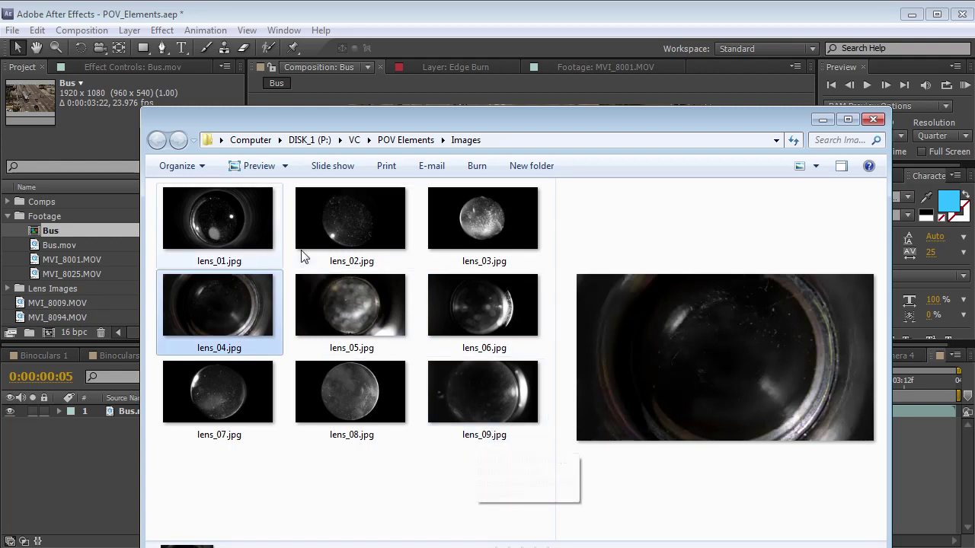
Back in After Effects, add lens_04.jpg from the Lens Images folder as a layer above Bus.mov
left_click(320, 463)
left_click(257, 30)
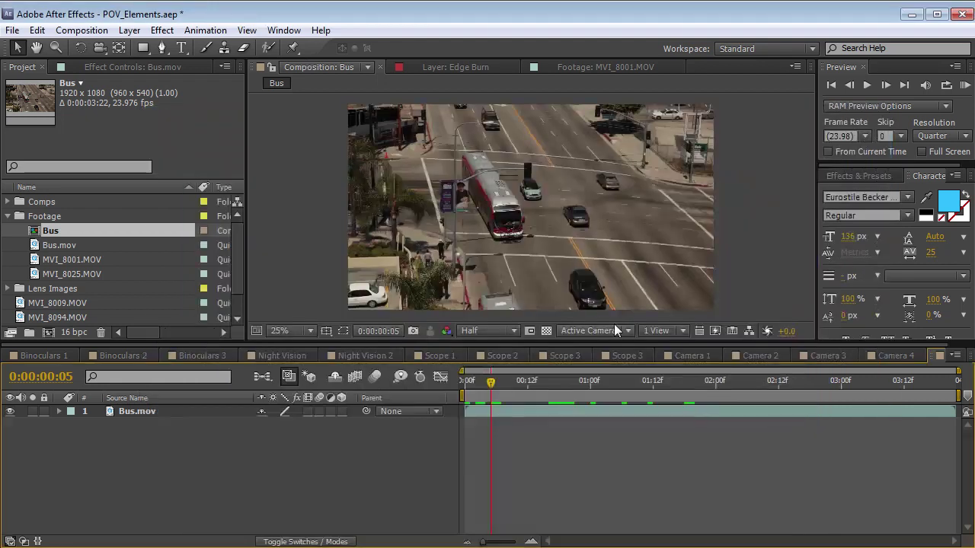
key("space")
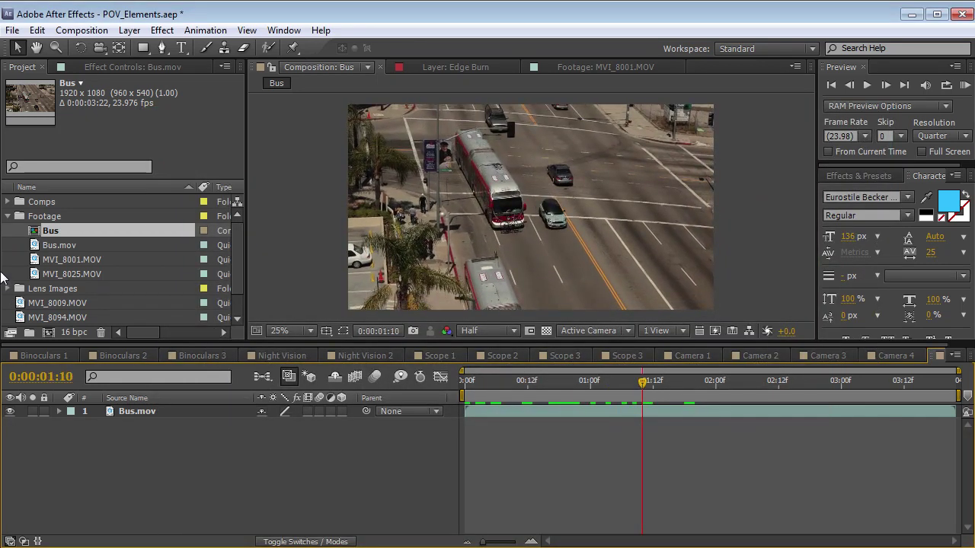
left_click(7, 216)
left_click(8, 231)
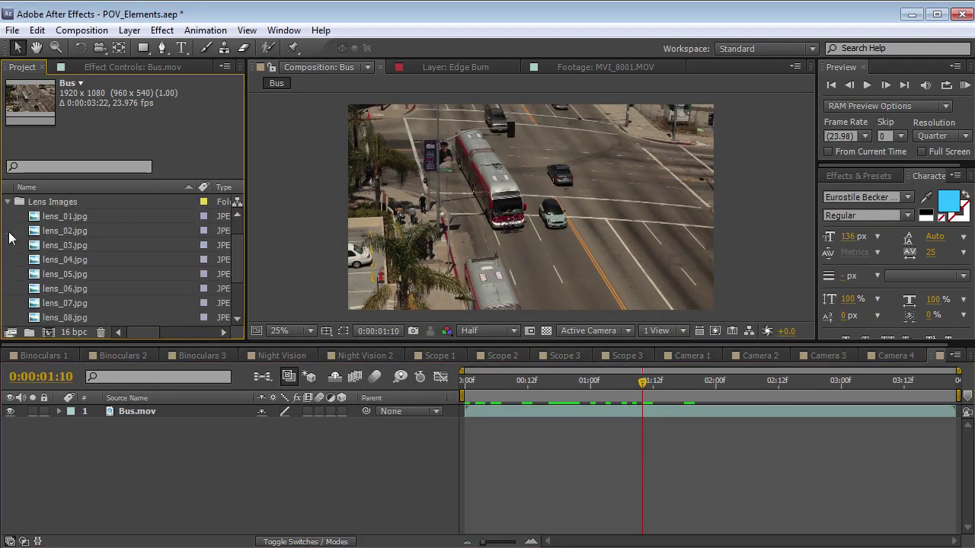
left_click(70, 264)
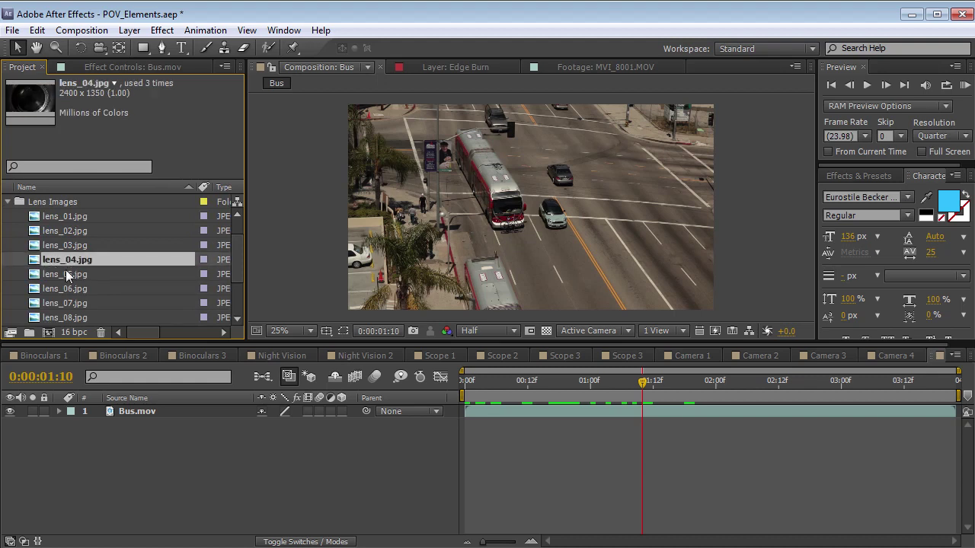
left_click_drag(62, 259, 127, 418)
scroll(486, 202, "down", 1)
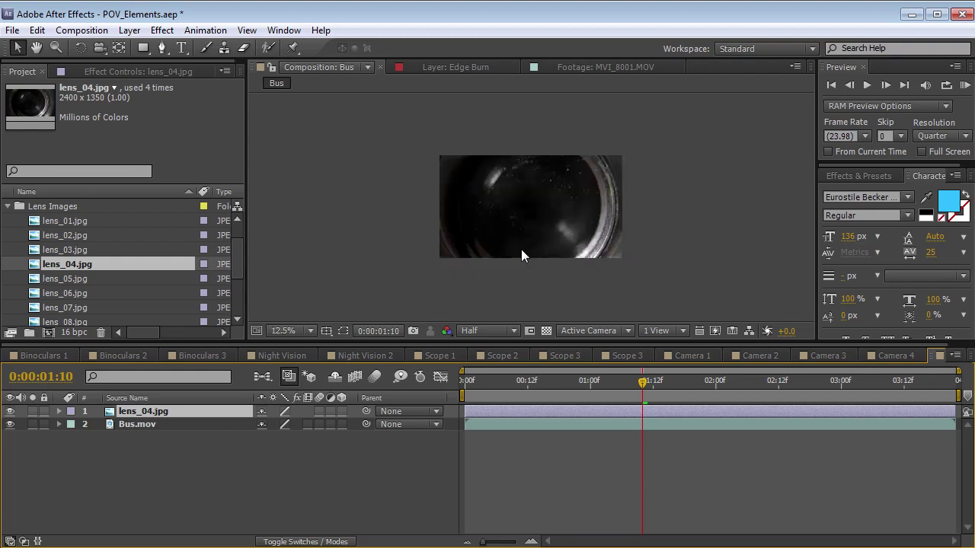
Scale lens_04.jpg to fill the comp frame and set its blending mode to Screen
left_click(521, 249)
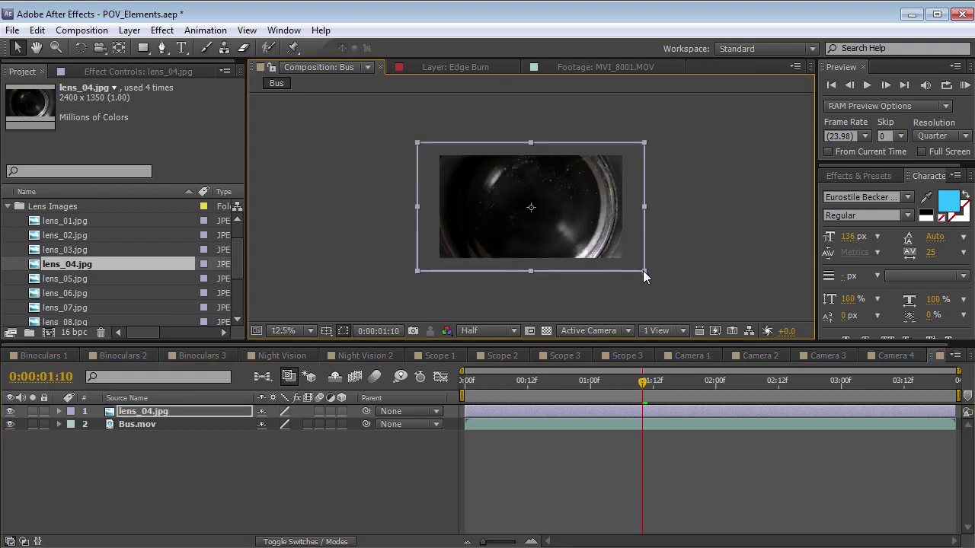
left_click_drag(645, 272, 625, 264)
scroll(535, 260, "up", 1)
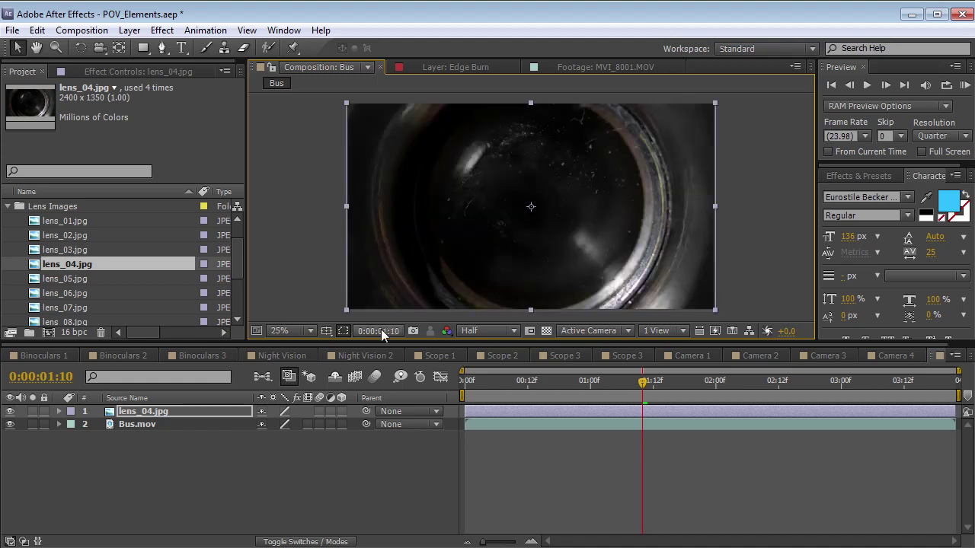
left_click(180, 412)
key("F4")
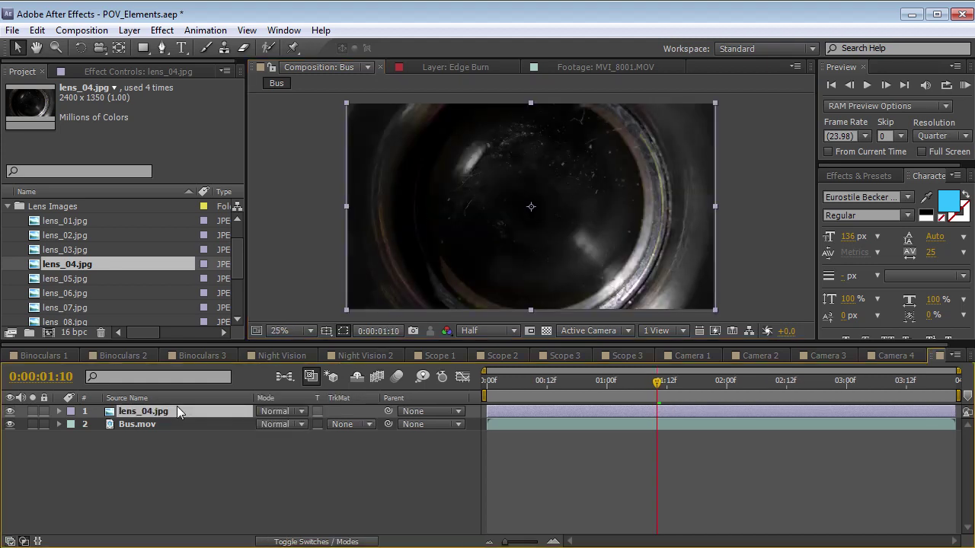
left_click(293, 412)
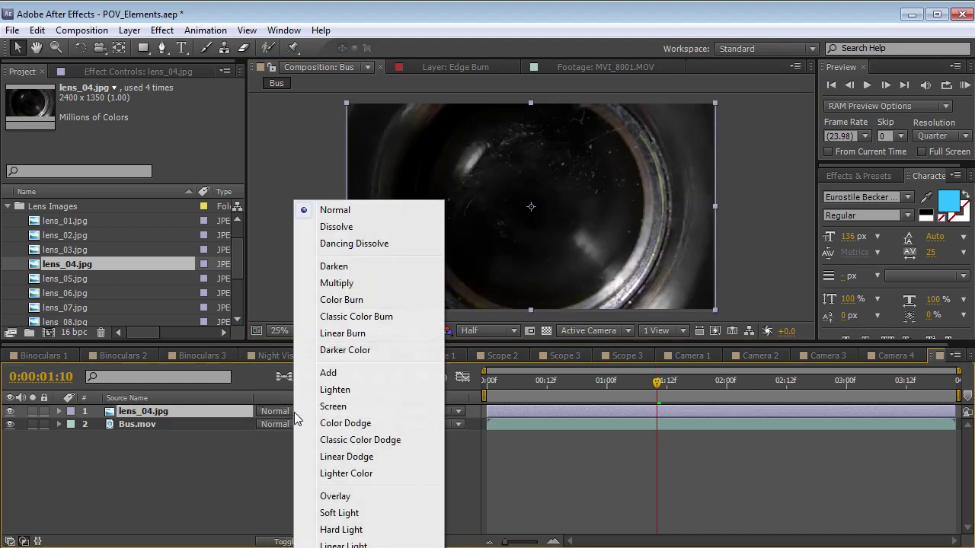
left_click(342, 407)
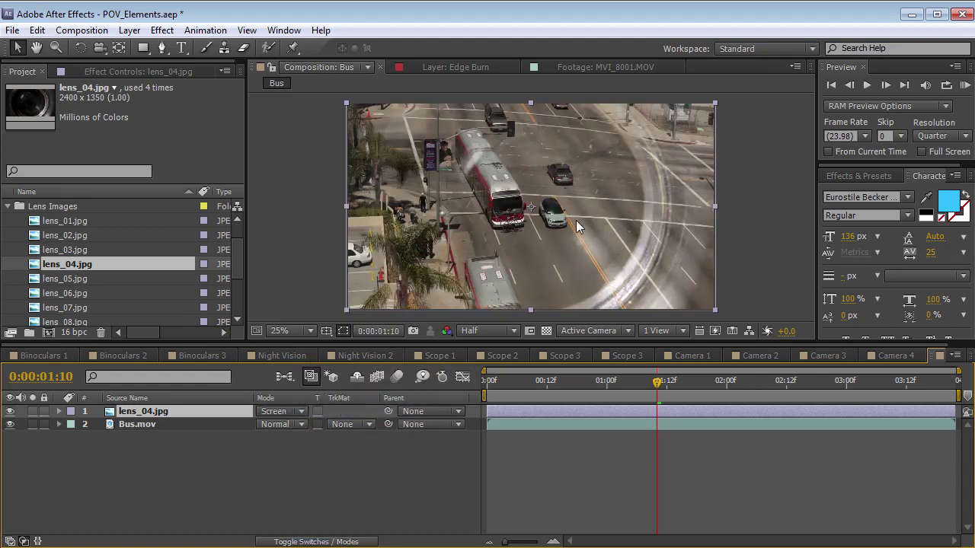
left_click_drag(622, 387, 587, 386)
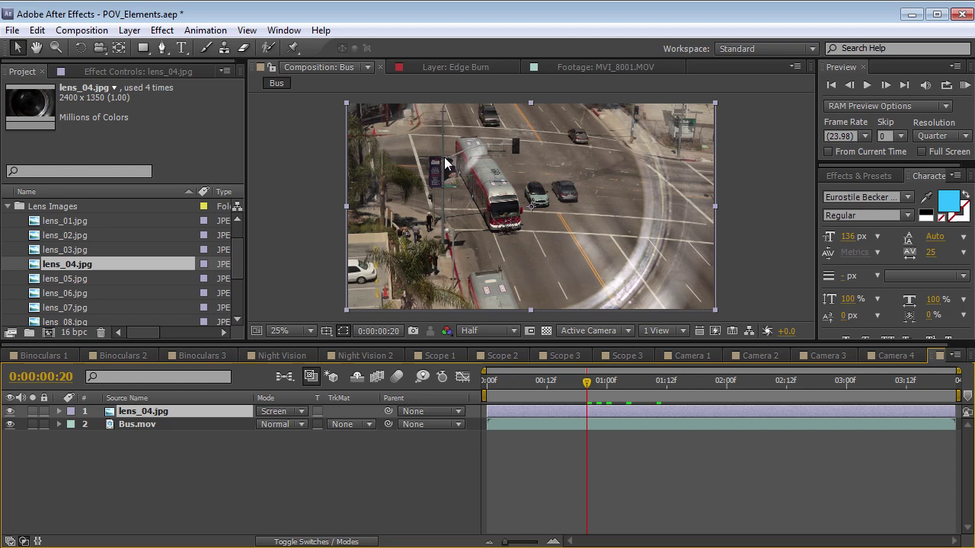
Create a black comp-size solid layer named Vingette
left_click(130, 30)
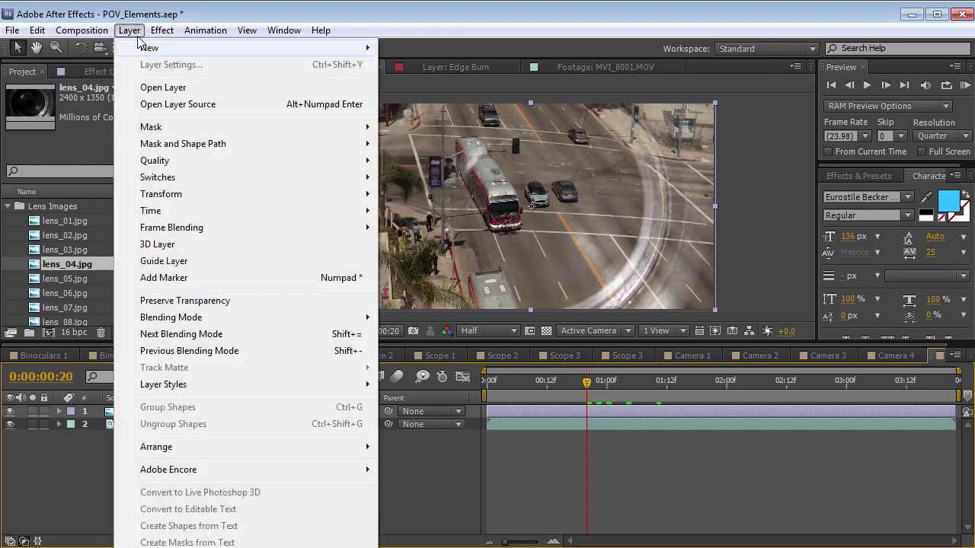
mouse_move(149, 47)
left_click(413, 69)
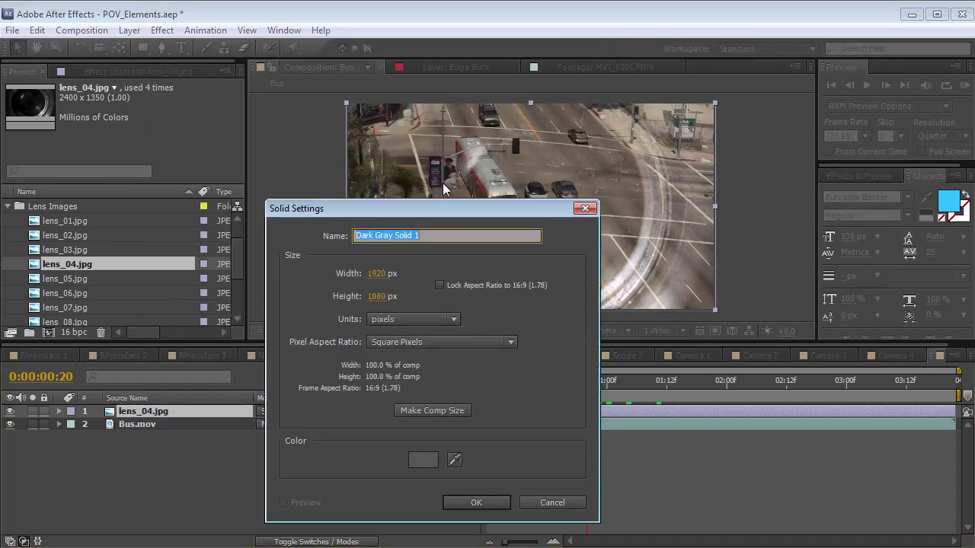
left_click(421, 460)
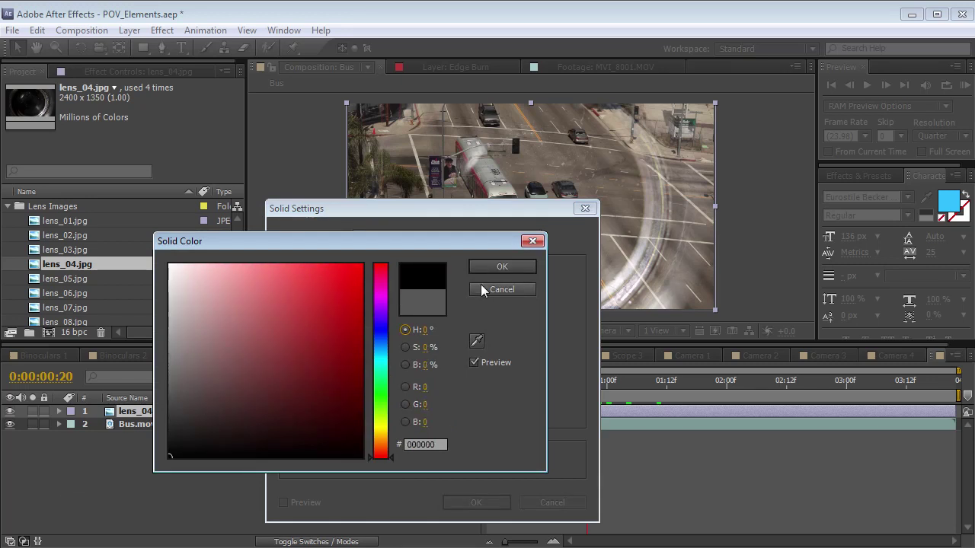
left_click(482, 287)
left_click_drag(438, 209, 511, 129)
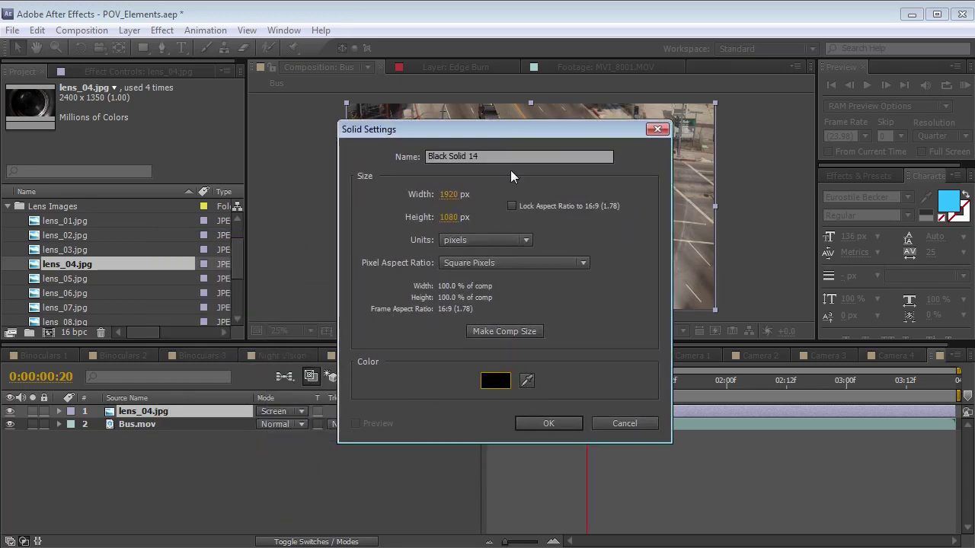
type("Vingette")
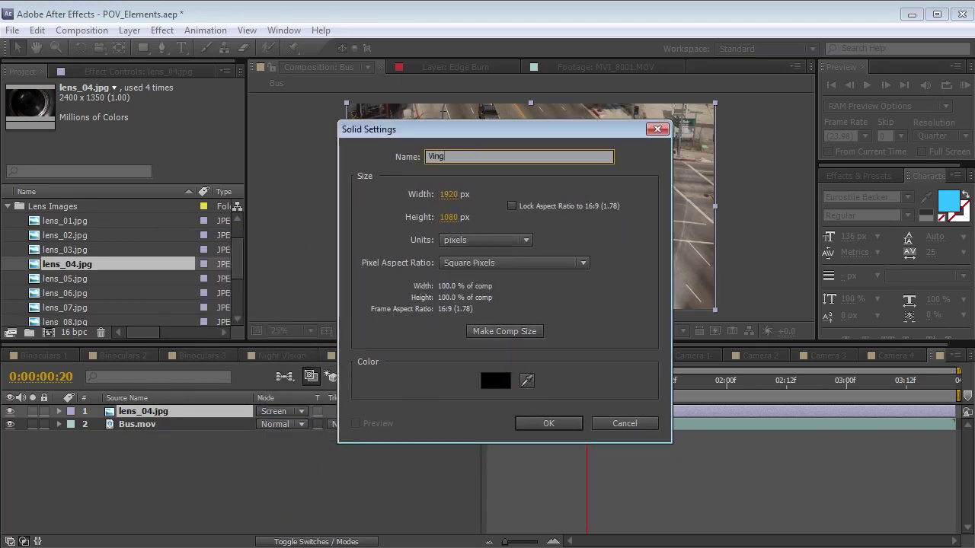
left_click(548, 423)
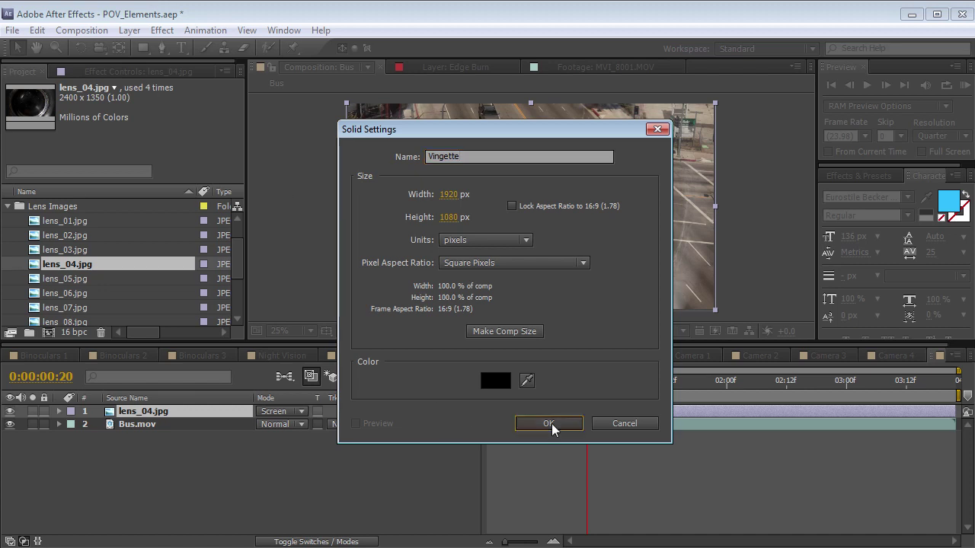
Move Vingette below lens_04.jpg and draw a circular ellipse mask on it
left_click_drag(134, 414, 132, 429)
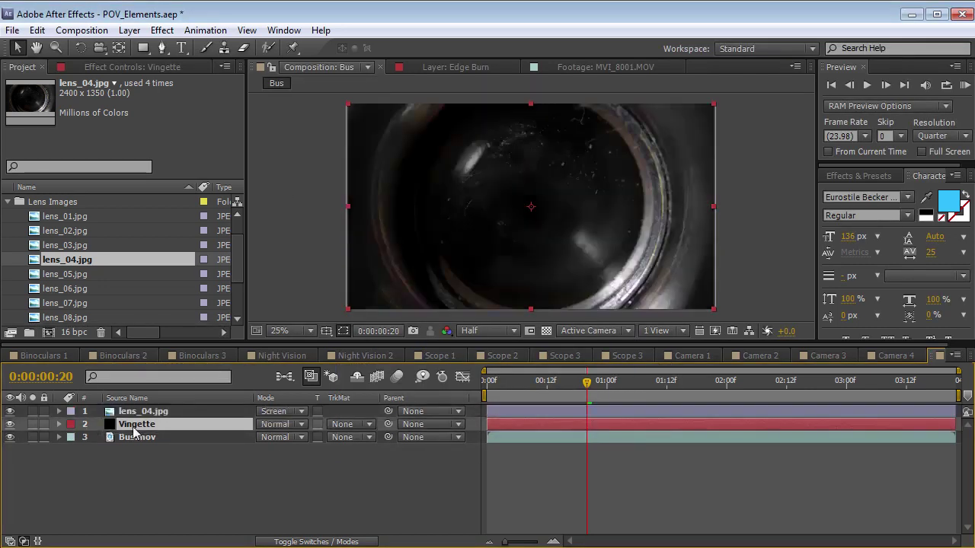
left_click_drag(147, 52, 190, 81)
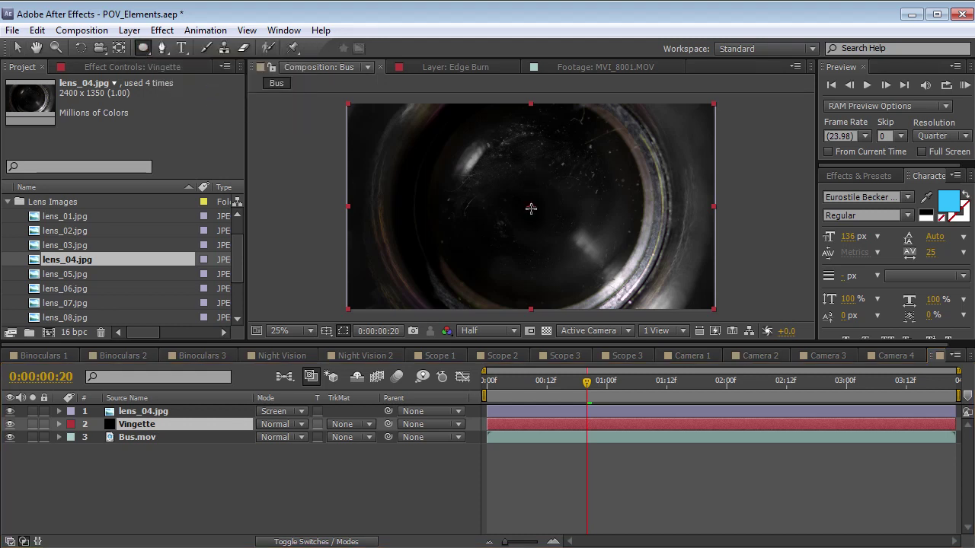
left_click_drag(529, 206, 646, 315)
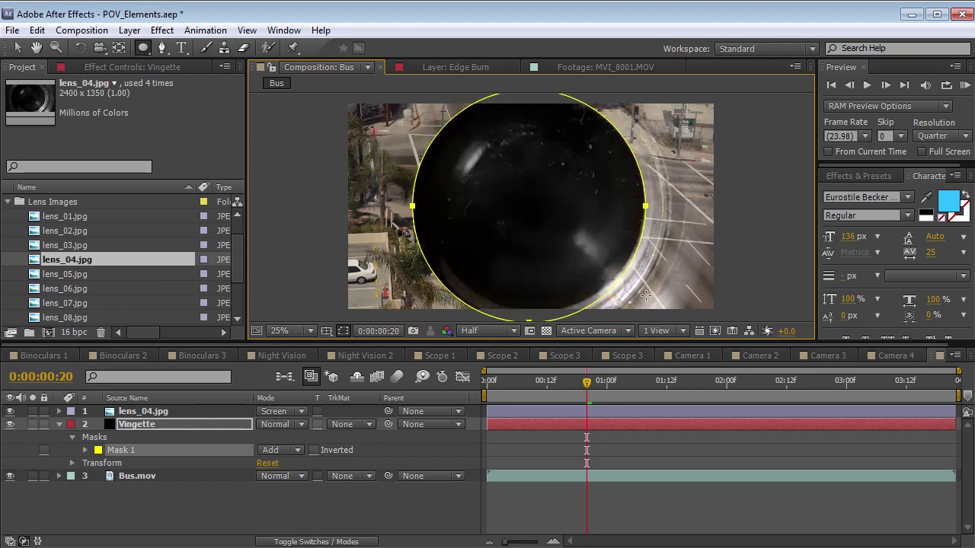
key("v")
double_click(646, 212)
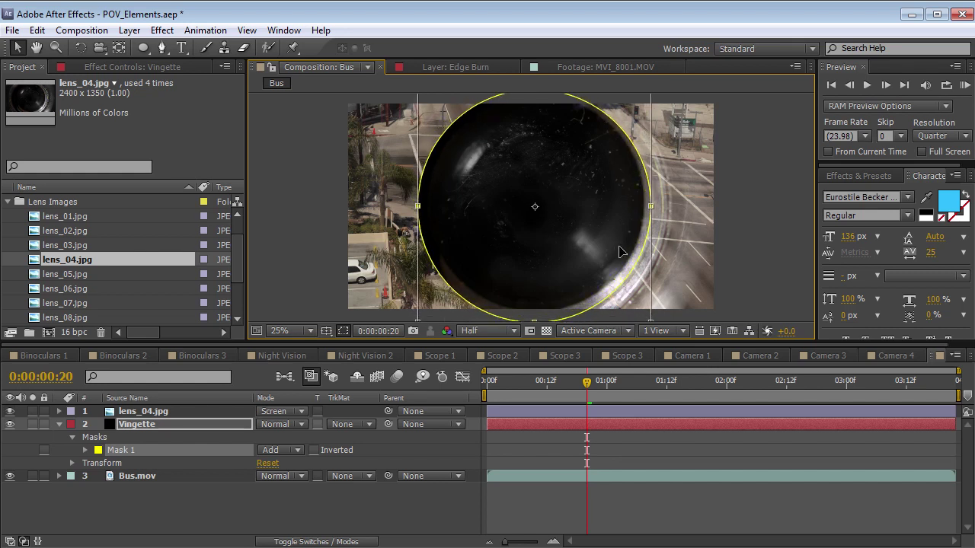
Set the Vingette mask to Subtract with a 37-pixel feather
left_click(297, 451)
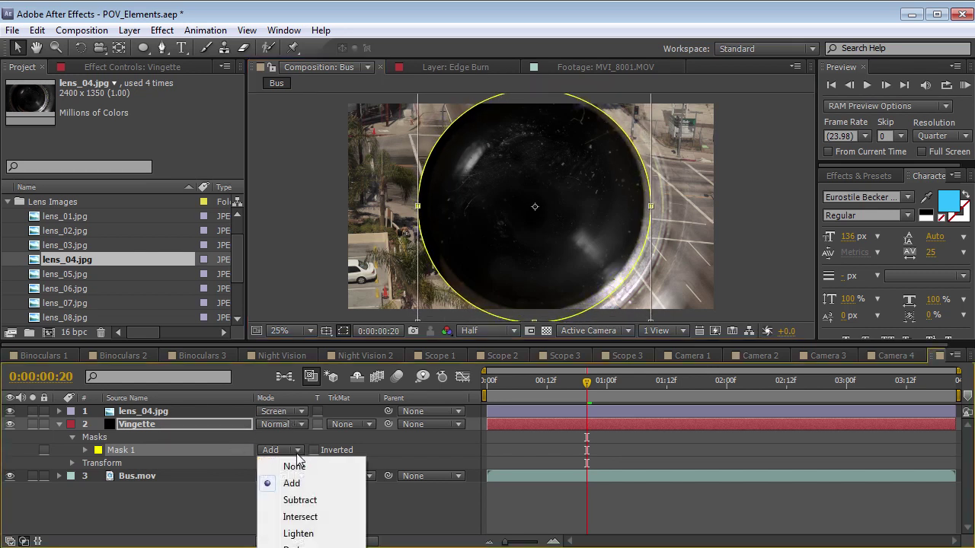
left_click(297, 500)
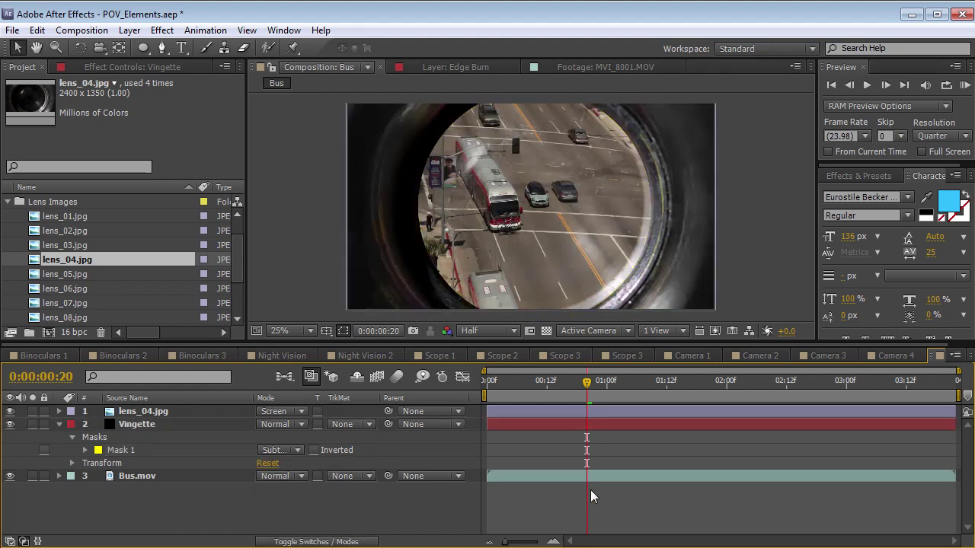
left_click(487, 438)
key("f")
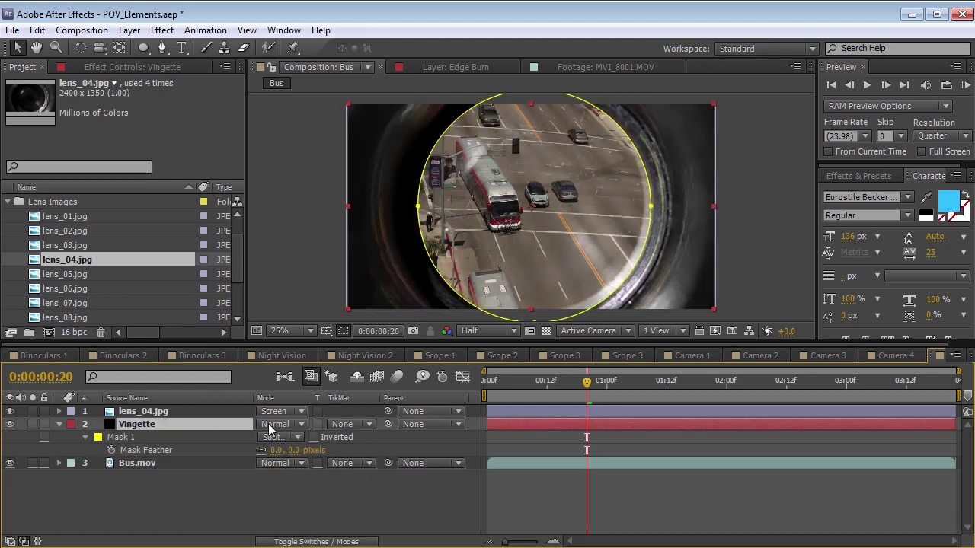
left_click_drag(275, 450, 320, 450)
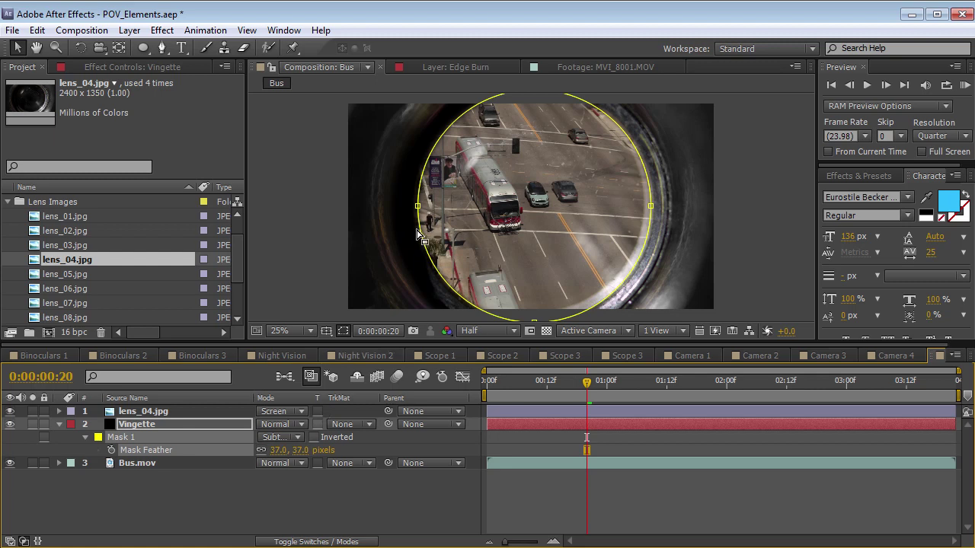
Play and scrub the comp to check the vignette, stopping at 0:00:01:05
left_click(604, 247)
left_click(608, 443)
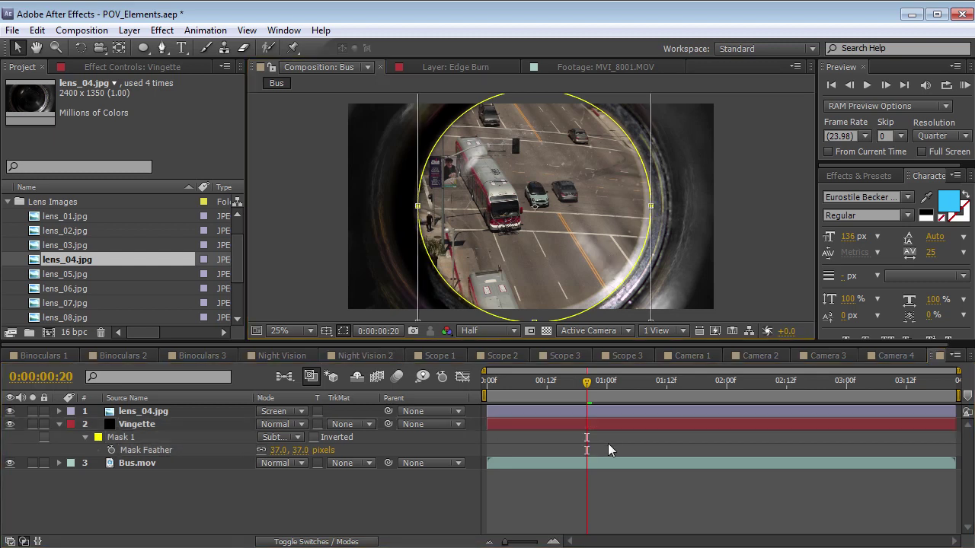
key("space")
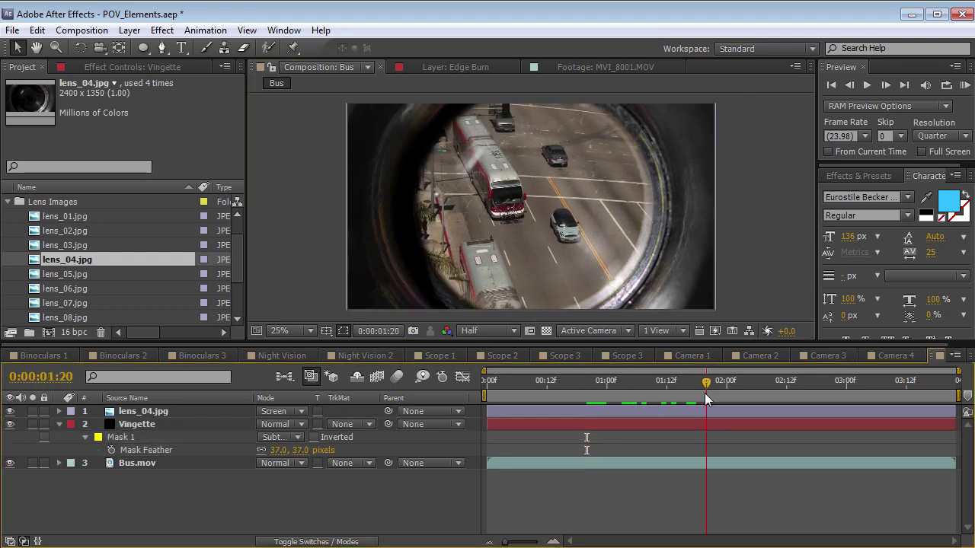
key("space")
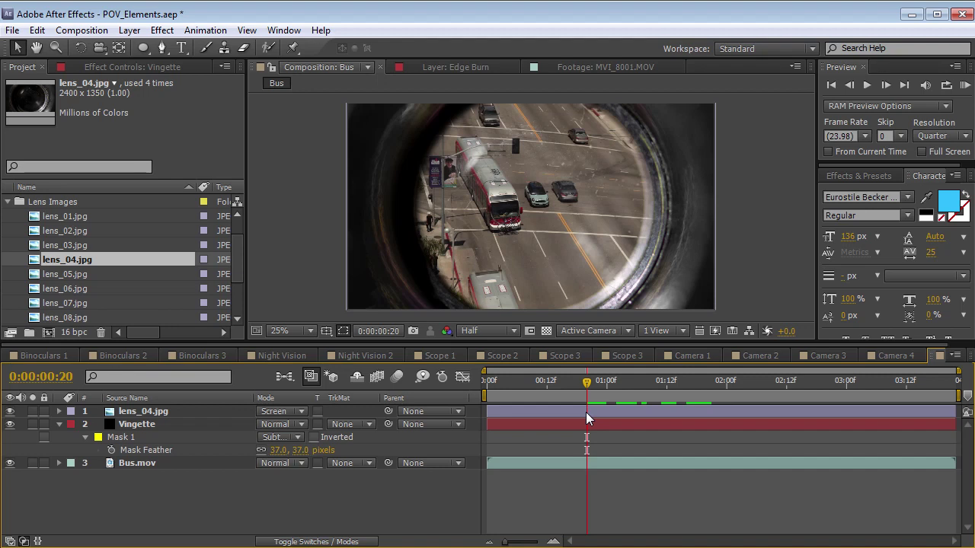
left_click_drag(577, 387, 746, 387)
left_click(632, 386)
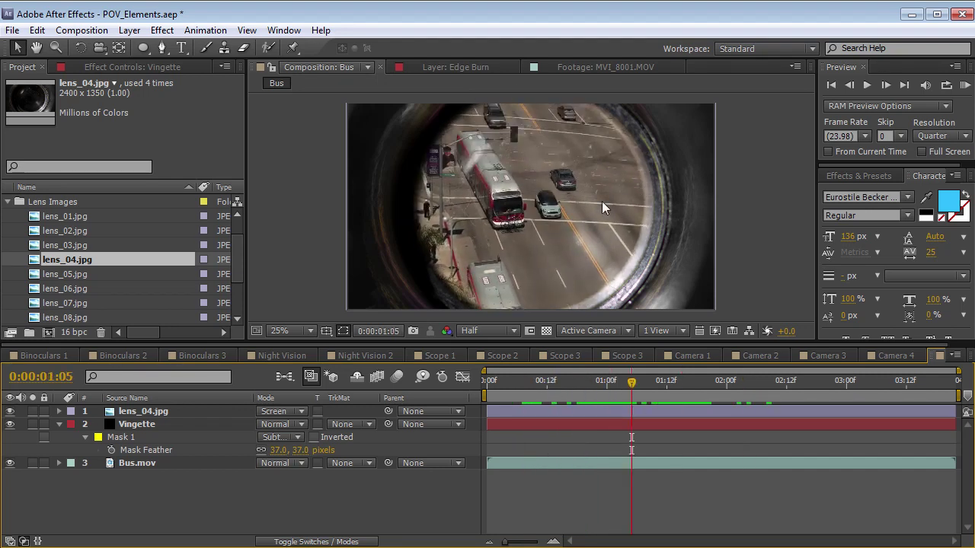
Add lens_02.jpg as the top layer with Screen blending
left_click(67, 232)
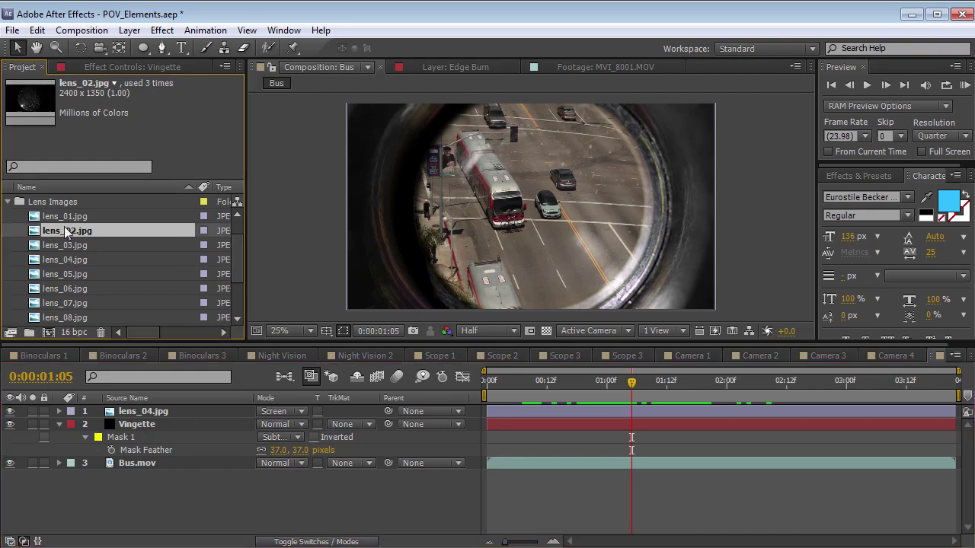
left_click(224, 391)
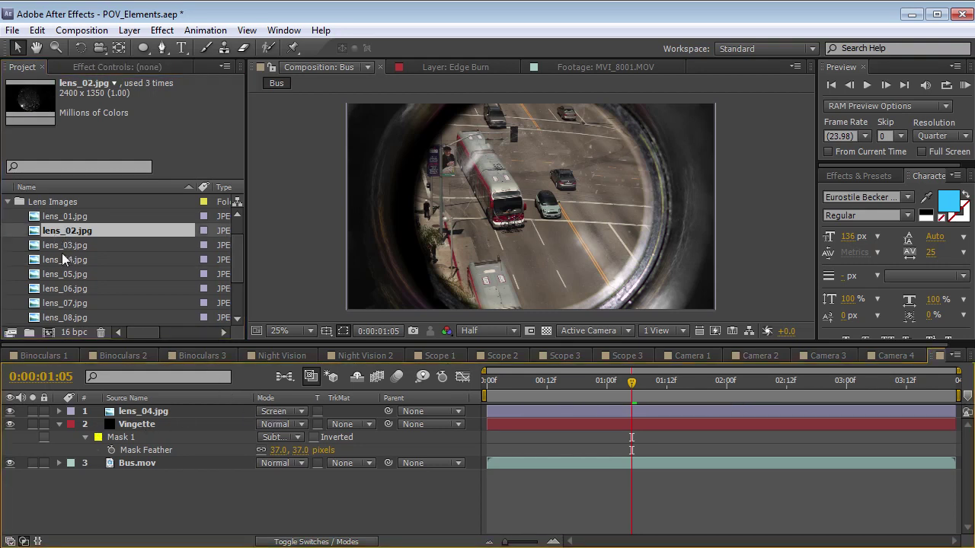
left_click_drag(67, 234, 123, 414)
left_click(278, 411)
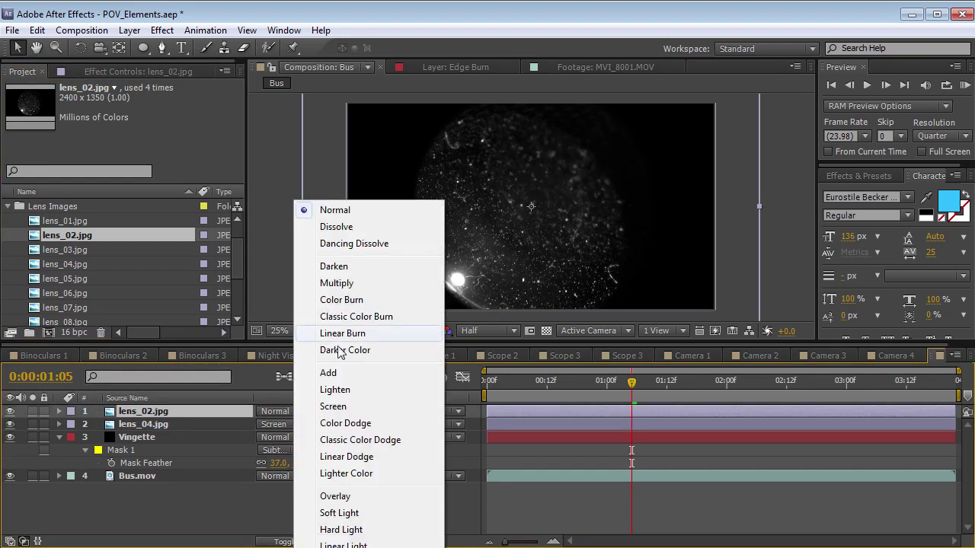
left_click(328, 404)
mouse_move(484, 281)
left_mouse_down()
mouse_move(485, 252)
mouse_move(483, 267)
left_mouse_up()
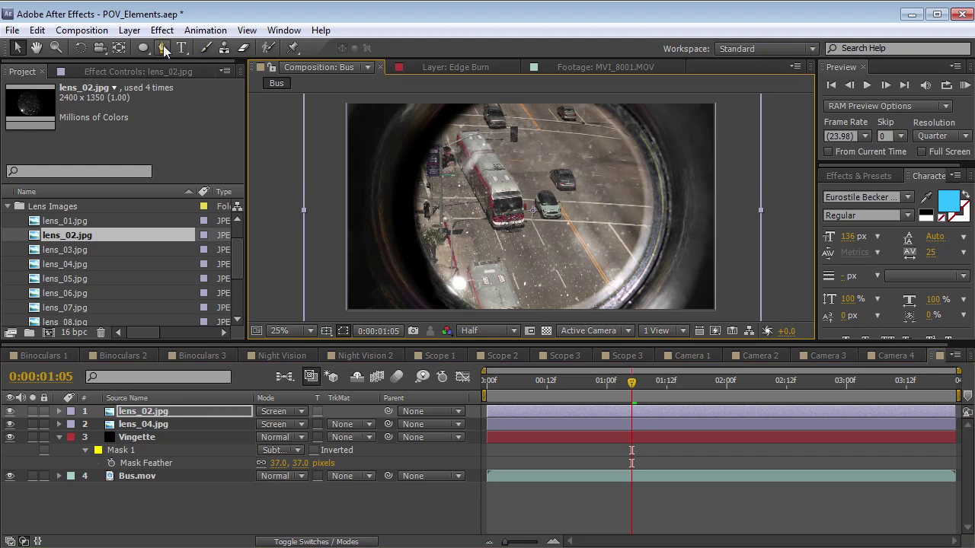
Give lens_02.jpg a circular Subtract mask at the centre, feathered 160 pixels
left_click_drag(142, 48, 195, 80)
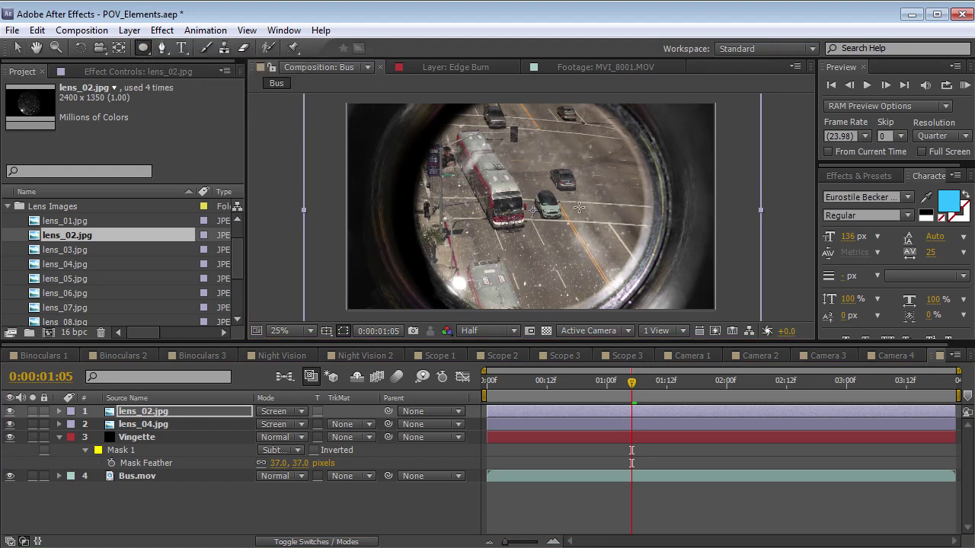
left_click_drag(534, 213, 613, 276)
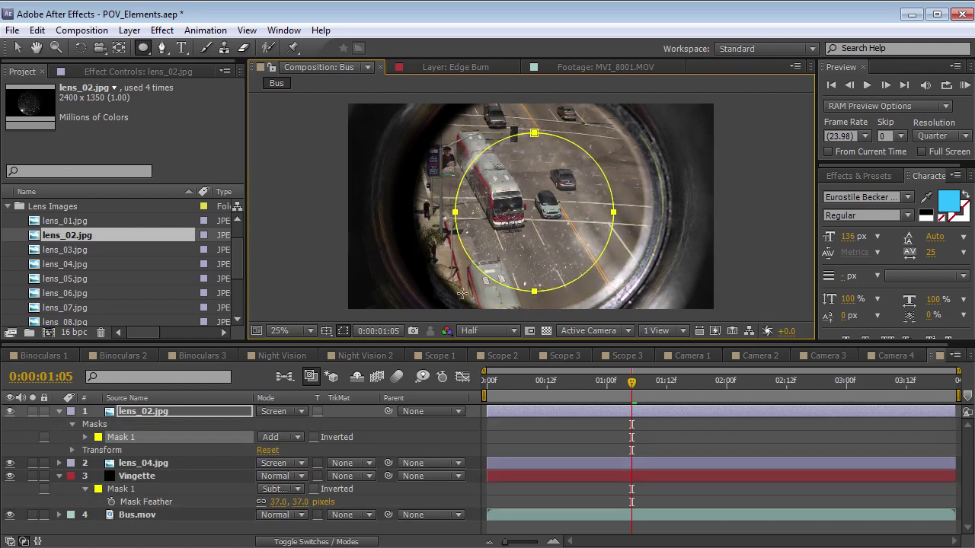
key("f")
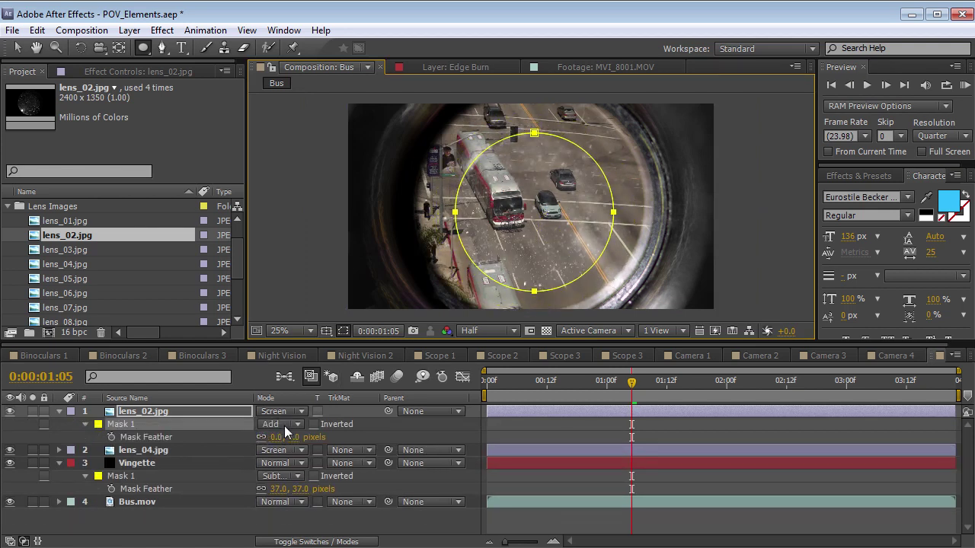
left_click(284, 426)
left_click(308, 474)
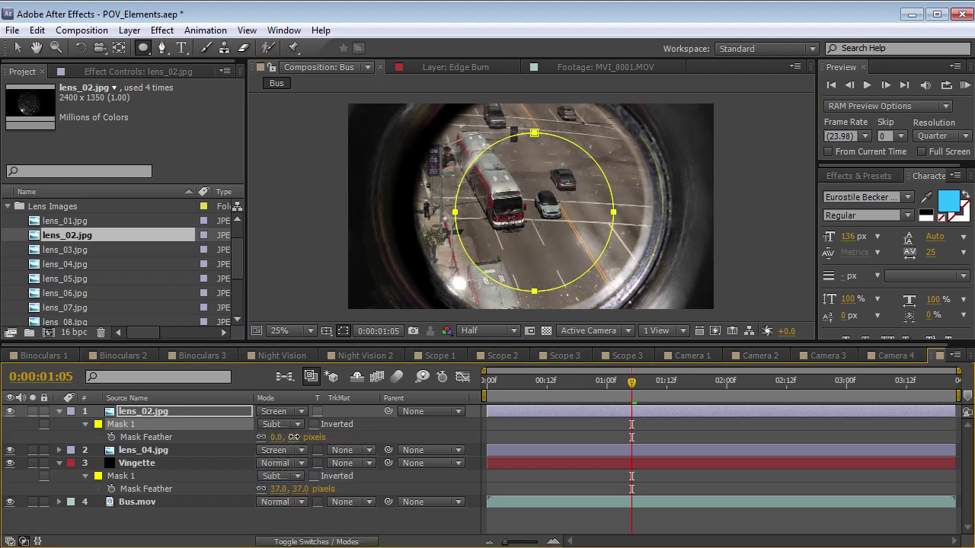
left_click_drag(293, 437, 366, 426)
Enlarge the lens_02 mask slightly and scrub the footage to review the effect
key("v")
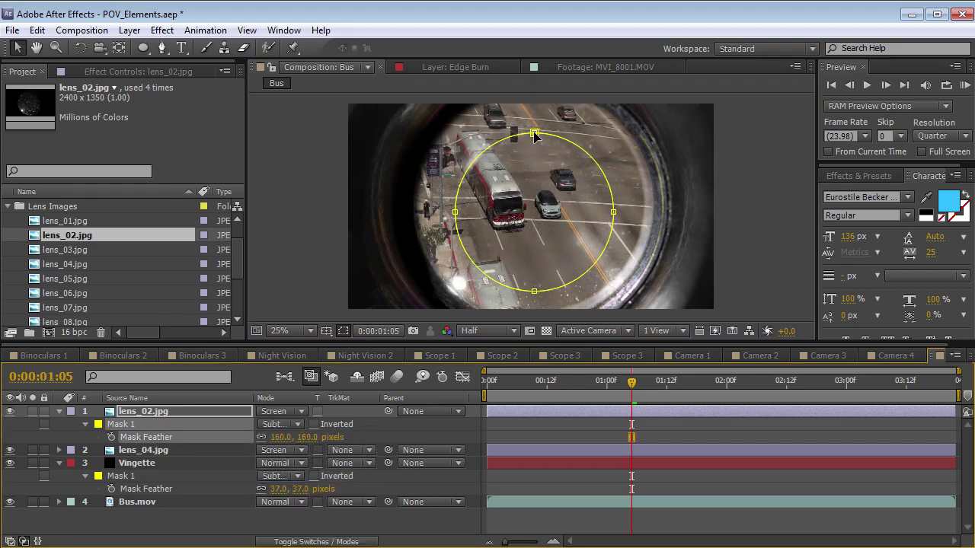
double_click(535, 135)
left_click_drag(614, 134, 623, 125)
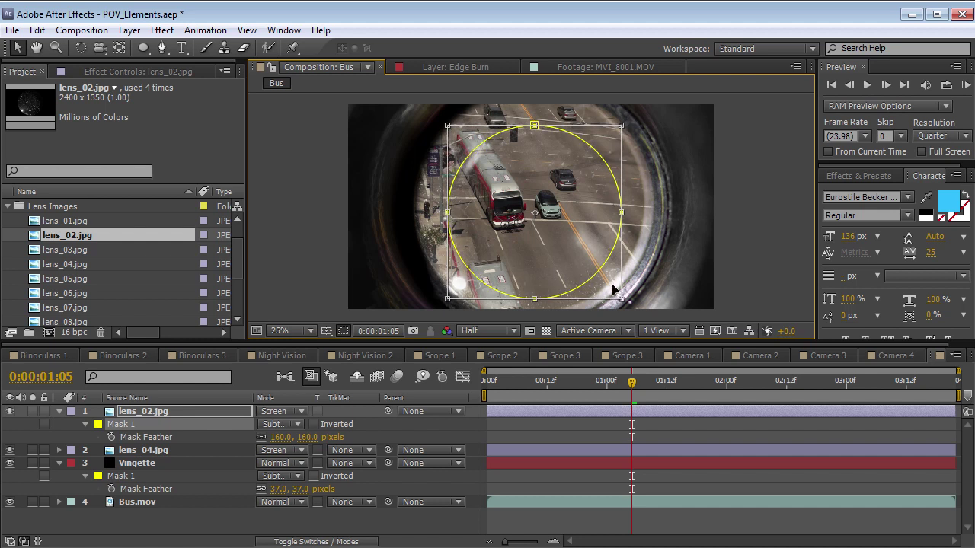
left_click(580, 436)
left_click_drag(541, 380, 696, 400)
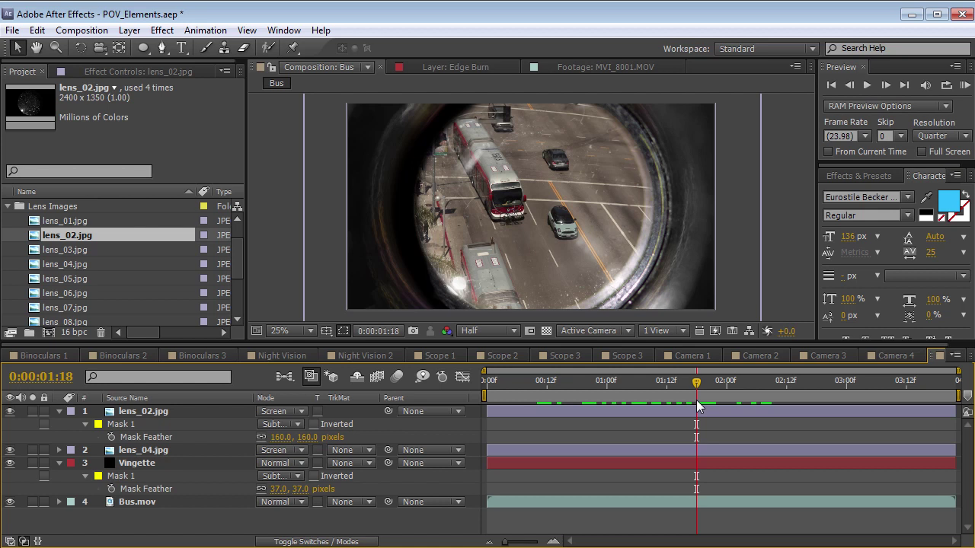
Layer Explosion_01.mov into the Bus comp, starting around 0:01:18
left_click(657, 411)
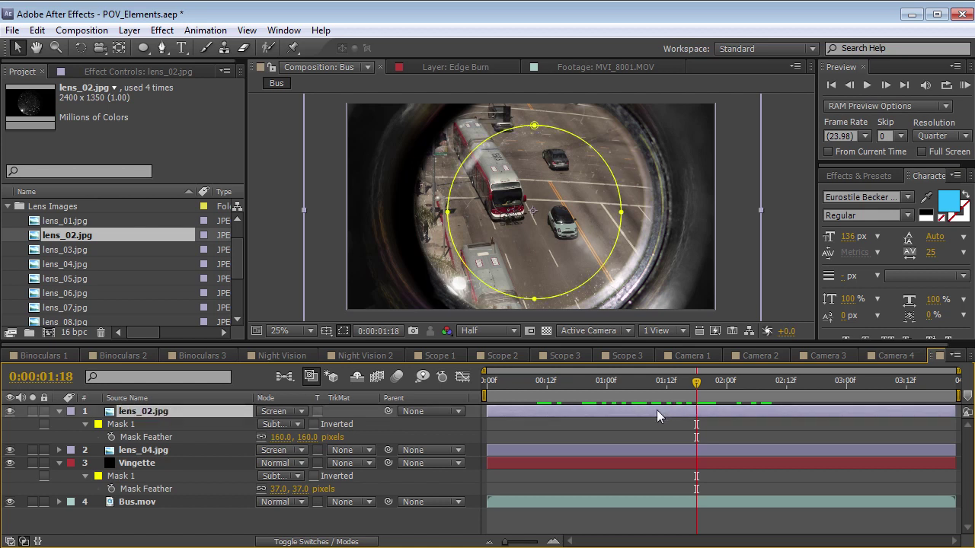
left_click_drag(602, 381, 737, 415)
key("F2")
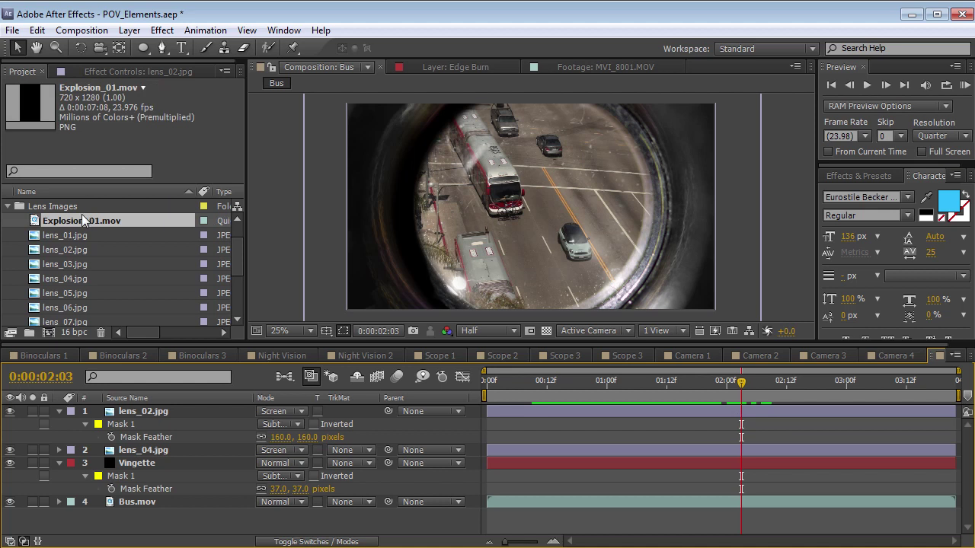
left_click_drag(81, 214, 183, 496)
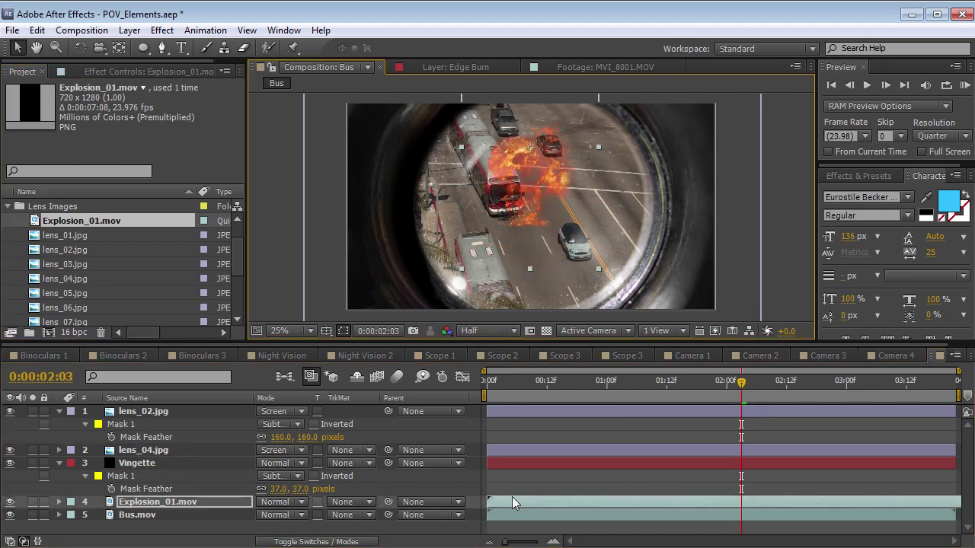
left_click_drag(512, 496, 646, 497)
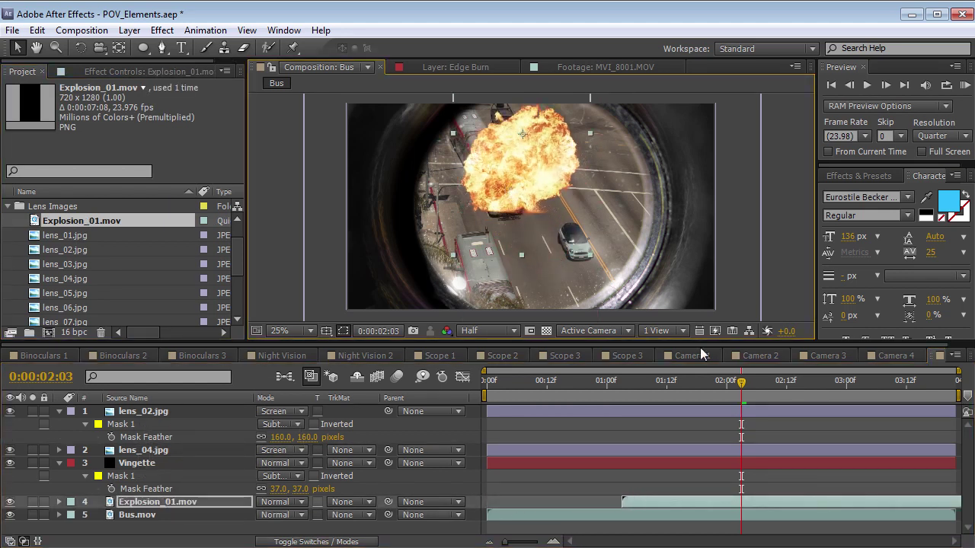
Preview the explosion timing, then delete the explosion layer and return to the comp start
left_click_drag(648, 390, 712, 391)
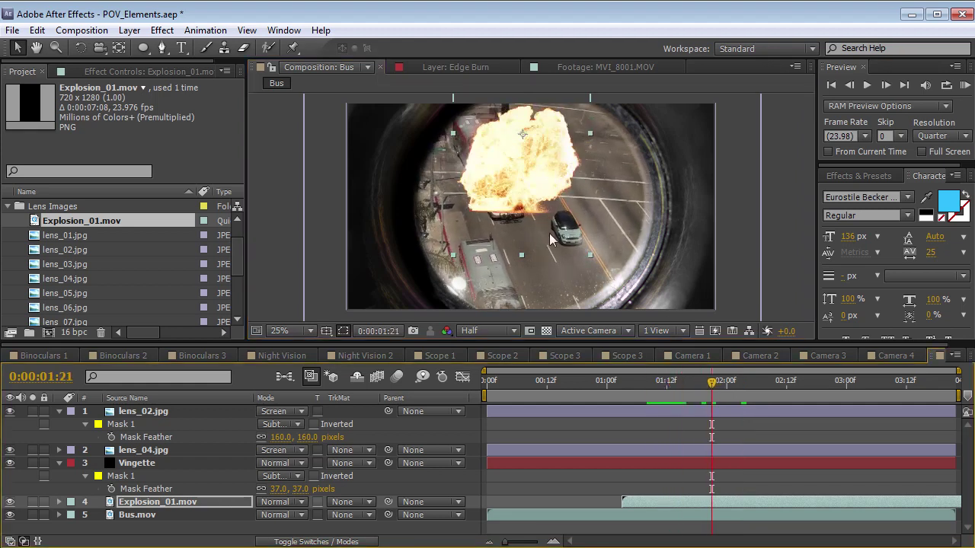
left_click(607, 388)
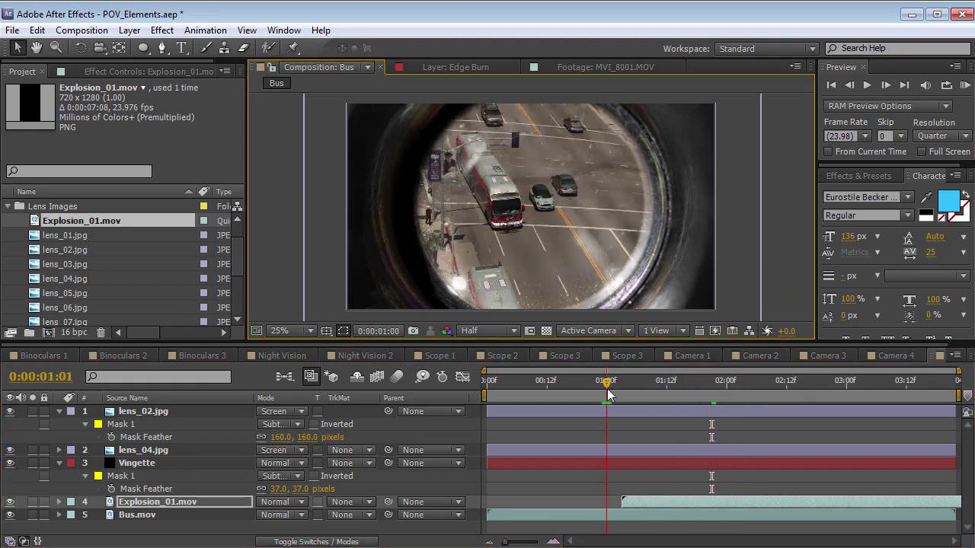
key("space")
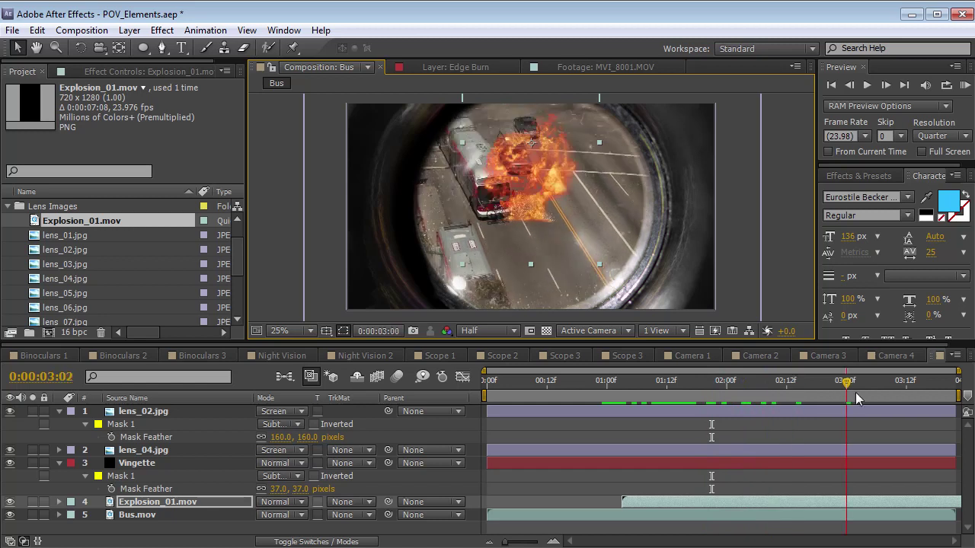
left_click_drag(855, 392, 716, 392)
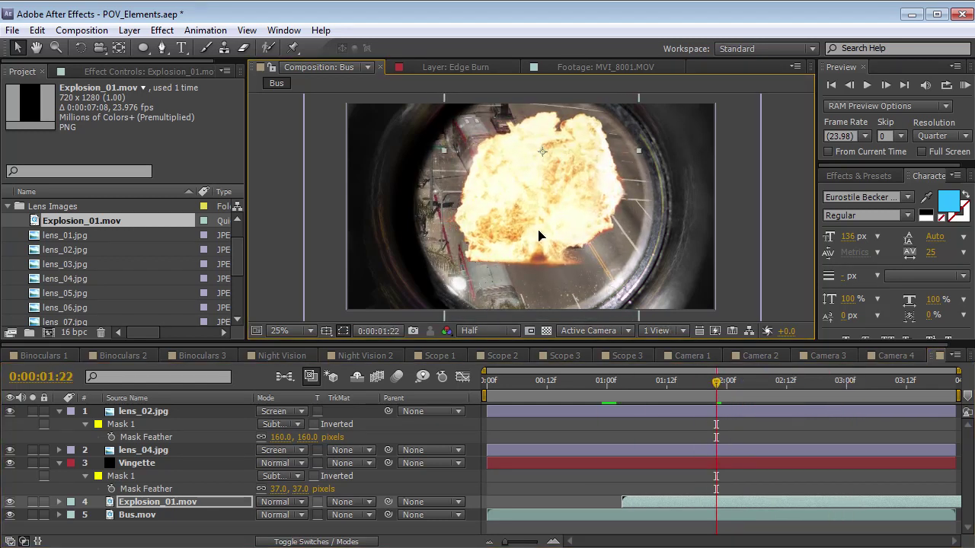
left_click(625, 393)
left_click_drag(627, 392, 805, 394)
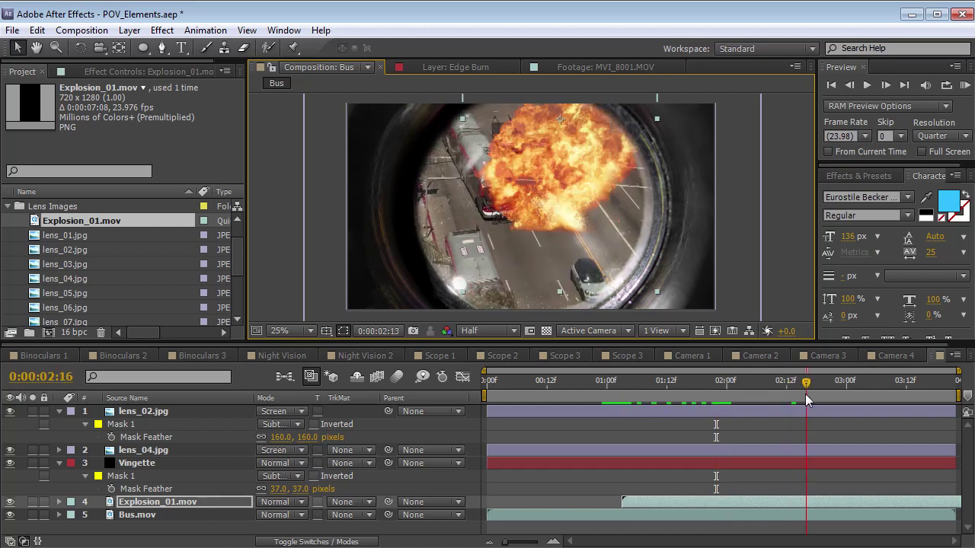
key("Delete")
key("Home")
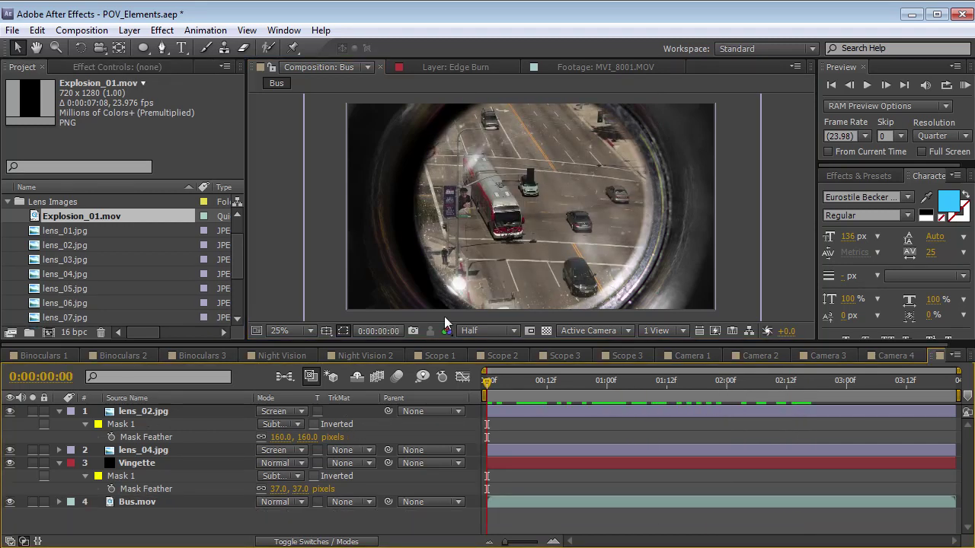
Add a new adjustment layer to the top of the Bus comp
key("comma")
left_click(148, 450)
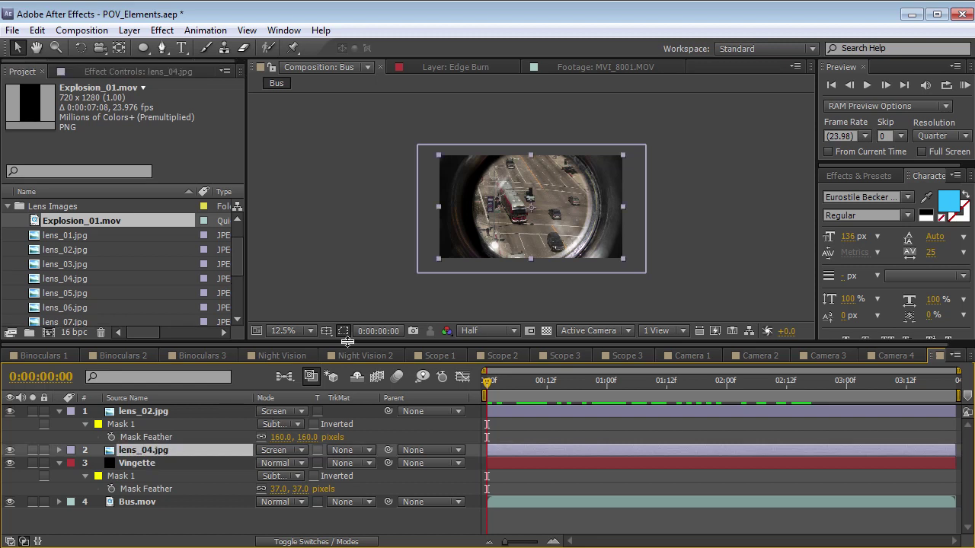
left_click(160, 416)
key("period")
left_click(585, 299)
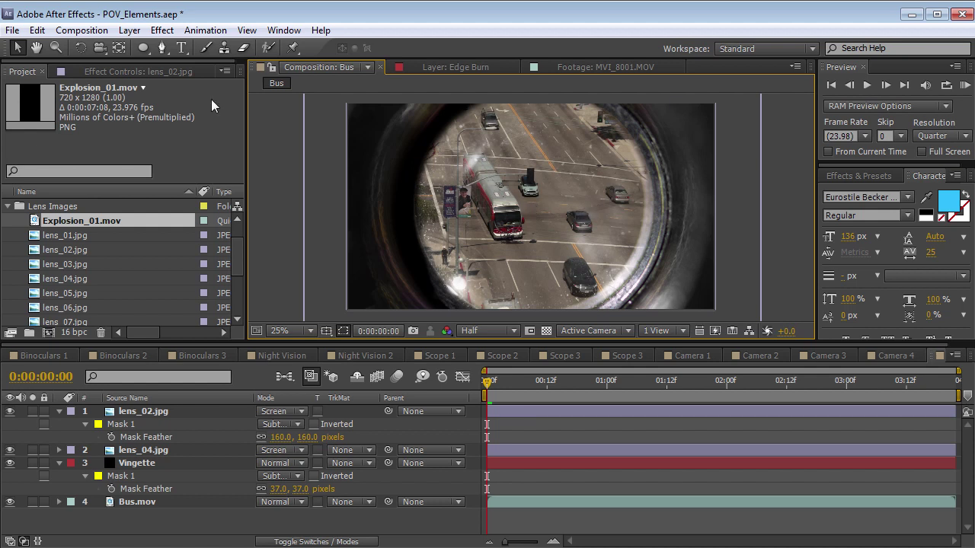
left_click(129, 30)
mouse_move(149, 48)
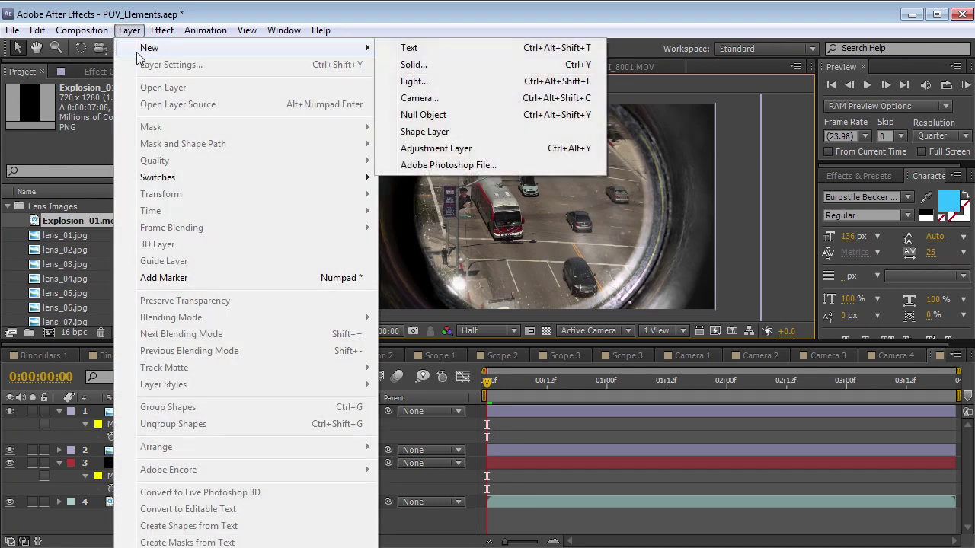
left_click(444, 148)
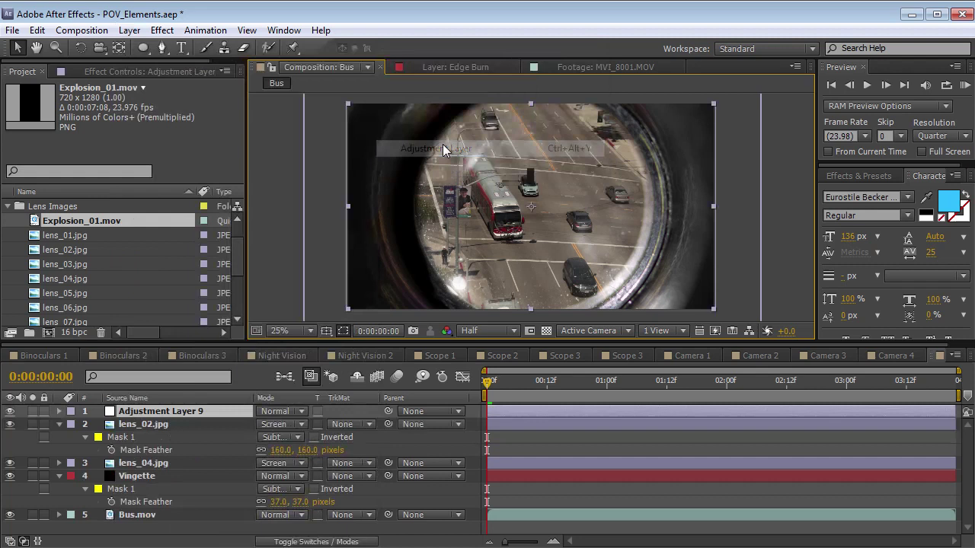
Rename the adjustment layer CC and apply Color Correction > Curves to it
left_click(176, 414)
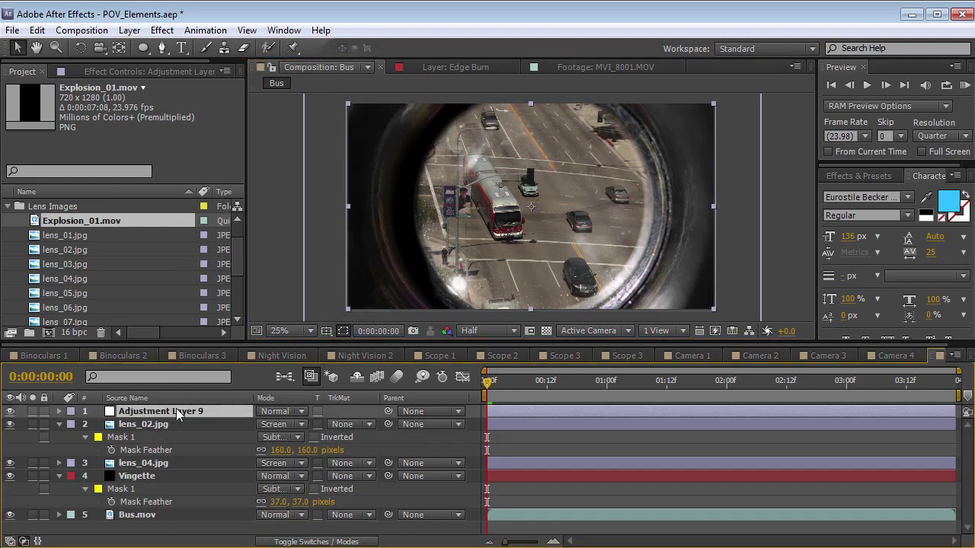
key("Return")
type("CC")
key("Return")
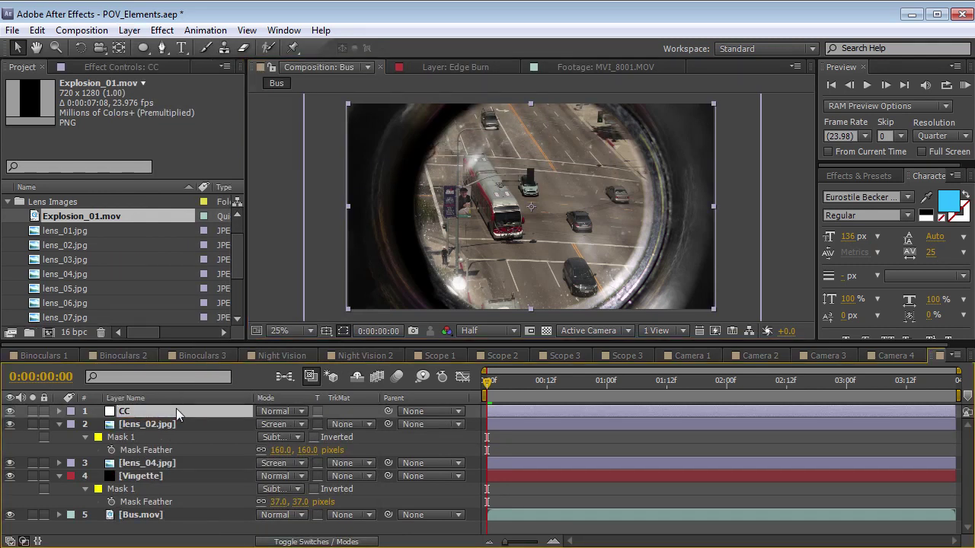
left_click(161, 31)
mouse_move(221, 175)
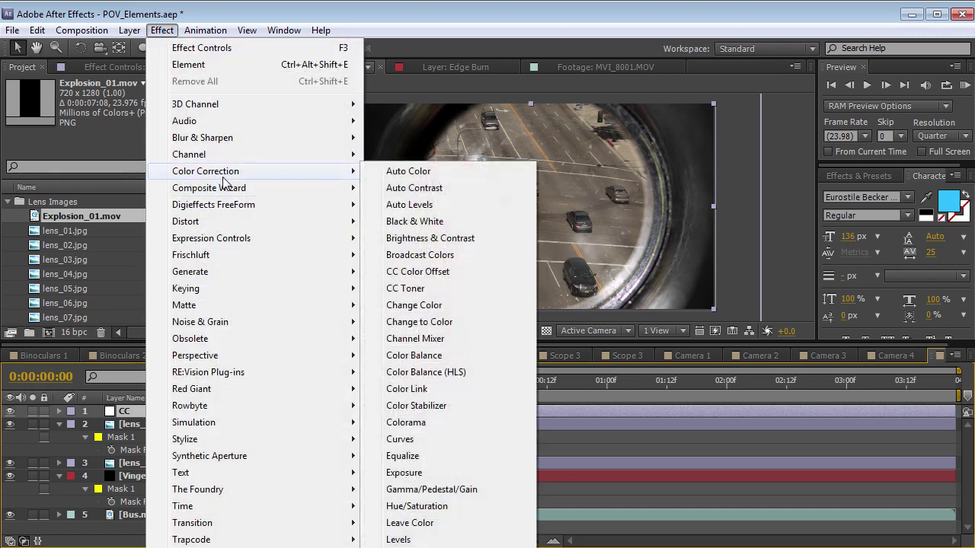
left_click(400, 440)
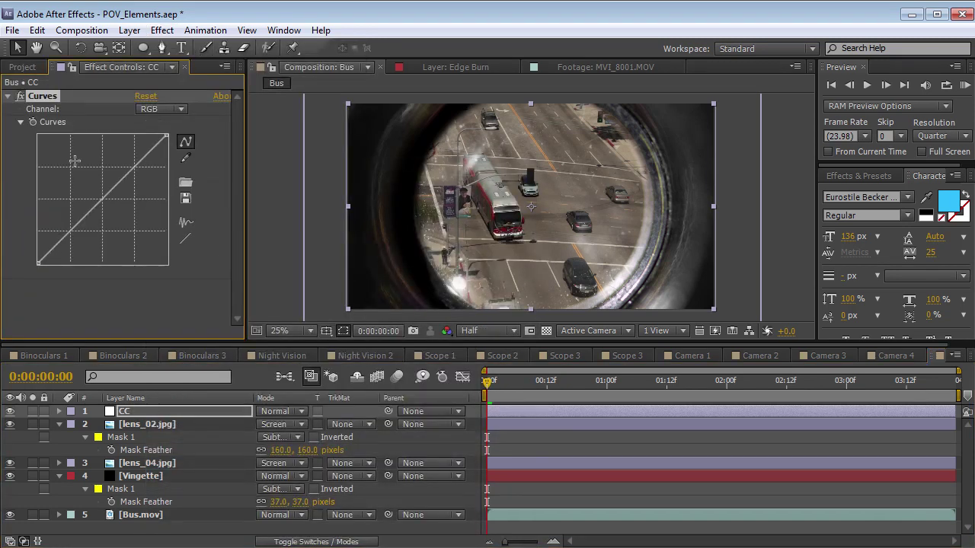
Mask CC with a 76-pixel-feathered Subtract ellipse over the scope centre and bow Curves down
left_click(142, 47)
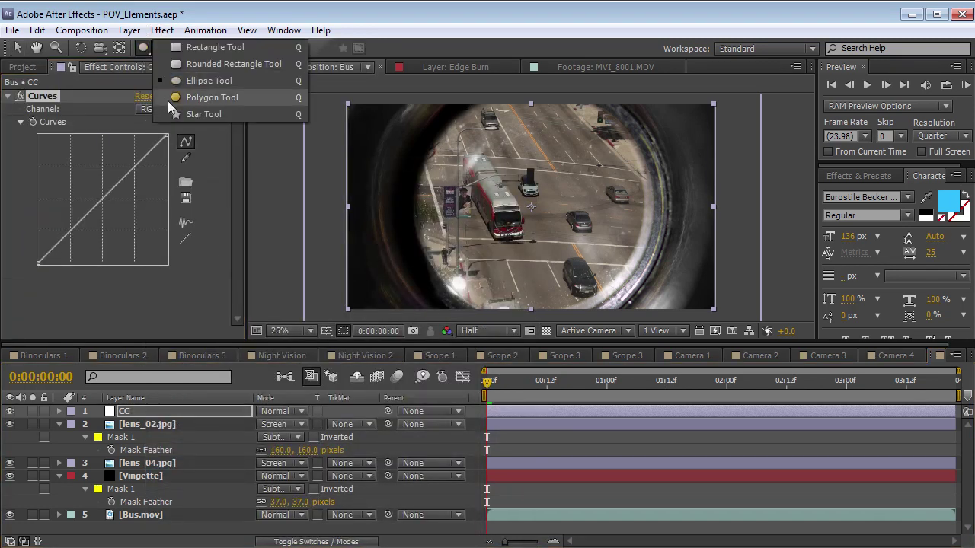
left_click(198, 80)
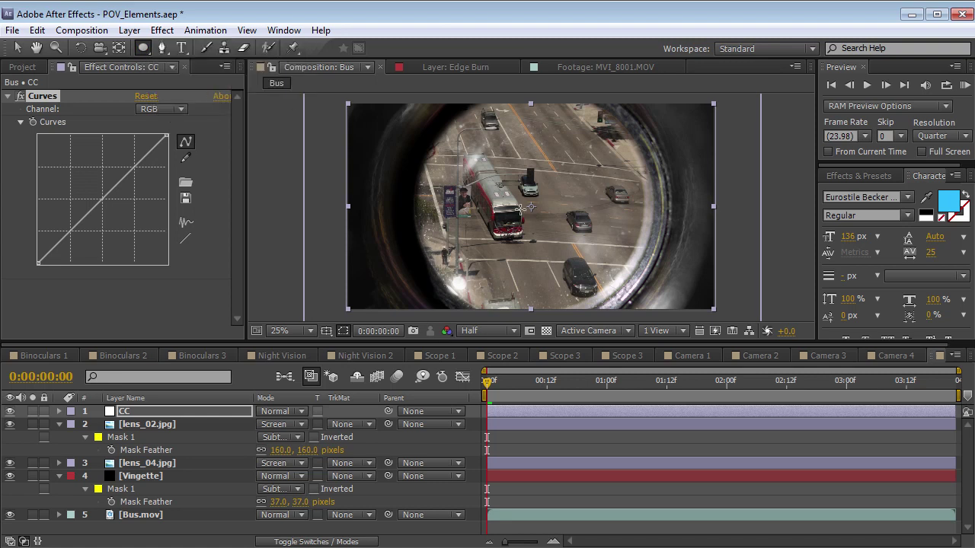
mouse_move(531, 209)
left_mouse_down()
mouse_move(625, 297)
mouse_move(637, 292)
left_mouse_up()
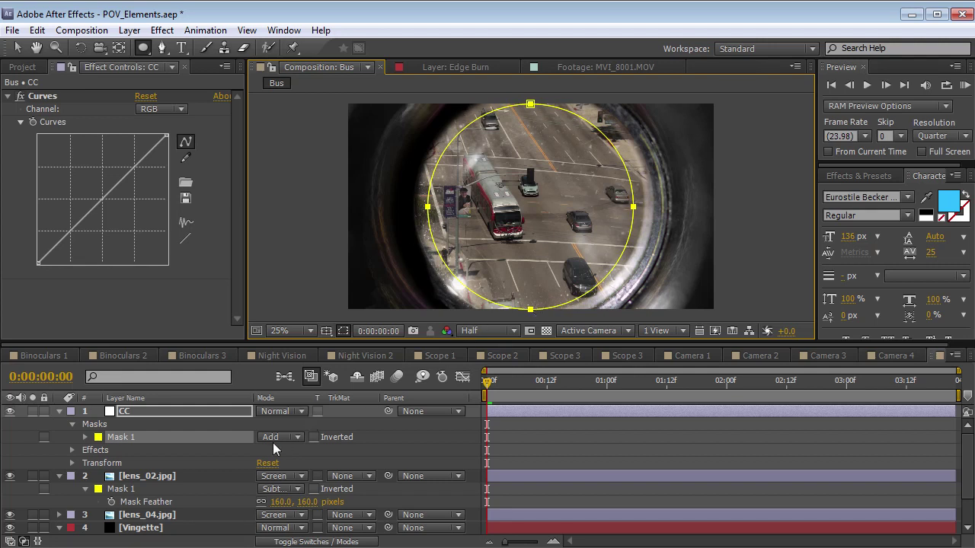
left_click(301, 440)
left_click(298, 486)
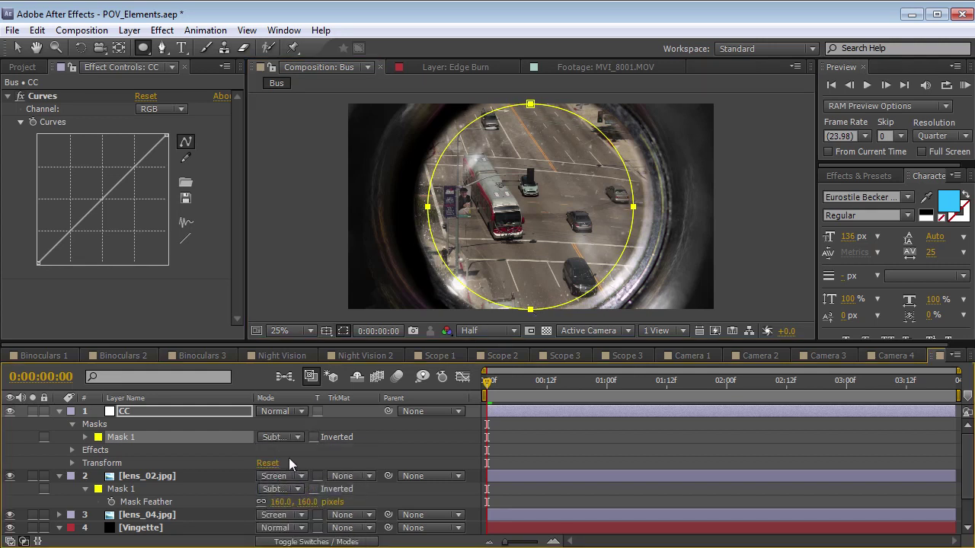
key("f")
left_click_drag(275, 437, 327, 435)
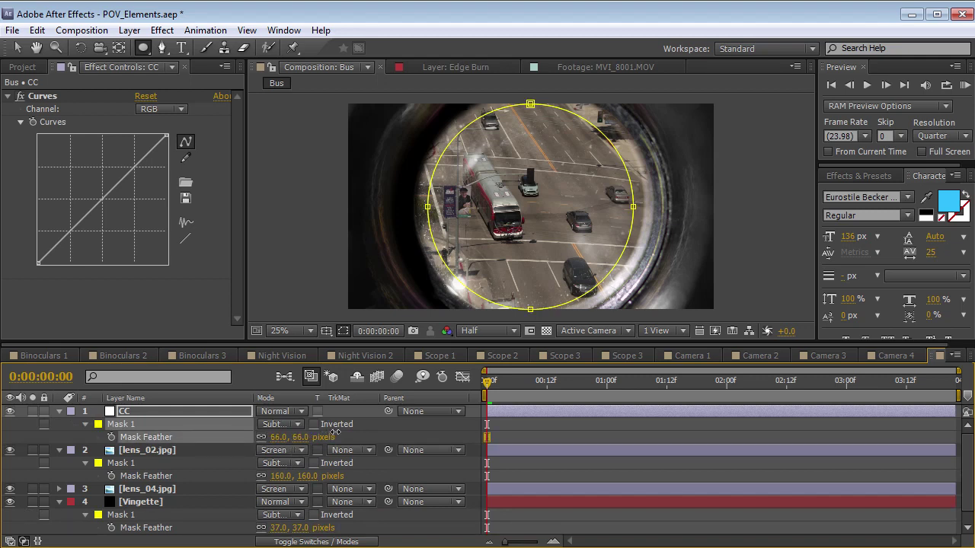
left_click_drag(95, 219, 107, 217)
Collapse the CC, lens_02.jpg and Vignette layers and move CC below Vignette
left_click(58, 411)
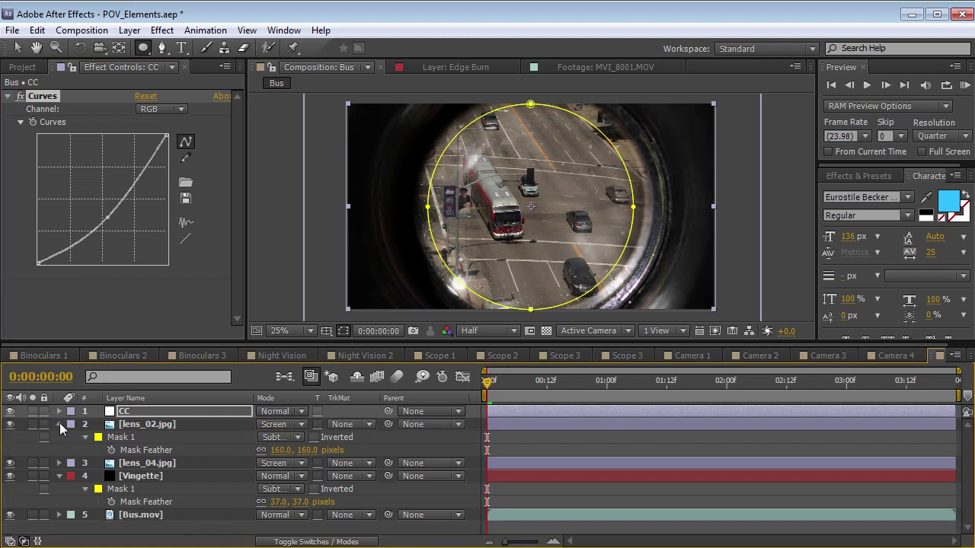
left_click(59, 425)
left_click(60, 450)
left_click(111, 414)
left_click_drag(112, 416, 130, 462)
Darken the Curves master, lower the Red curve and raise the Blue curve on CC
left_click_drag(93, 222, 119, 219)
left_click(160, 109)
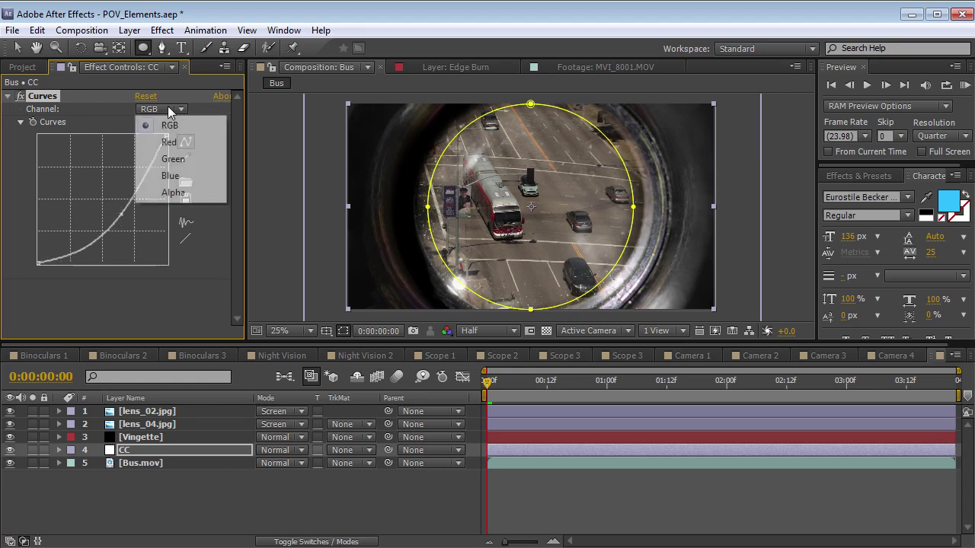
left_click(169, 136)
mouse_move(92, 210)
left_mouse_down()
mouse_move(110, 214)
mouse_move(106, 196)
left_mouse_up()
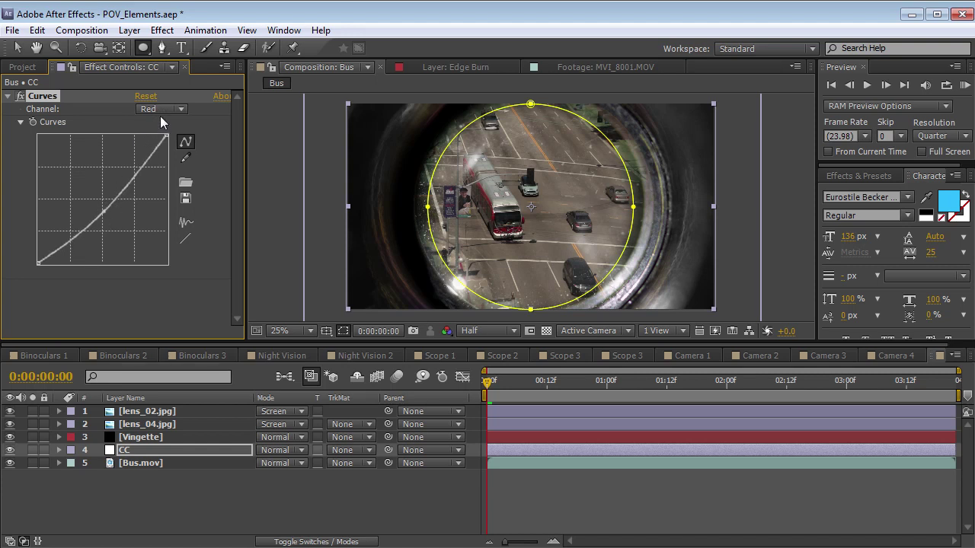
left_click(160, 111)
left_click(164, 173)
left_click_drag(96, 206, 83, 193)
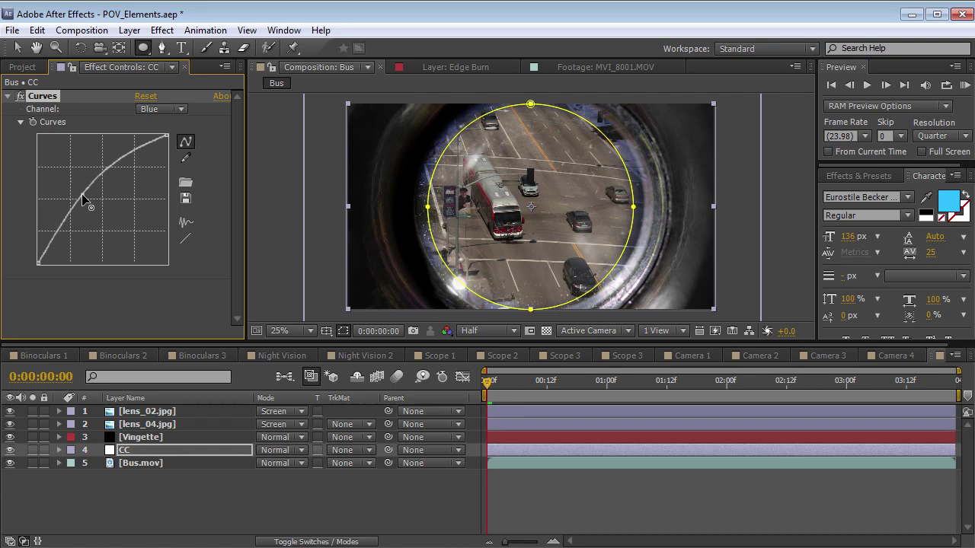
Preview the new grade, then bow the Green curve upward to boost green
left_click(564, 529)
left_click_drag(515, 384, 567, 401)
left_click(158, 111)
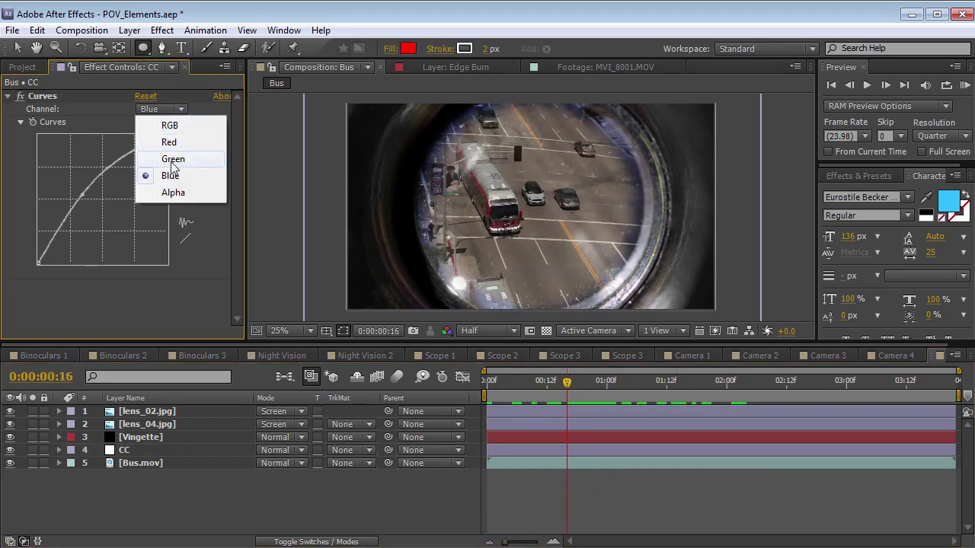
left_click(173, 159)
left_click_drag(100, 202, 87, 198)
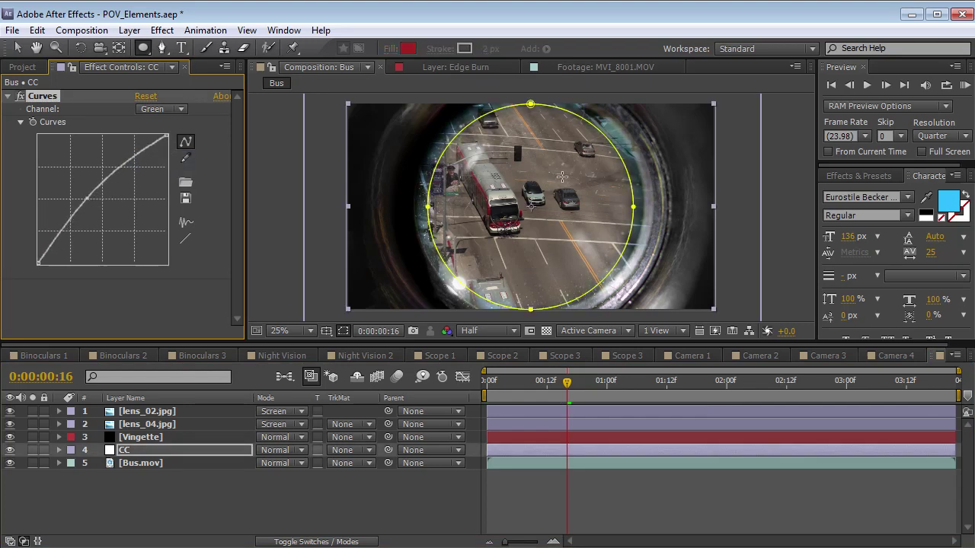
Reveal CC's 76-pixel mask feather, scrub the footage and RAM-preview the comp
key("f")
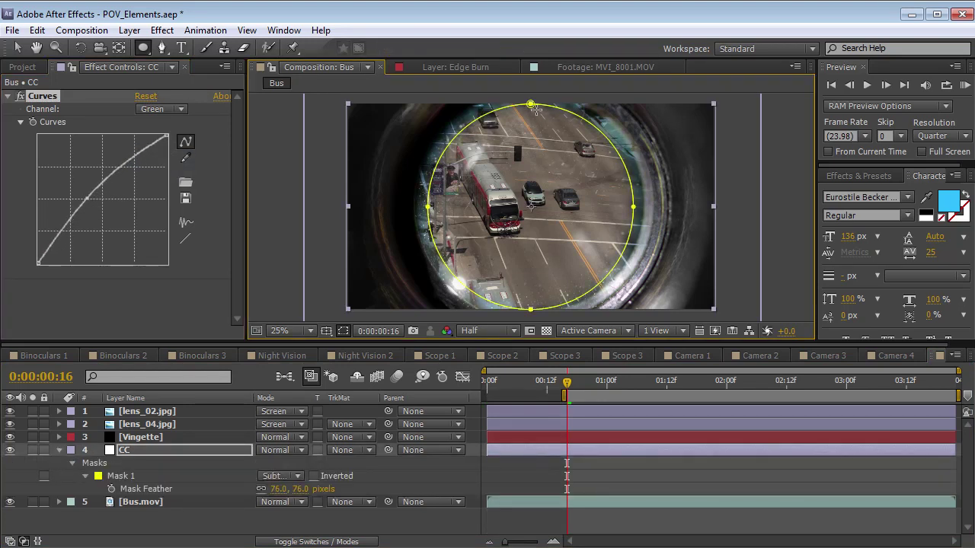
key("v")
double_click(531, 106)
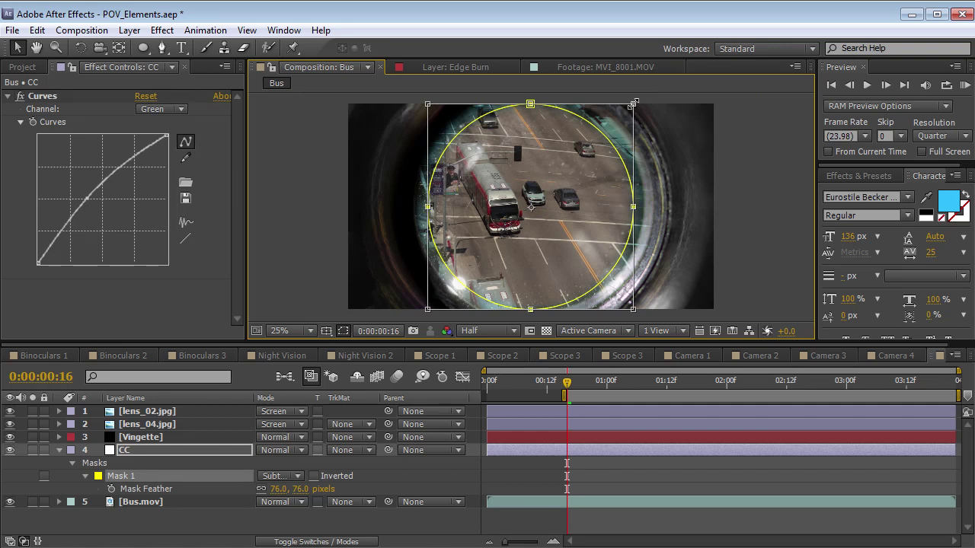
left_click(585, 427)
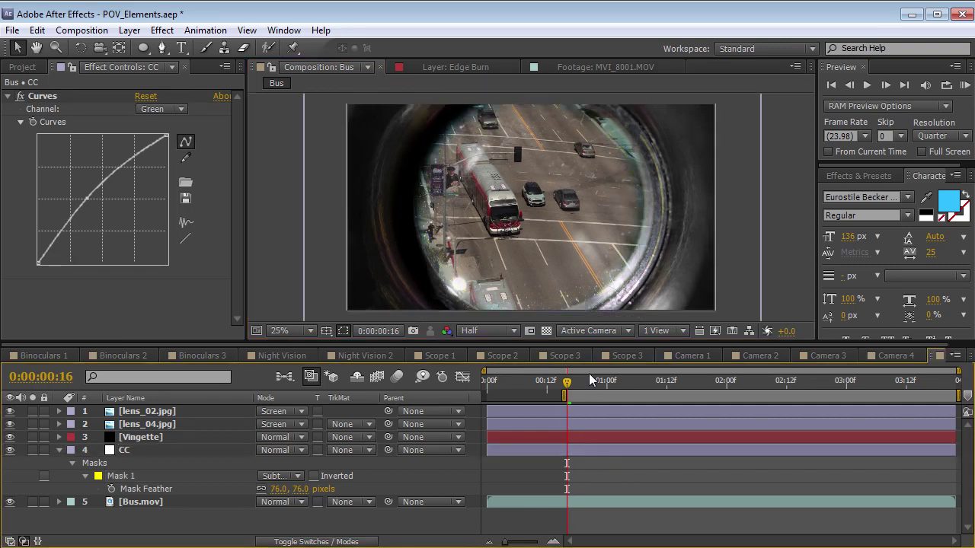
left_click_drag(591, 380, 617, 406)
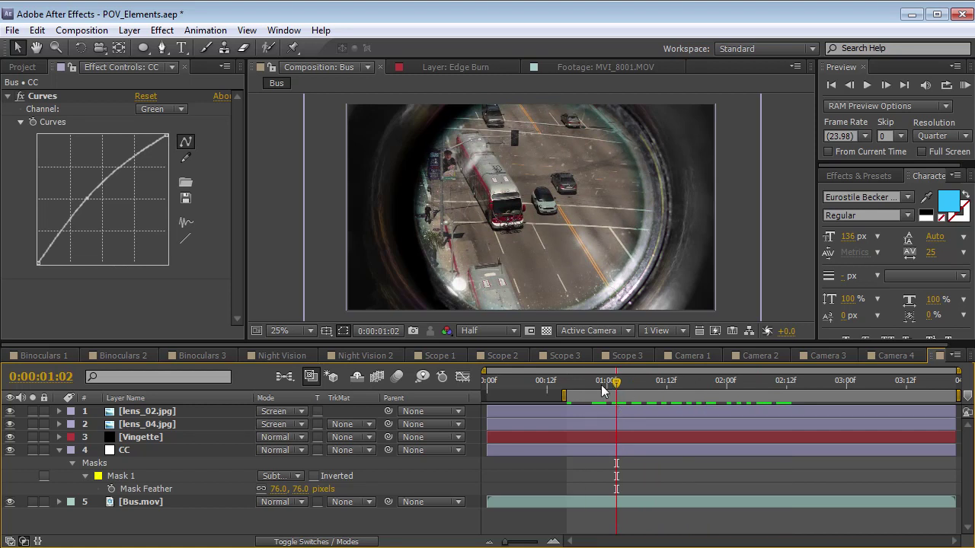
key("KP_0")
Return to about one second and inspect CC's Mask 1 with free-transform handles
left_click_drag(671, 400, 611, 412)
left_click(611, 412)
left_click(581, 451)
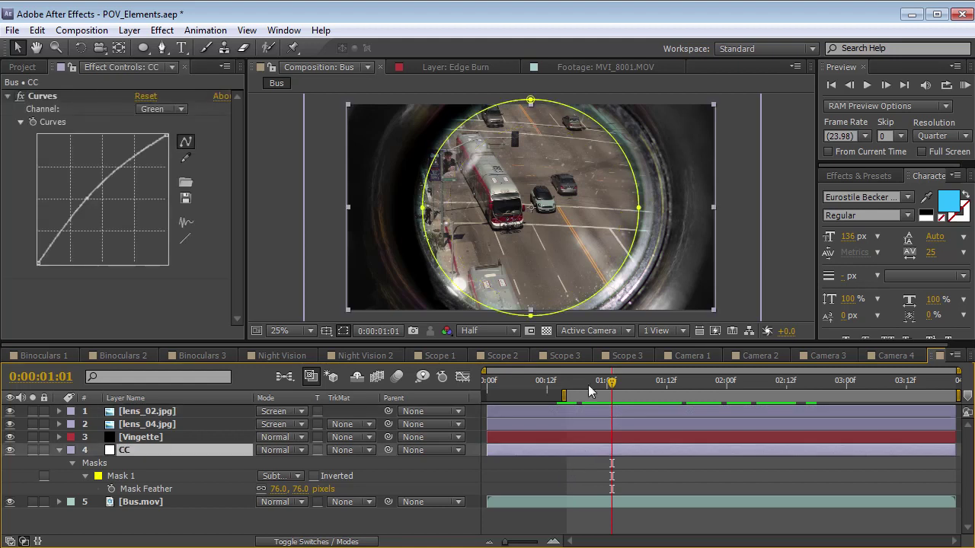
key("Page_Down")
key("Page_Down")
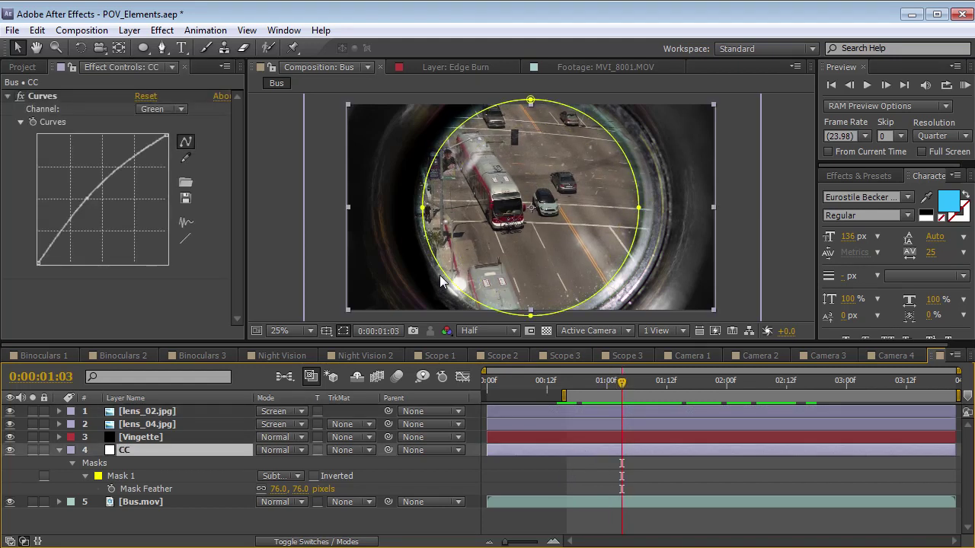
left_click(531, 312)
key("ctrl+t")
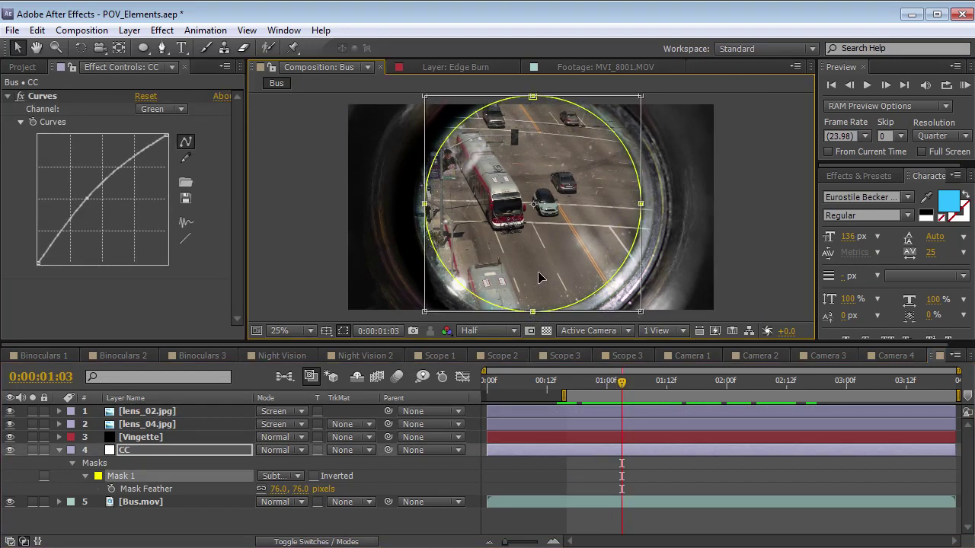
key("F2")
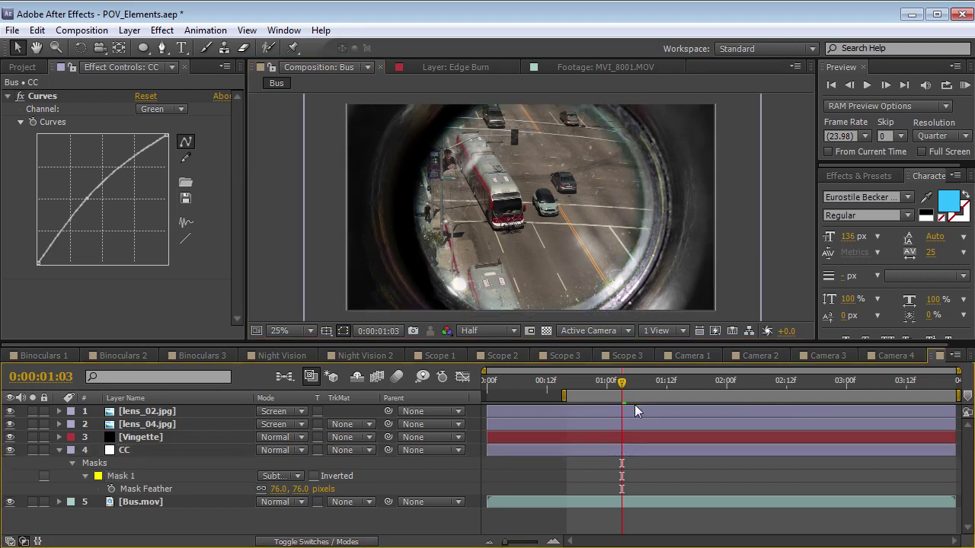
Scrub from 01:10 to 01:07 to review the feathered mask, then collapse CC's mask properties
left_click(657, 381)
left_click_drag(656, 383, 591, 443)
key("F2")
left_click_drag(609, 384, 643, 387)
left_click(563, 454)
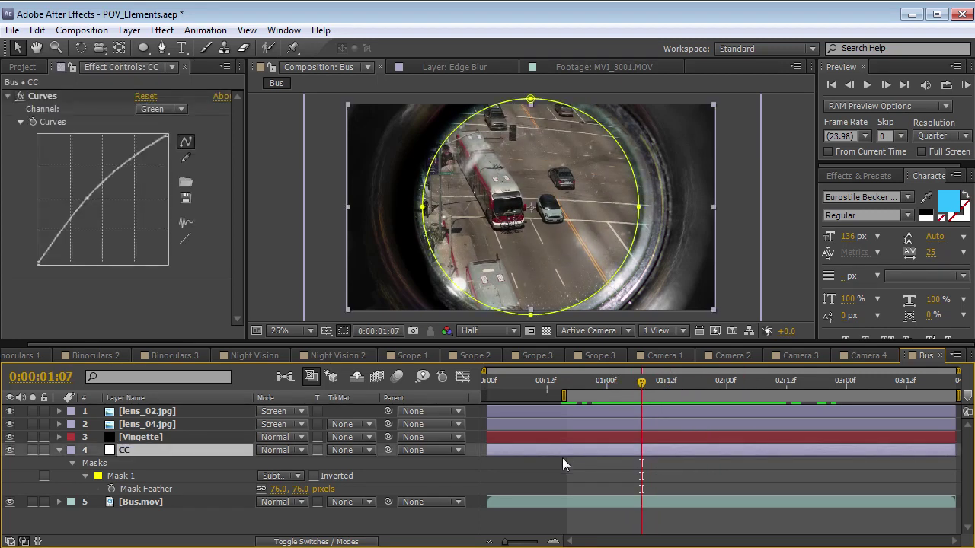
left_click(59, 450)
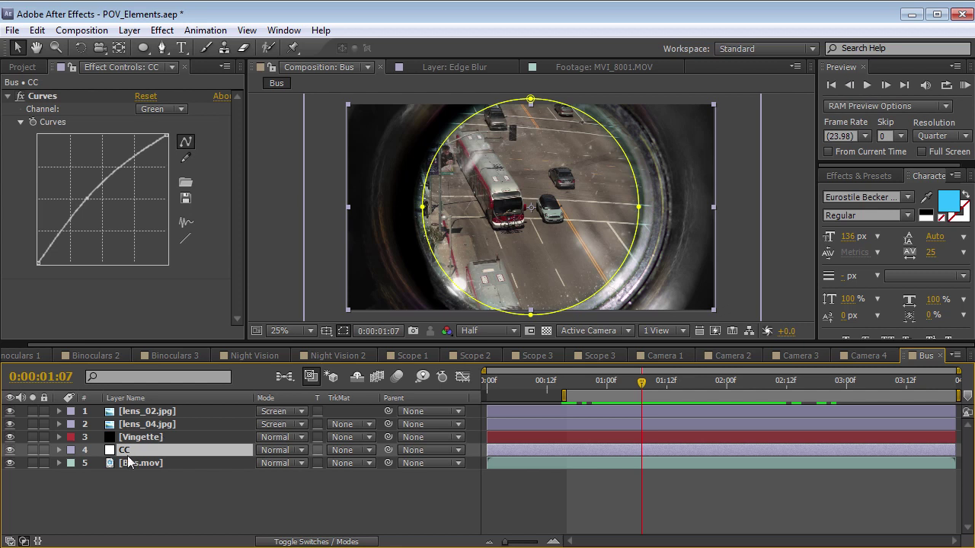
Duplicate the CC layer, rename the copy 'Blur' and remove its Curves effect
key("ctrl+d")
key("Return")
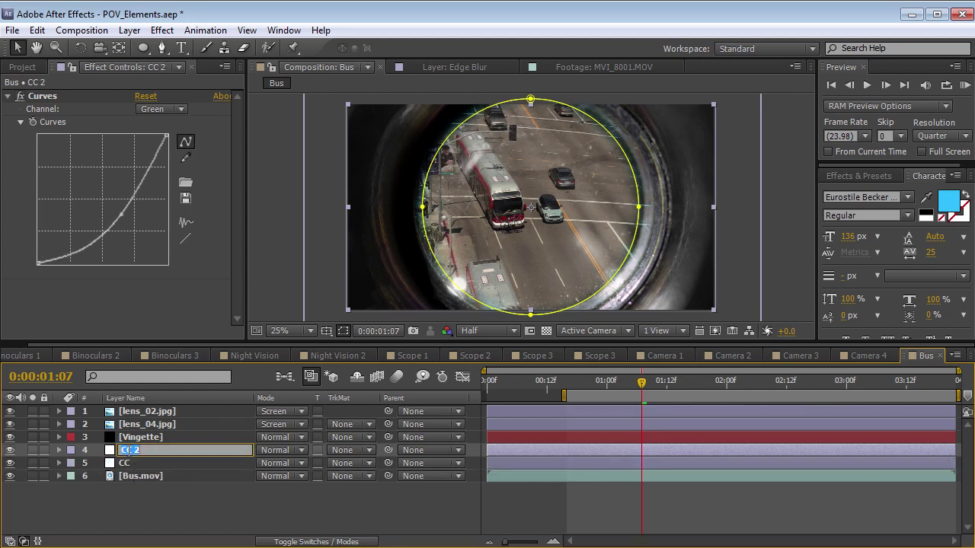
type("Blur")
key("Return")
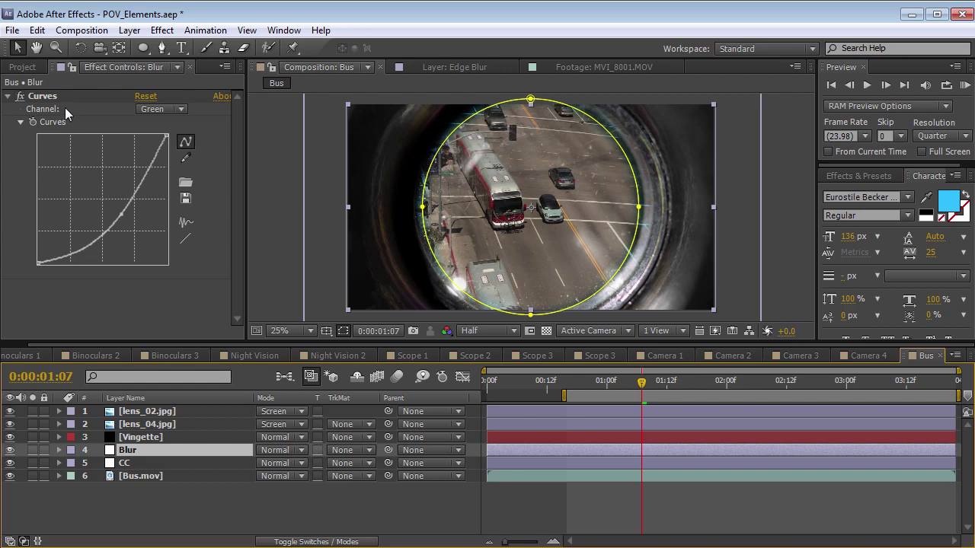
key("ctrl+shift+e")
Apply Fast Blur to the Blur layer with blurriness 50
left_click(161, 30)
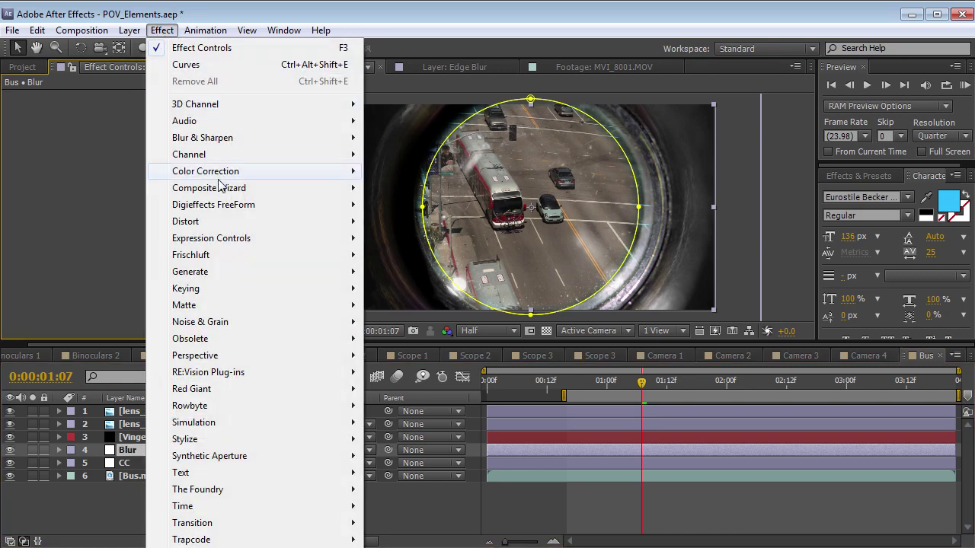
mouse_move(231, 141)
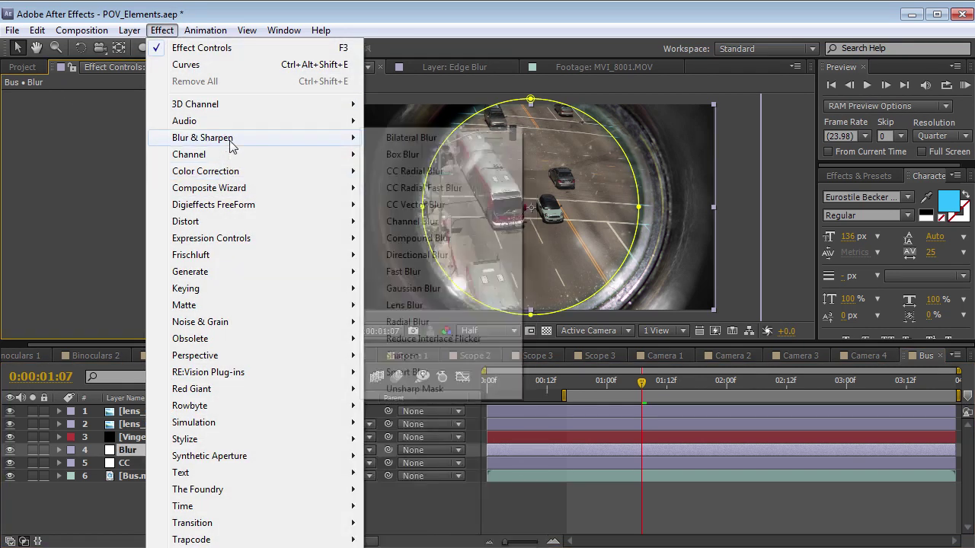
left_click(397, 272)
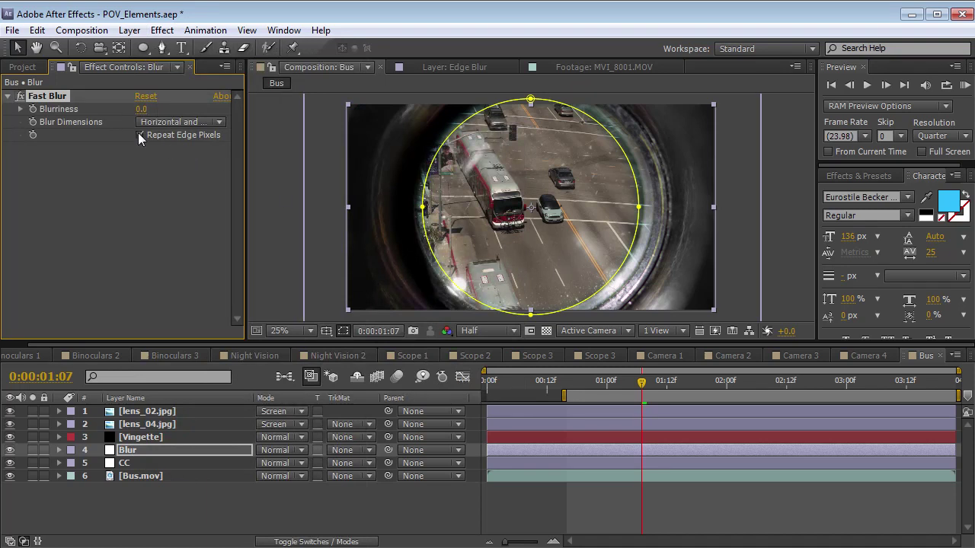
left_click_drag(140, 109, 156, 103)
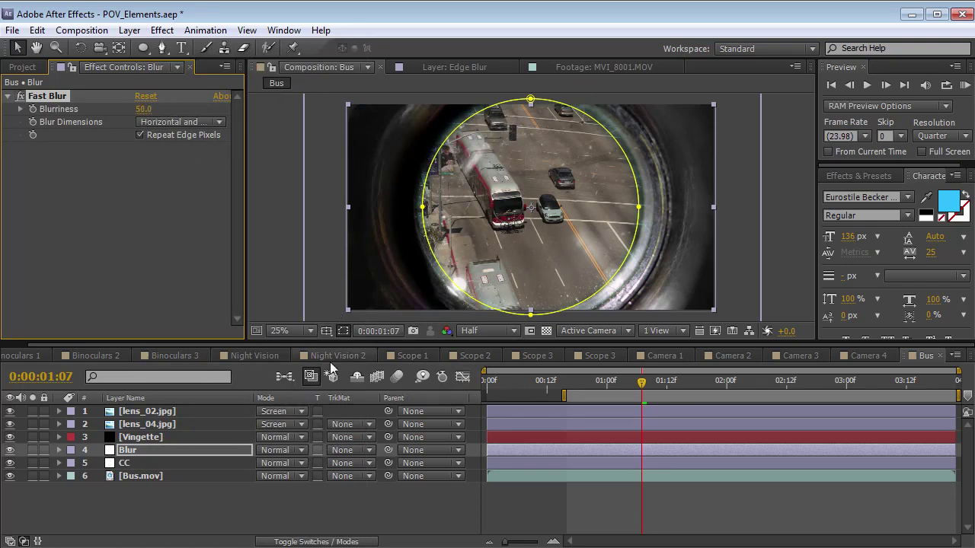
Set the Blur layer's mask expansion to -60 and feather to 49 pixels
key("m")
key("m")
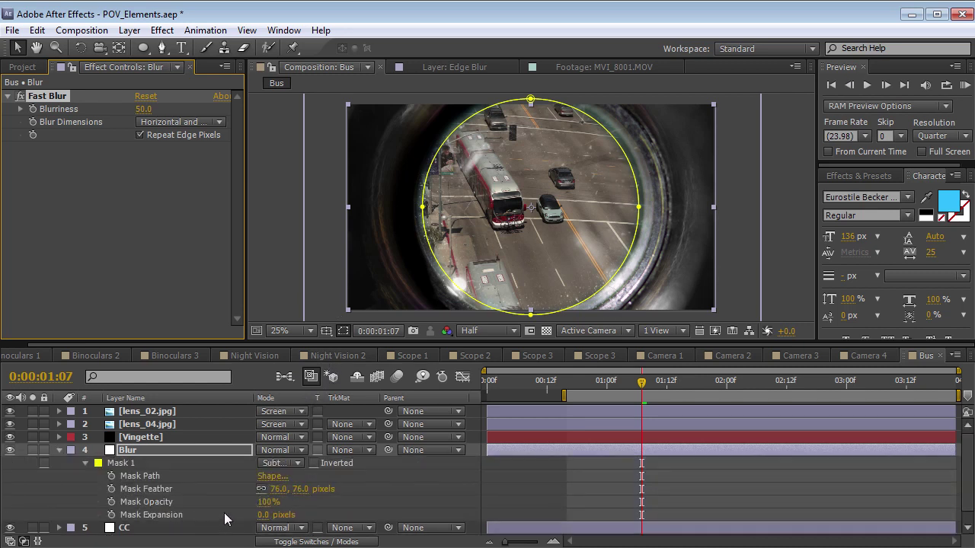
left_click_drag(266, 516, 245, 519)
left_click(344, 332)
left_click_drag(294, 491, 207, 493)
left_click(650, 469)
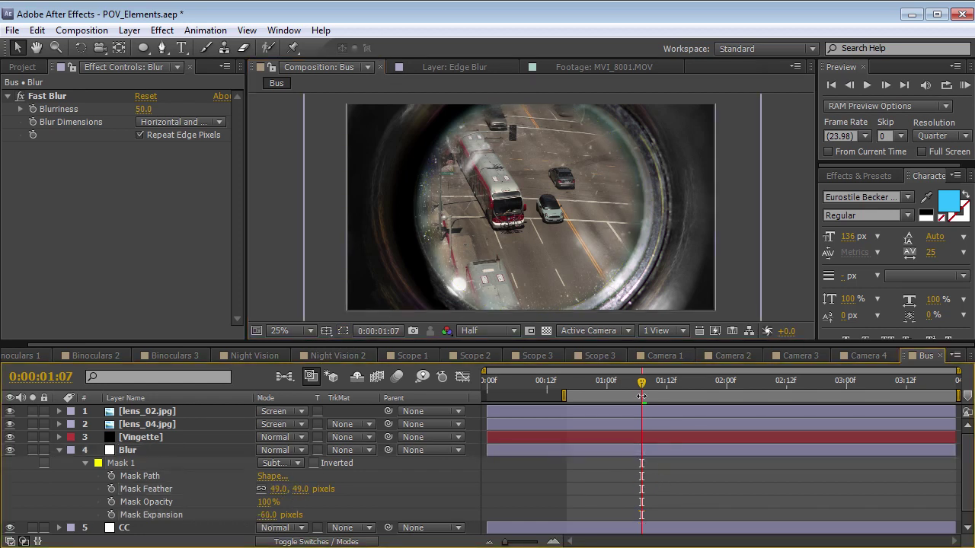
Scrub and play the comp to review the blur, ending around 1:12
left_click(667, 384)
mouse_move(685, 383)
left_mouse_down()
mouse_move(855, 395)
mouse_move(651, 396)
mouse_move(682, 399)
left_mouse_up()
key("space")
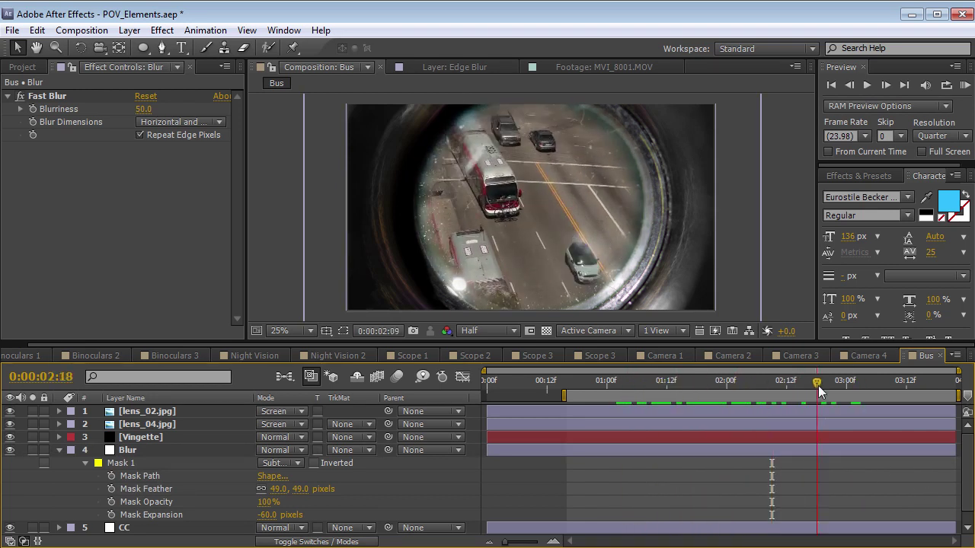
left_click_drag(749, 385, 712, 383)
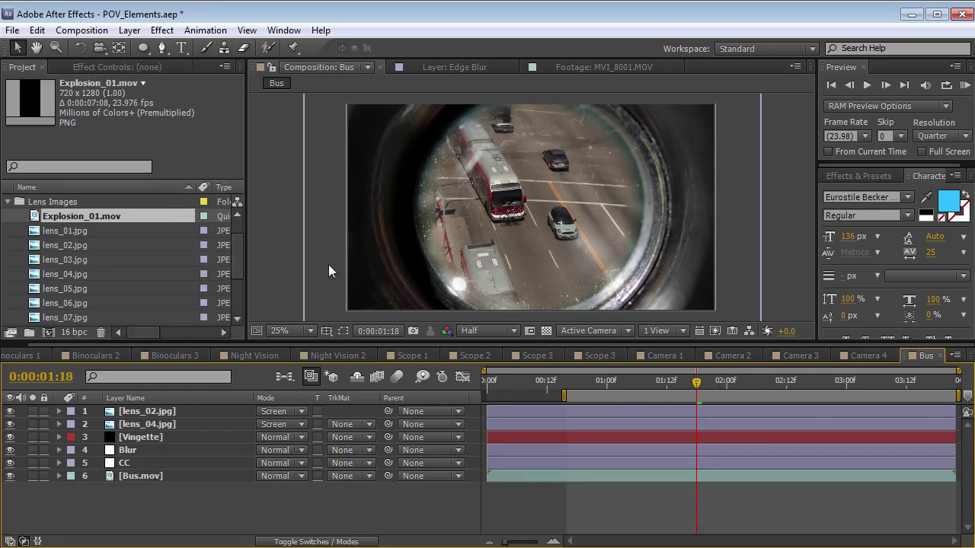
Create an adjustment layer just above Bus.mov and name it 'Optical'
left_click(129, 30)
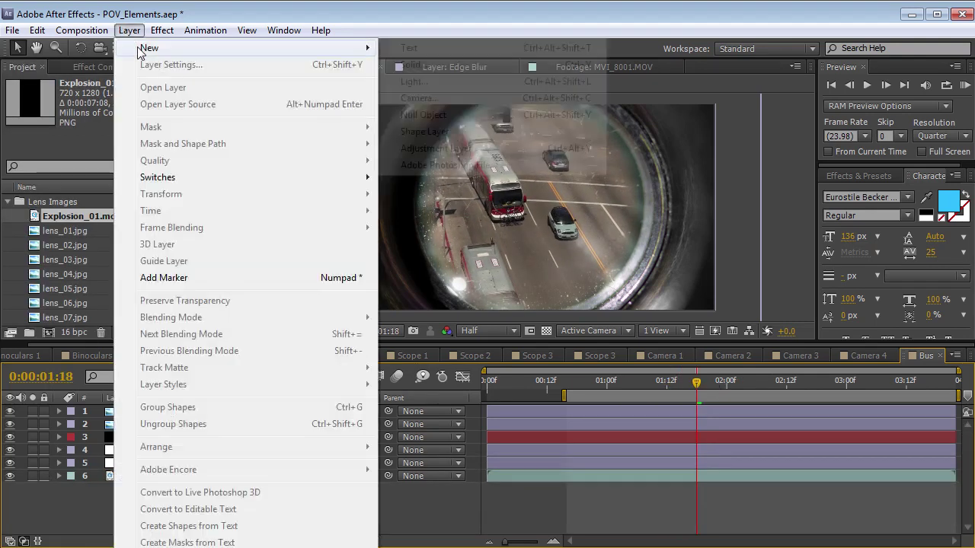
mouse_move(152, 47)
left_click(432, 149)
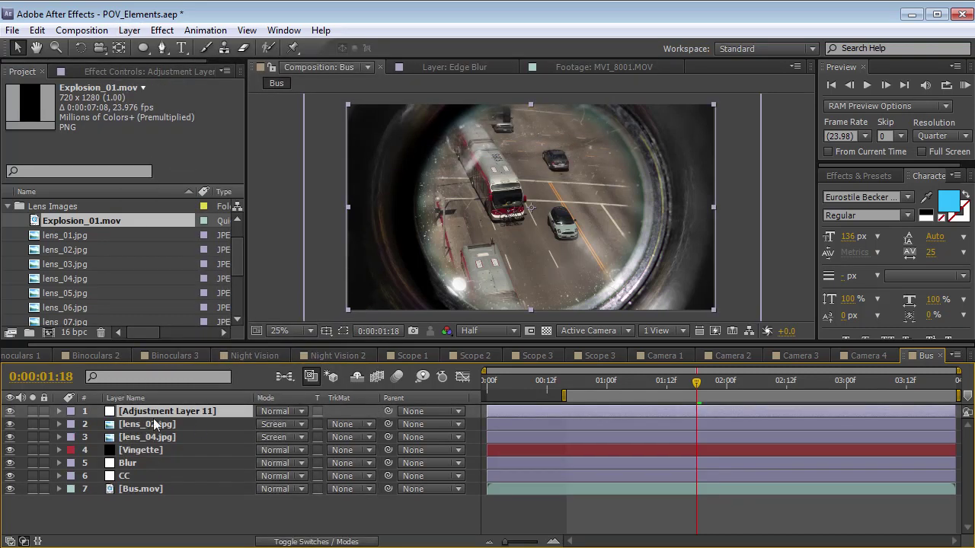
left_click_drag(152, 426, 150, 484)
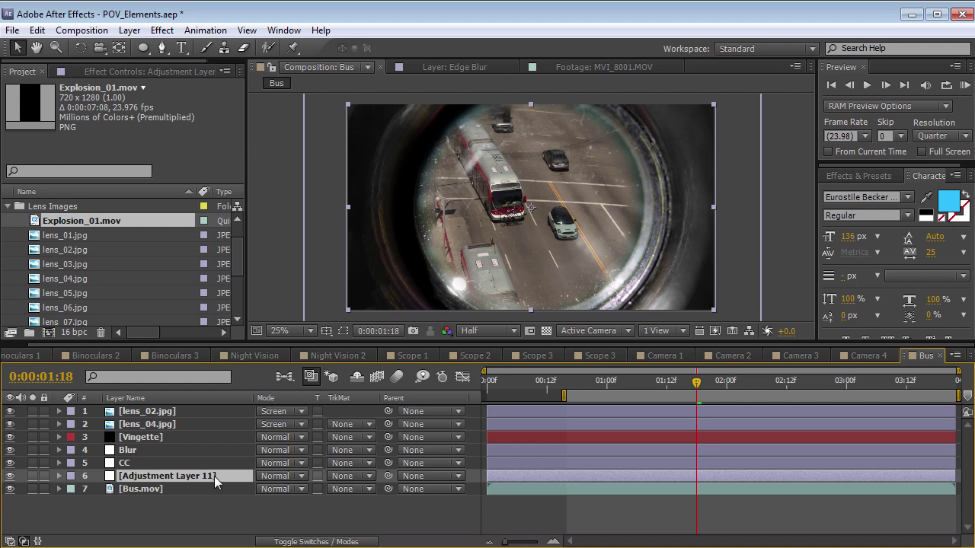
key("Return")
type("Optical")
key("Return")
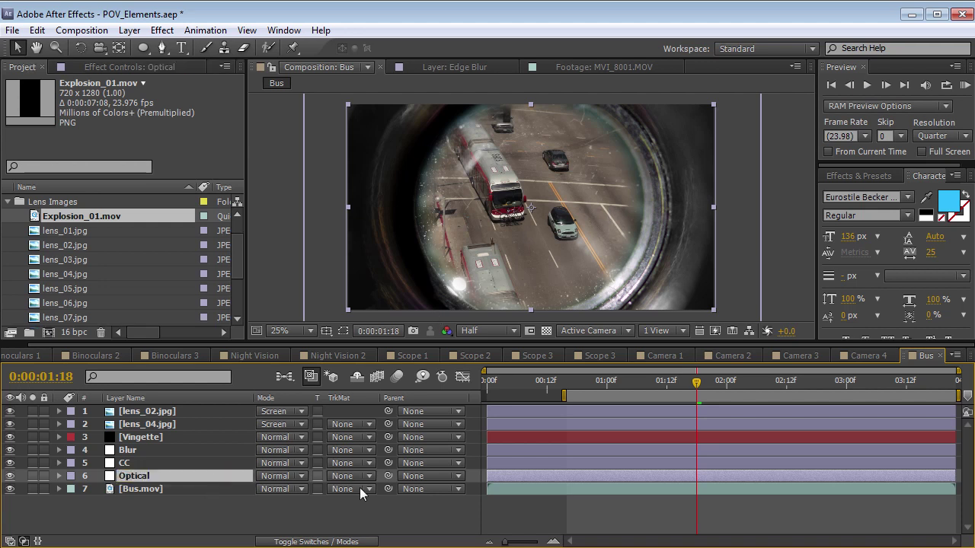
Apply Optics Compensation to Optical, raise Field Of View and reverse the lens distortion
key("ctrl+5")
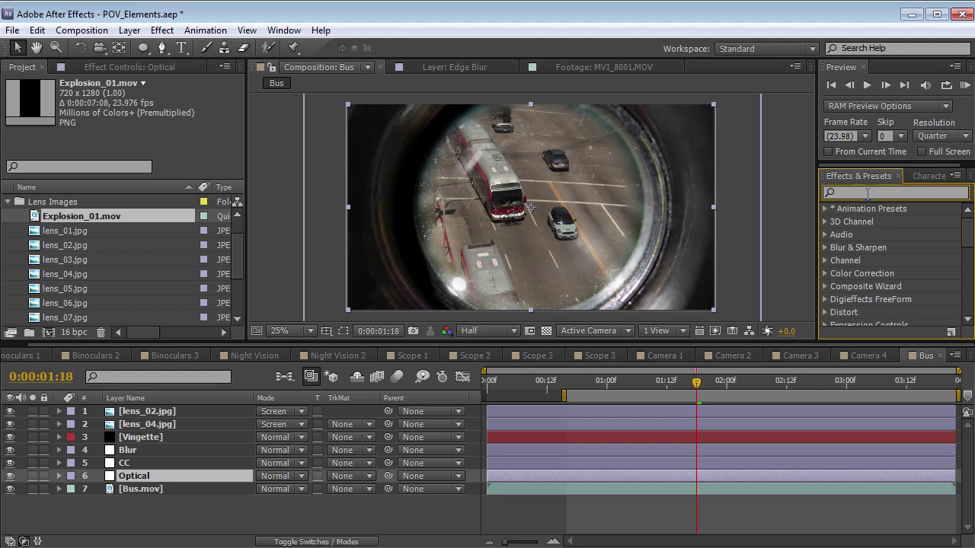
type("optic")
left_click_drag(906, 221, 157, 476)
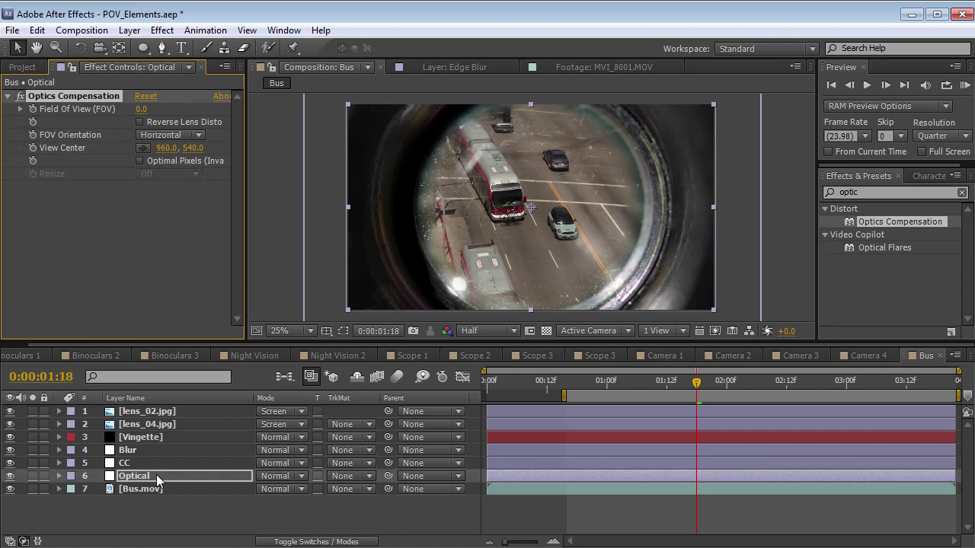
left_click_drag(140, 115, 151, 108)
left_click_drag(231, 104, 282, 107)
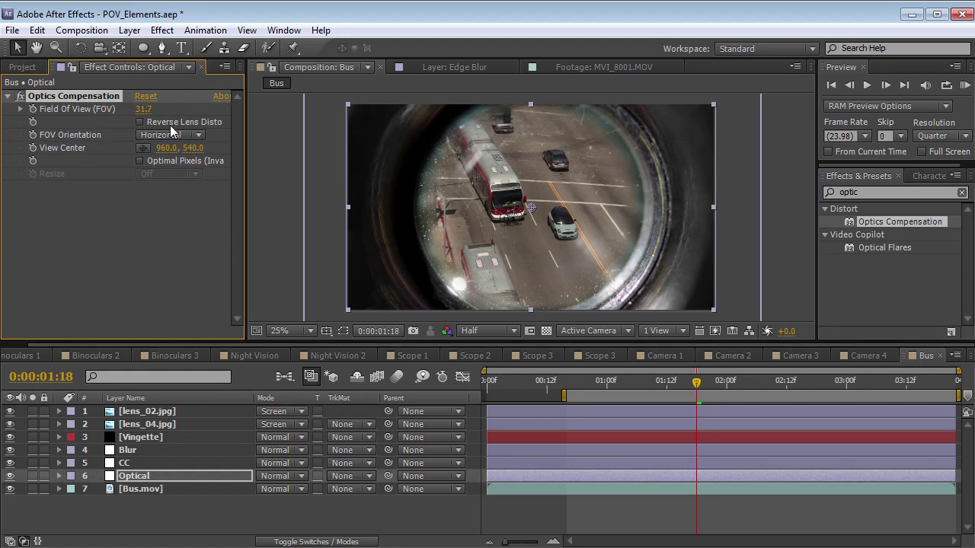
left_click_drag(143, 111, 163, 109)
left_click(140, 122)
Fine-tune Field Of View to 127.7, check the distortion, and enable Optimal Pixels
left_click_drag(696, 383, 795, 383)
mouse_move(146, 108)
left_mouse_down()
mouse_move(163, 101)
mouse_move(153, 102)
left_mouse_up()
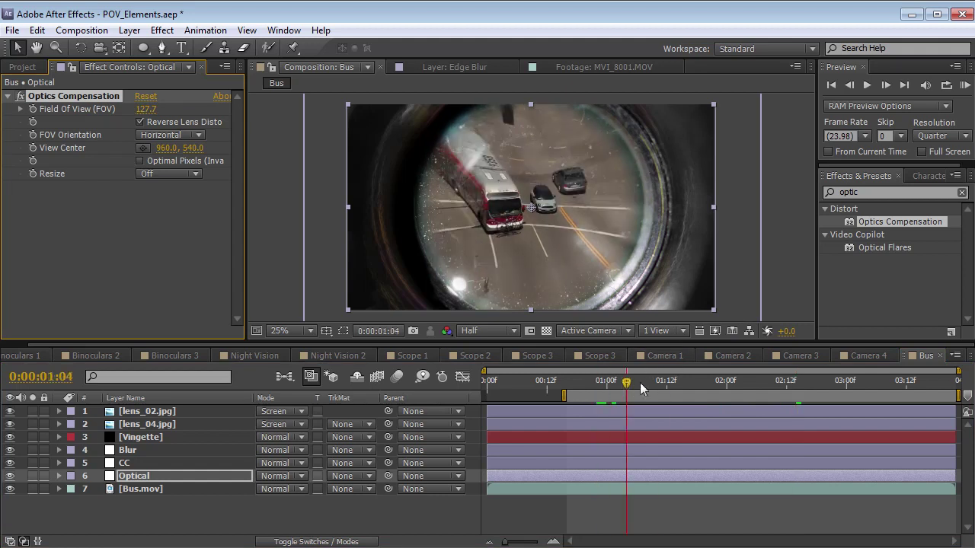
mouse_move(641, 389)
left_mouse_down()
mouse_move(701, 383)
mouse_move(651, 383)
left_mouse_up()
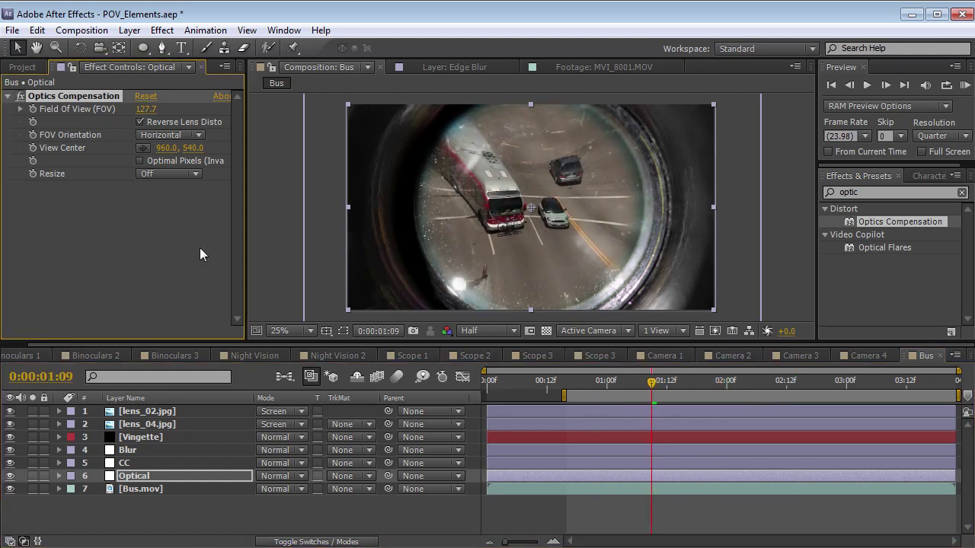
left_click(139, 162)
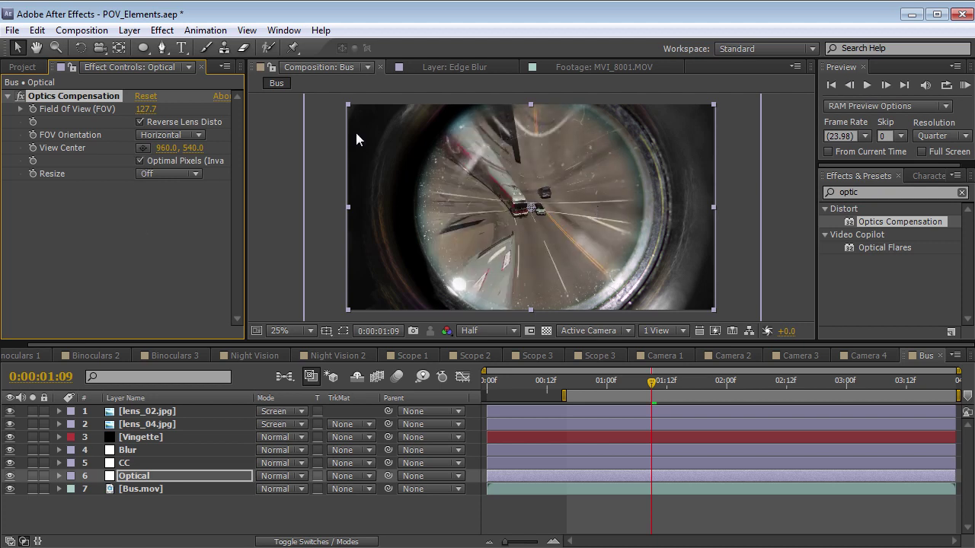
Add a Transform effect to Optical with Scale 194 and preview the playback
left_click(161, 29)
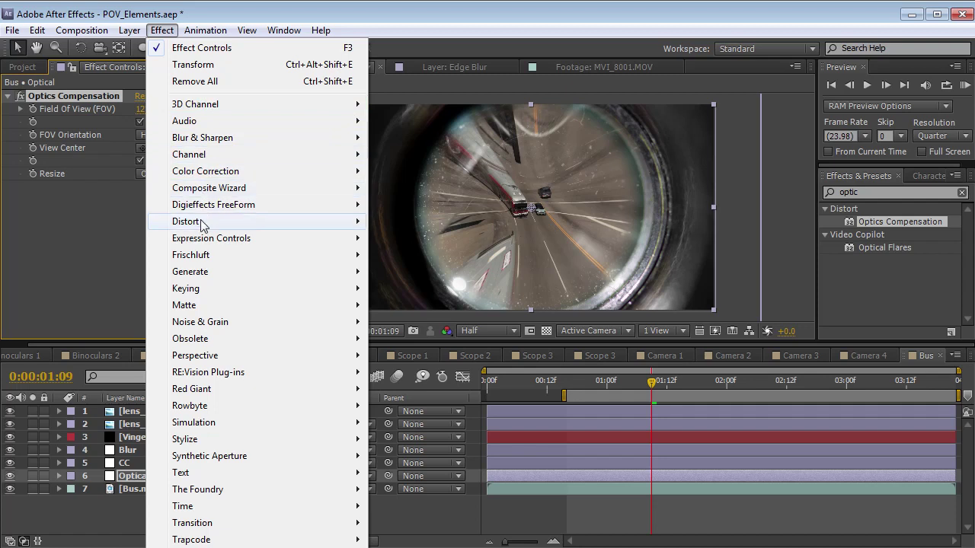
mouse_move(202, 224)
key("ctrl+alt+shift+e")
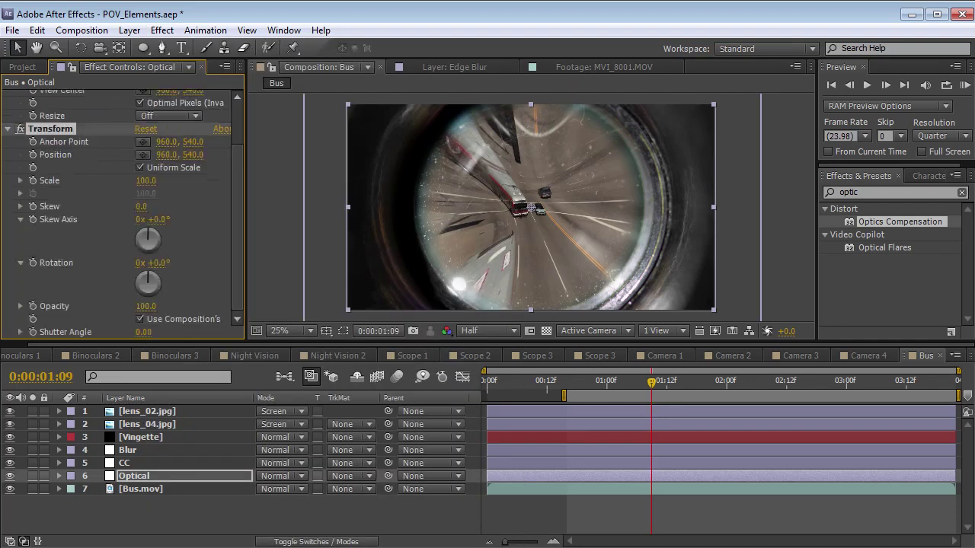
left_click_drag(146, 181, 204, 169)
key("space")
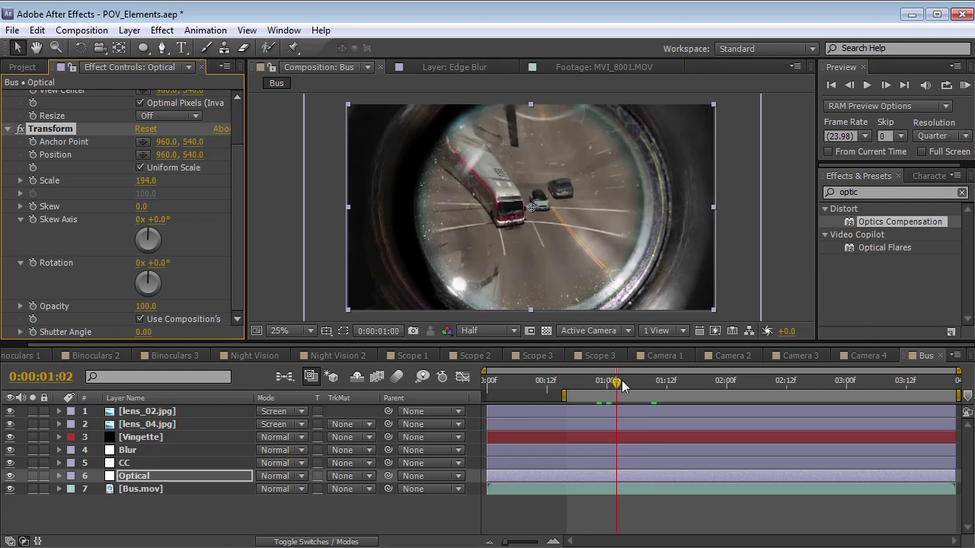
Lower Field Of View to 124.5, collapse both effects, and hide the Optical layer
scroll(191, 196, "up", 2)
mouse_move(144, 108)
left_mouse_down()
mouse_move(99, 117)
mouse_move(128, 116)
left_mouse_up()
left_click_drag(715, 383, 663, 391)
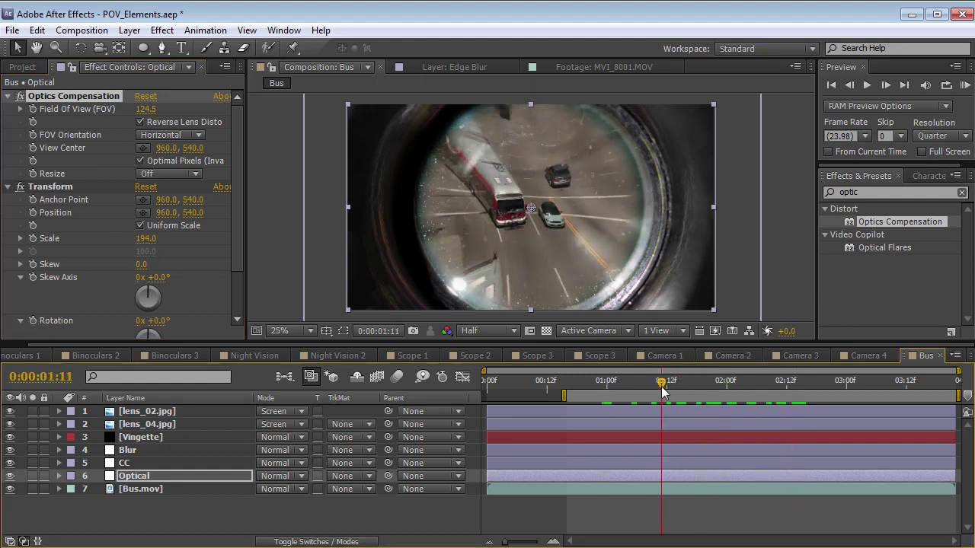
left_click(7, 96)
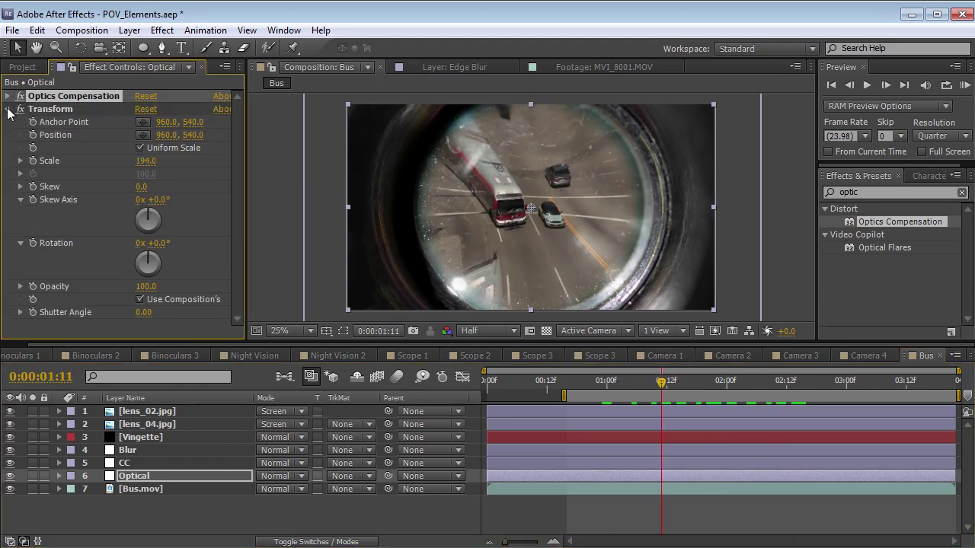
left_click(8, 109)
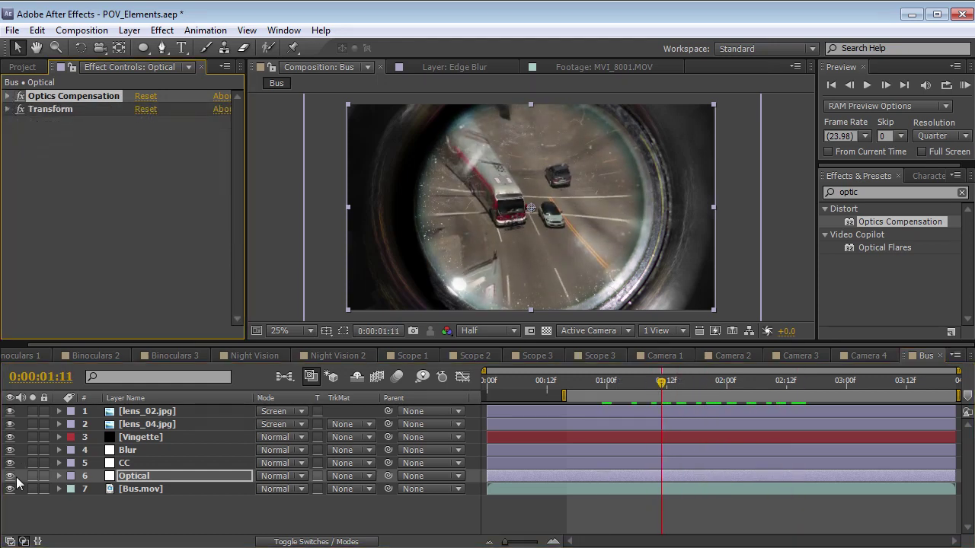
left_click(891, 192)
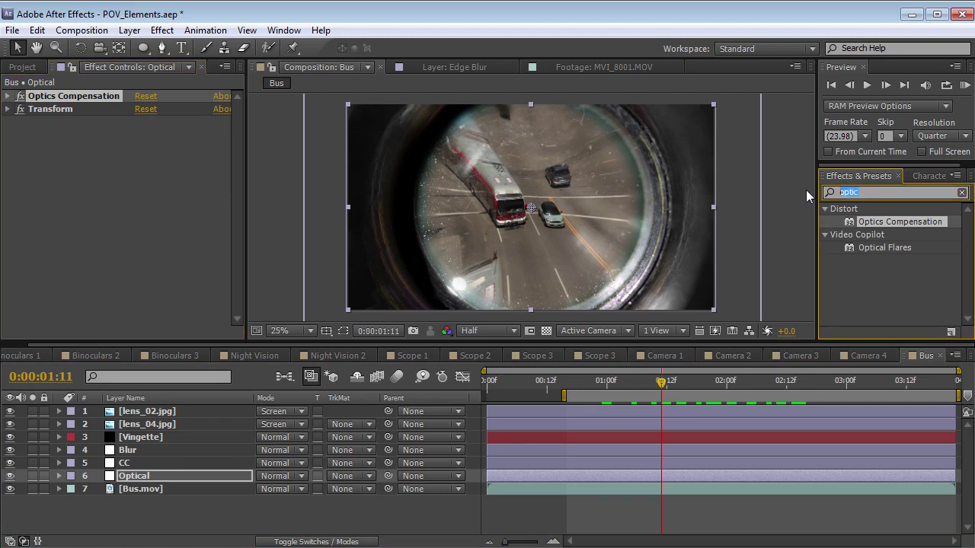
left_click(10, 476)
Add a new black solid layer to the Bus comp
left_click(618, 519)
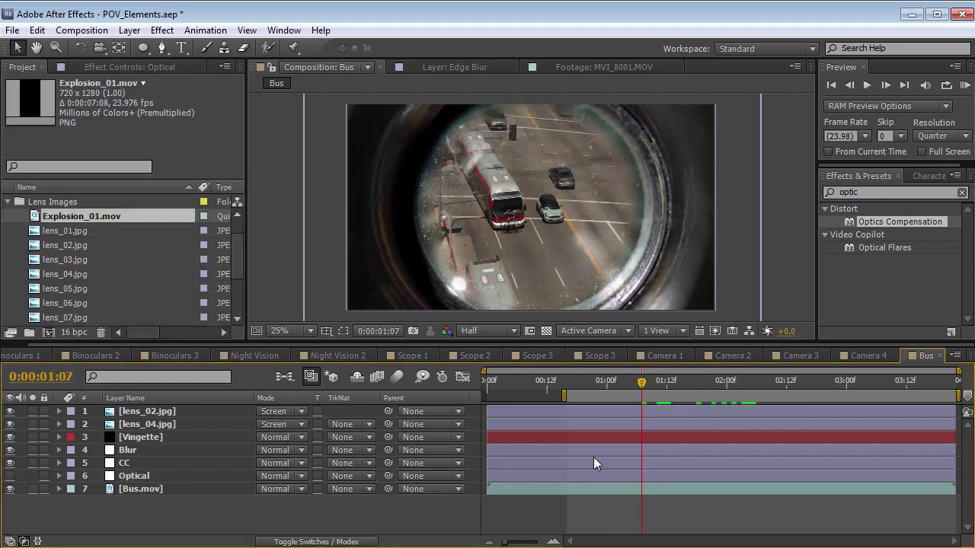
left_click(129, 31)
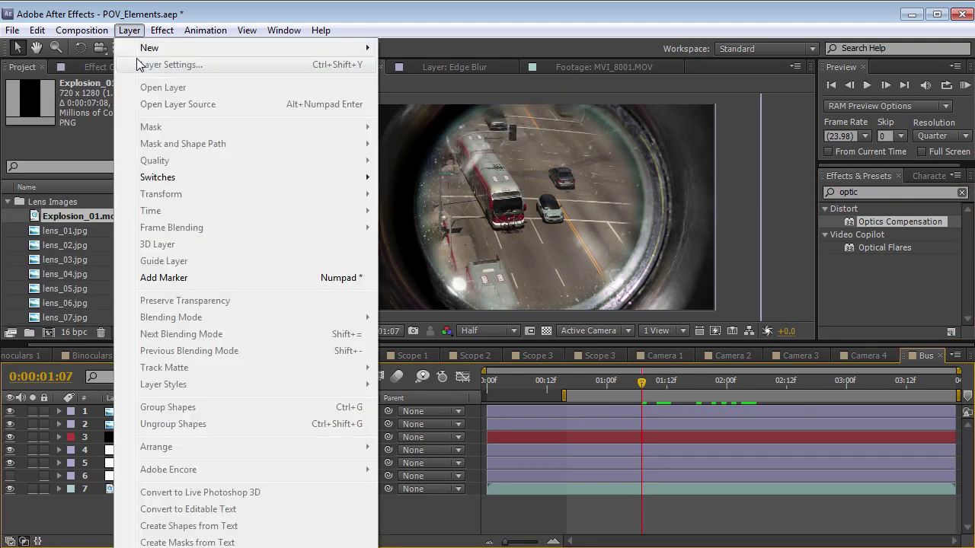
mouse_move(316, 52)
left_click(414, 65)
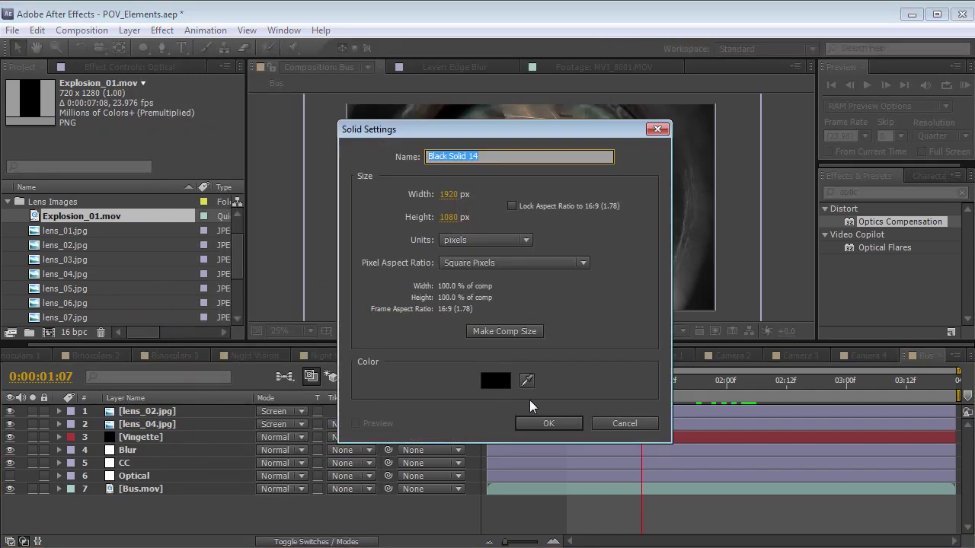
left_click(540, 424)
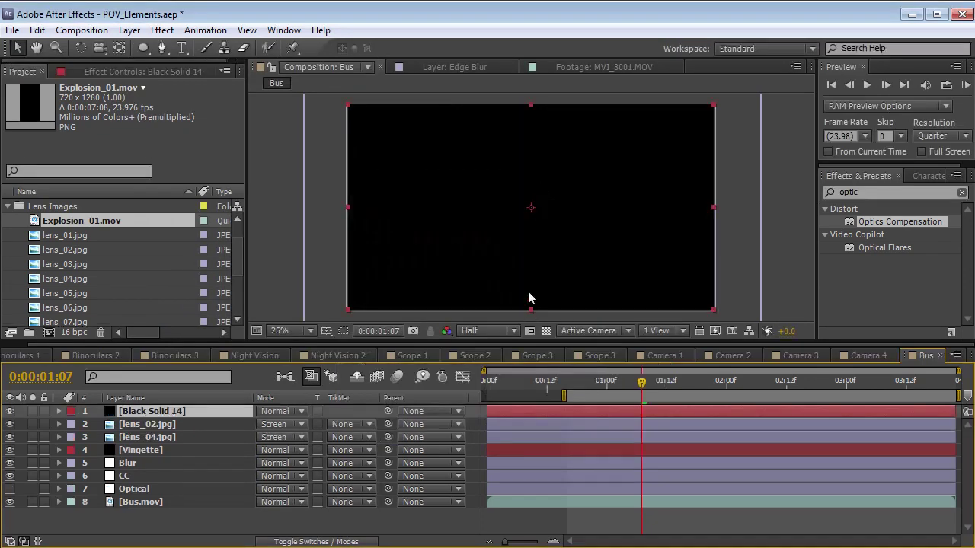
Hide the solid and draw a thin vertical rectangle mask through the centre
left_click_drag(143, 47, 214, 50)
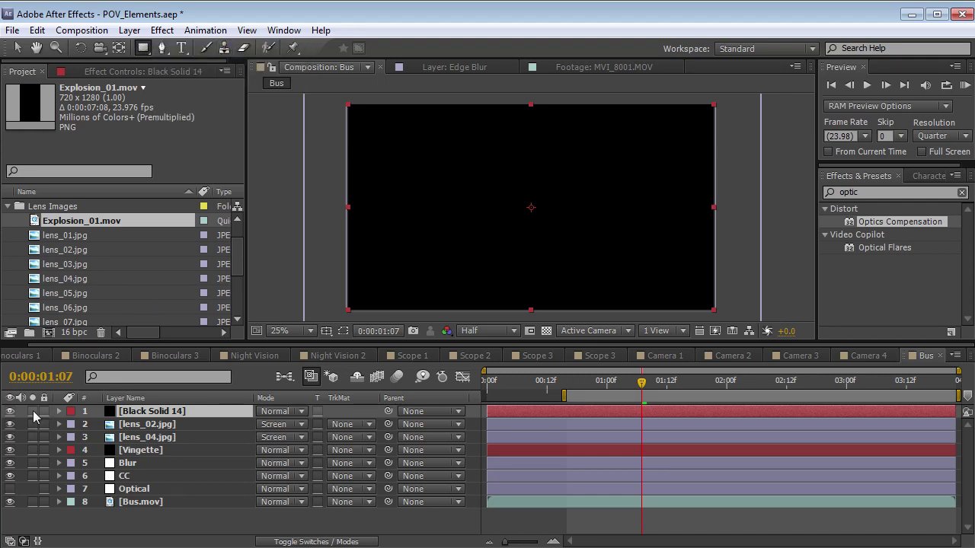
left_click(10, 411)
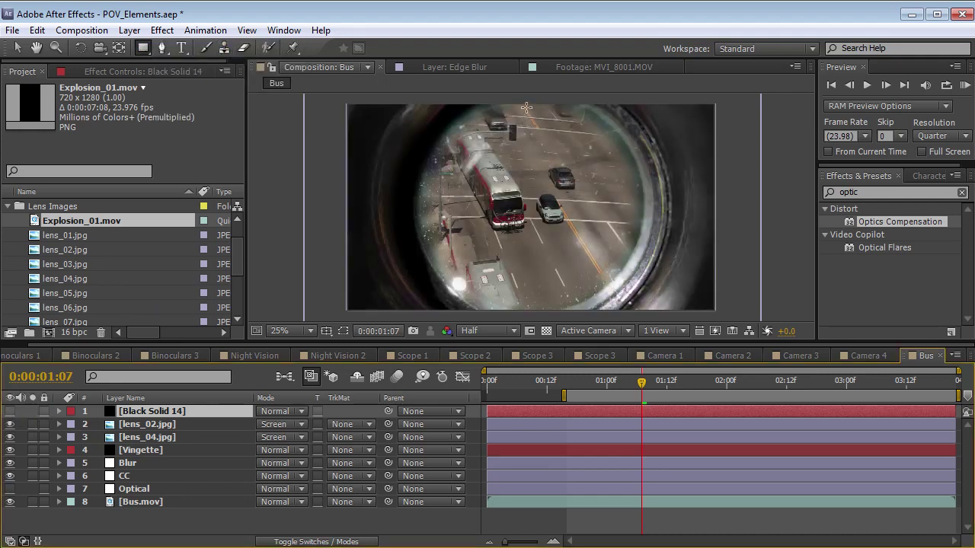
key("grave")
left_click_drag(492, 98, 493, 524)
key("v")
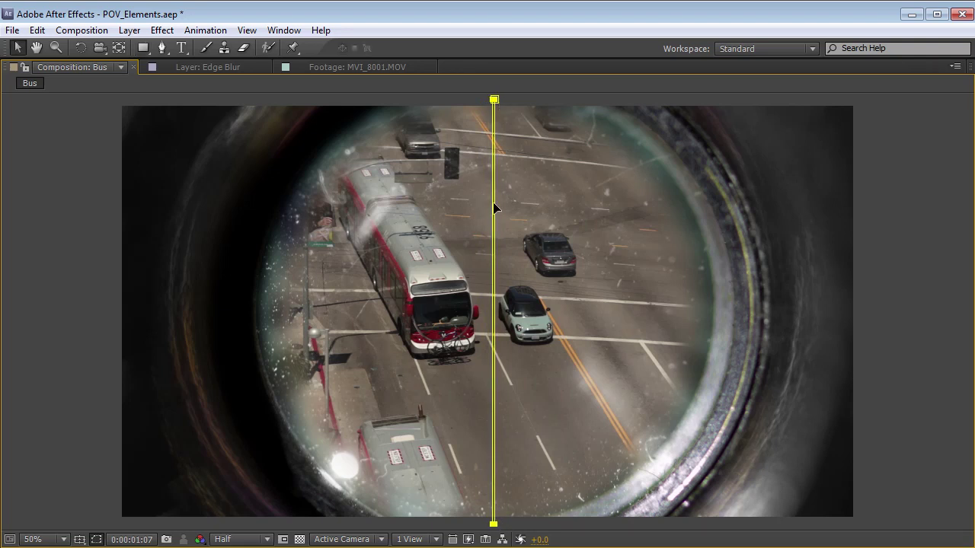
key("grave")
Duplicate Mask 1 into Mask 2 and rotate it into a horizontal crosshair line
left_click(119, 435)
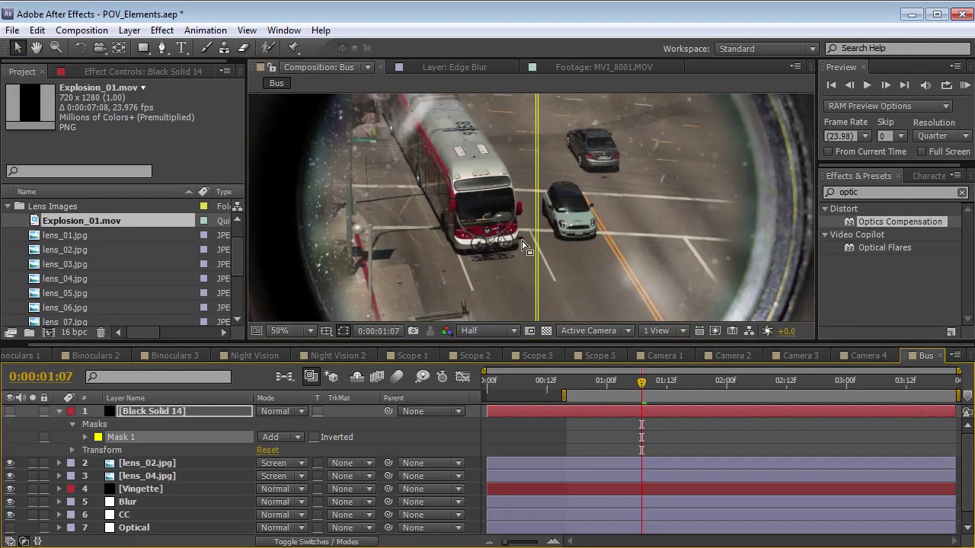
key("ctrl+d")
scroll(529, 241, "down", 1)
left_click(537, 217)
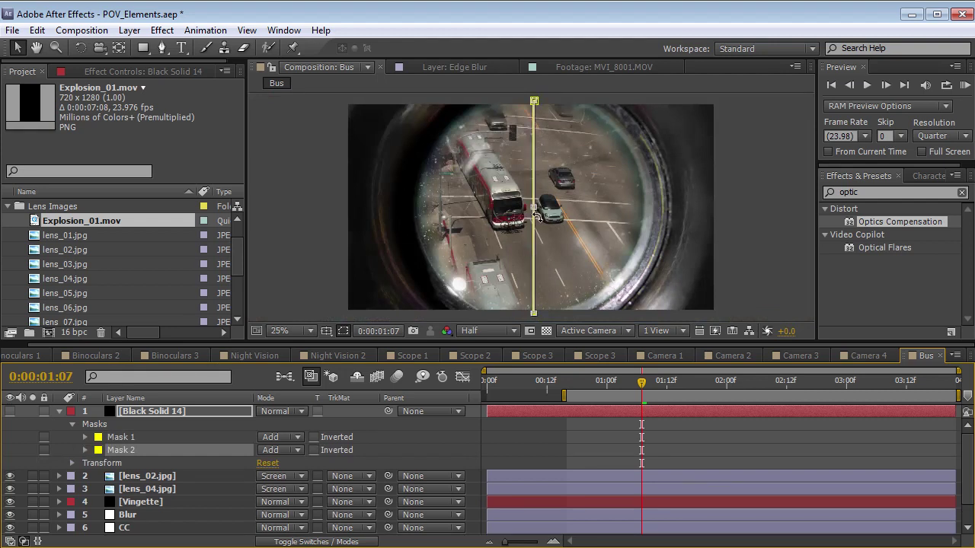
left_click_drag(555, 129, 604, 226)
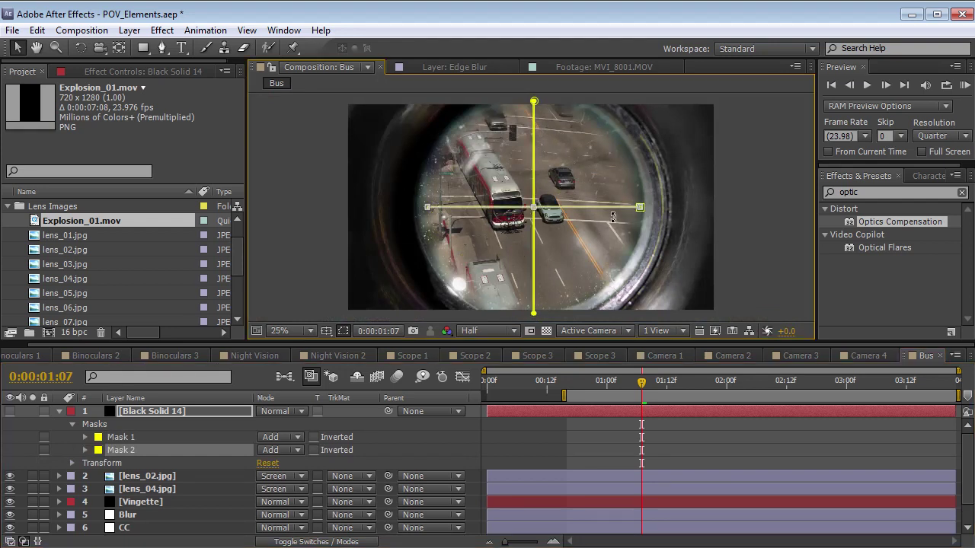
scroll(641, 208, "up", 1)
left_click_drag(750, 208, 805, 208)
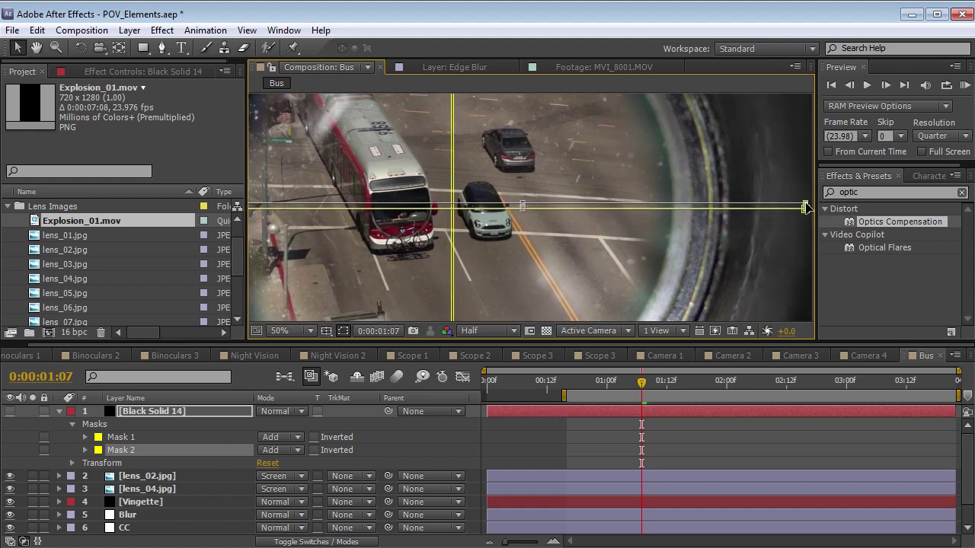
Move Black Solid 14 below the lens layers and ready an ellipse mask at the crosshair centre
scroll(805, 208, "down", 1)
left_click_drag(145, 410, 131, 508)
key("q")
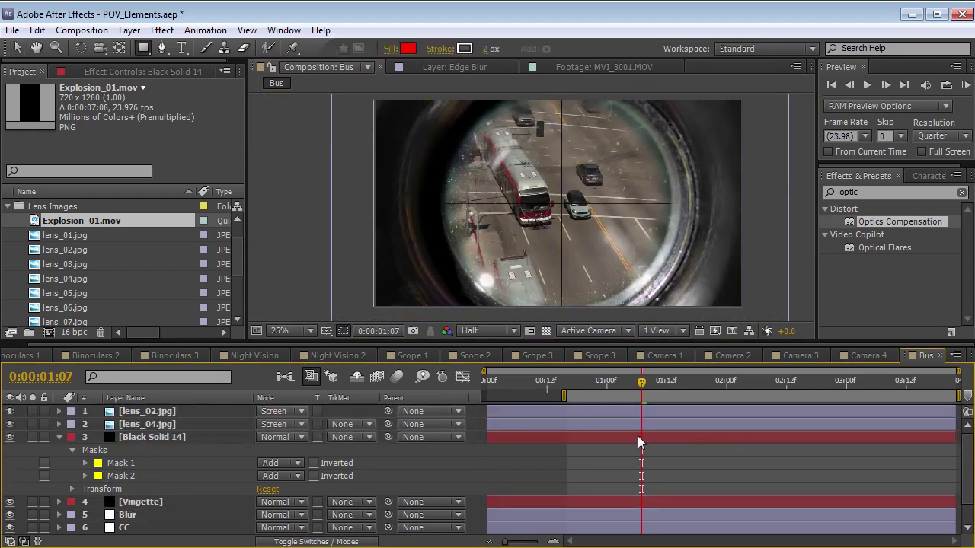
scroll(534, 195, "up", 1)
key("period")
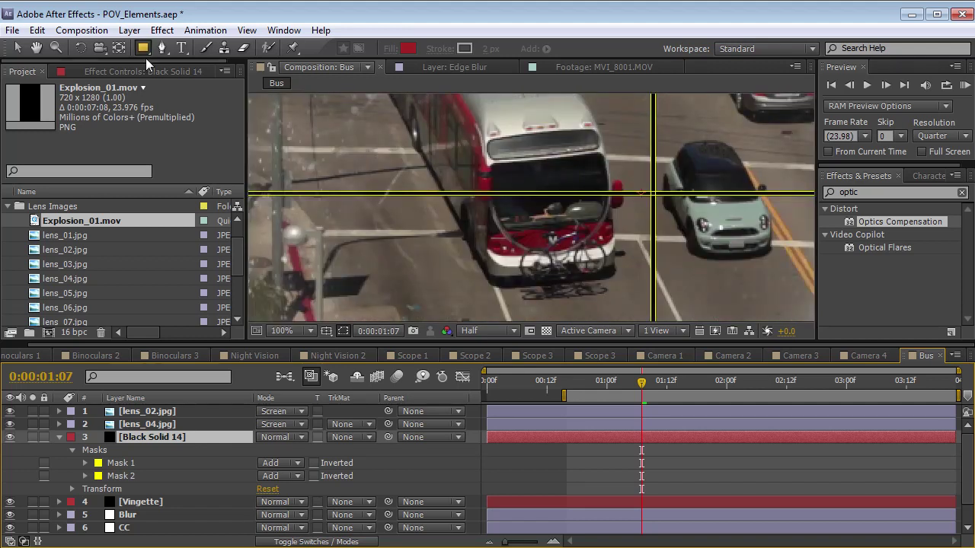
left_click_drag(146, 46, 215, 78)
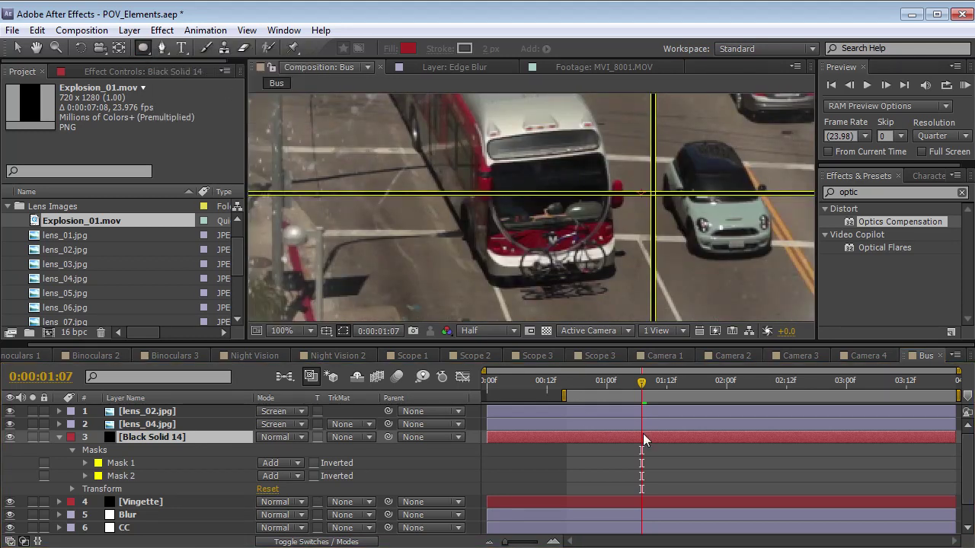
mouse_move(653, 212)
left_mouse_down()
mouse_move(506, 256)
mouse_move(503, 246)
mouse_move(600, 343)
left_mouse_up()
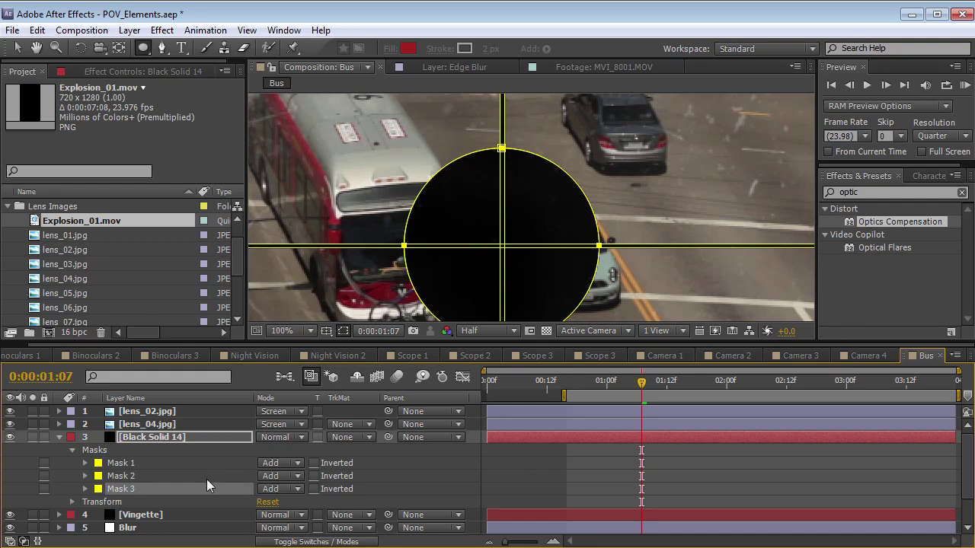
Duplicate Mask 3 into Mask 4, set it to Subtract and shrink its expansion into a thin ring
key("ctrl+d")
scroll(266, 504, "down", 2)
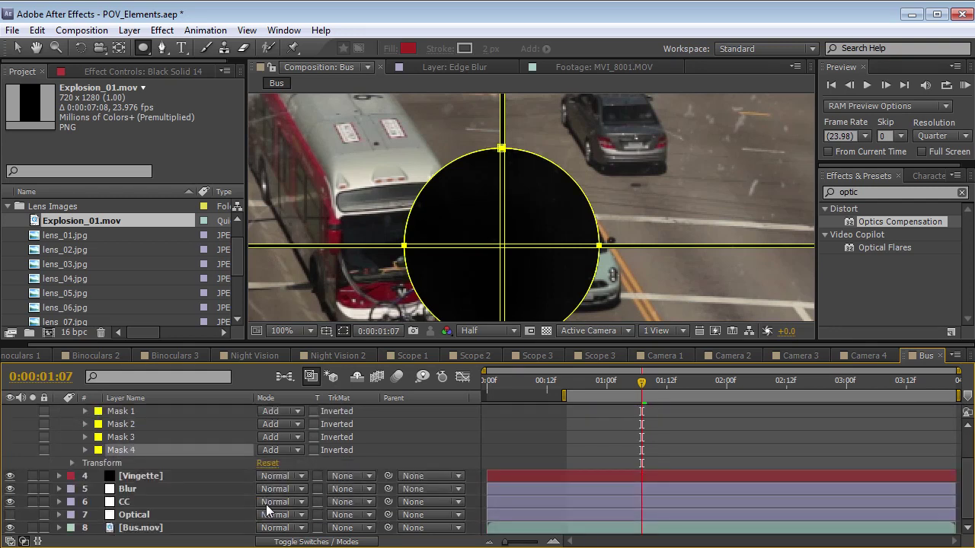
left_click(281, 452)
left_click(298, 499)
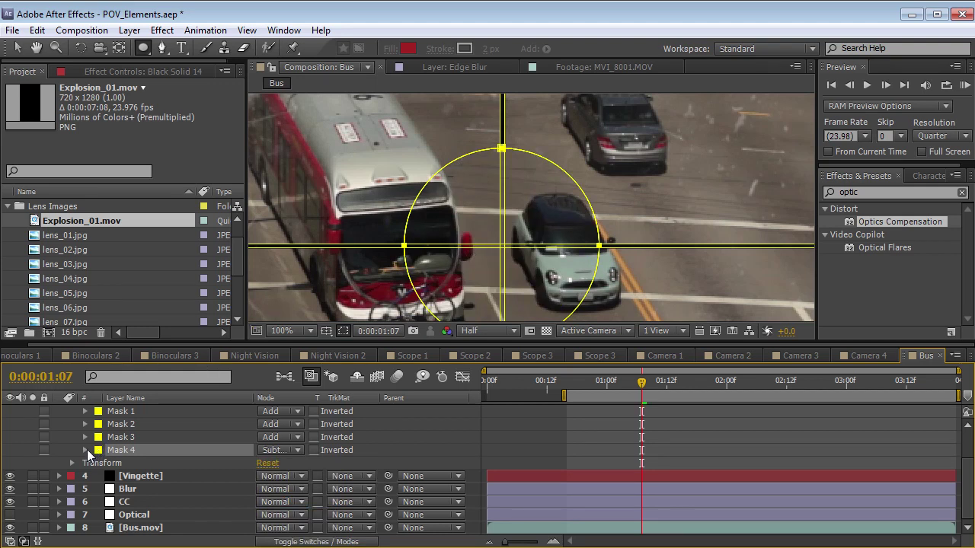
left_click(85, 450)
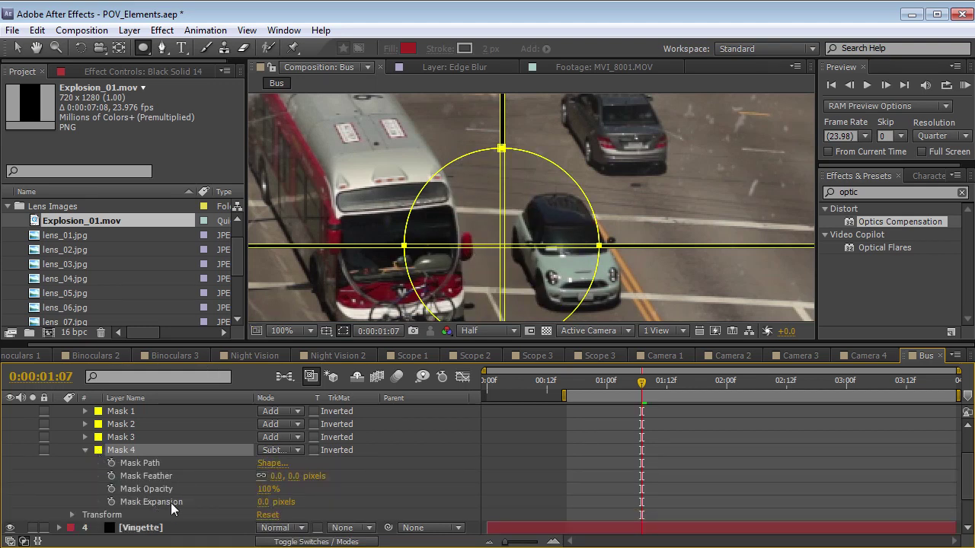
left_click(256, 501)
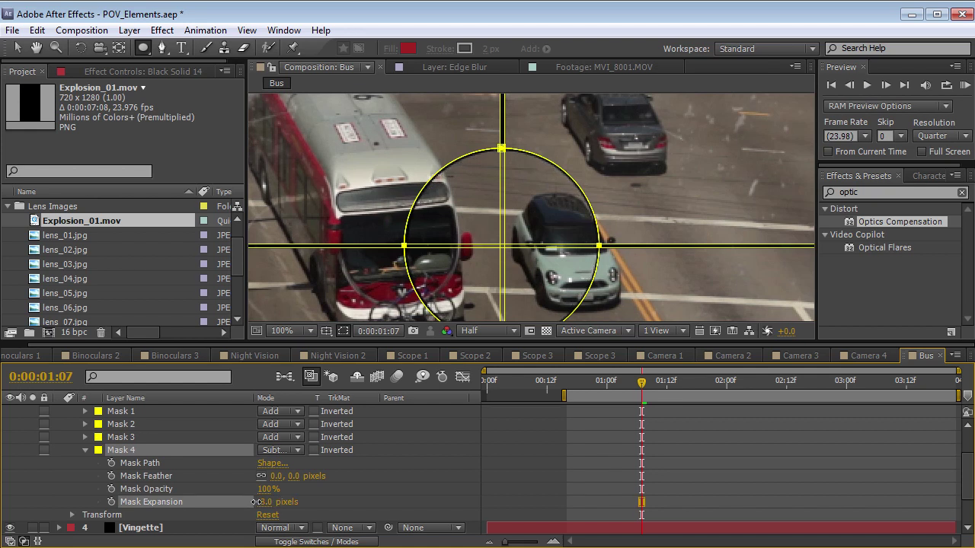
mouse_move(256, 502)
left_mouse_down()
mouse_move(268, 502)
mouse_move(254, 502)
left_mouse_up()
key("F2")
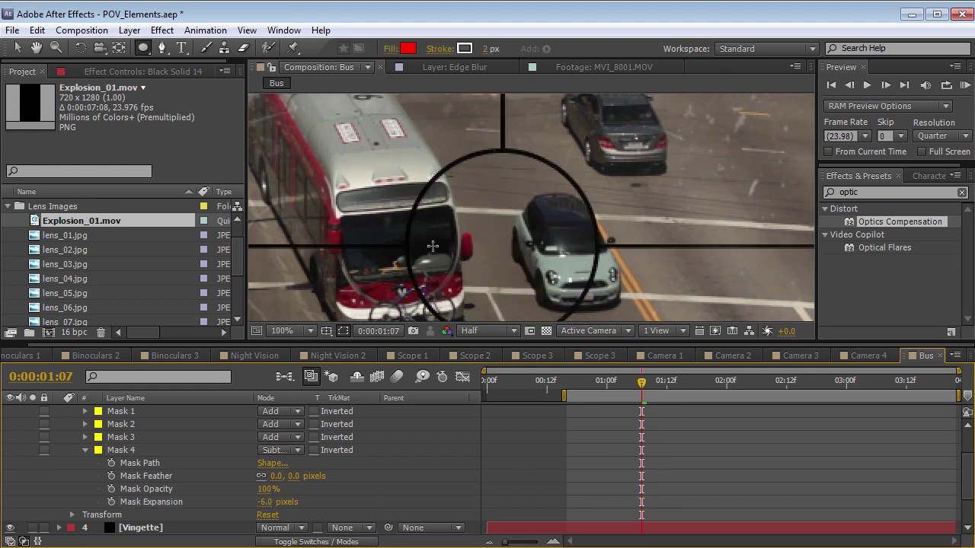
key("comma")
Review Mask 3 and Mask 4's changed properties at 100% and reselect Black Solid 14
left_click(129, 438)
left_click(127, 449, "shift")
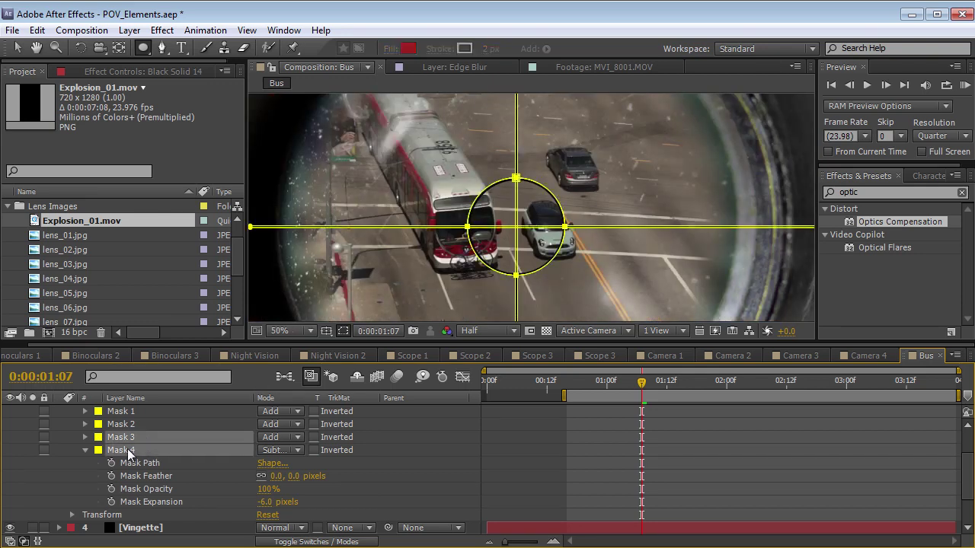
scroll(163, 460, "up", 2)
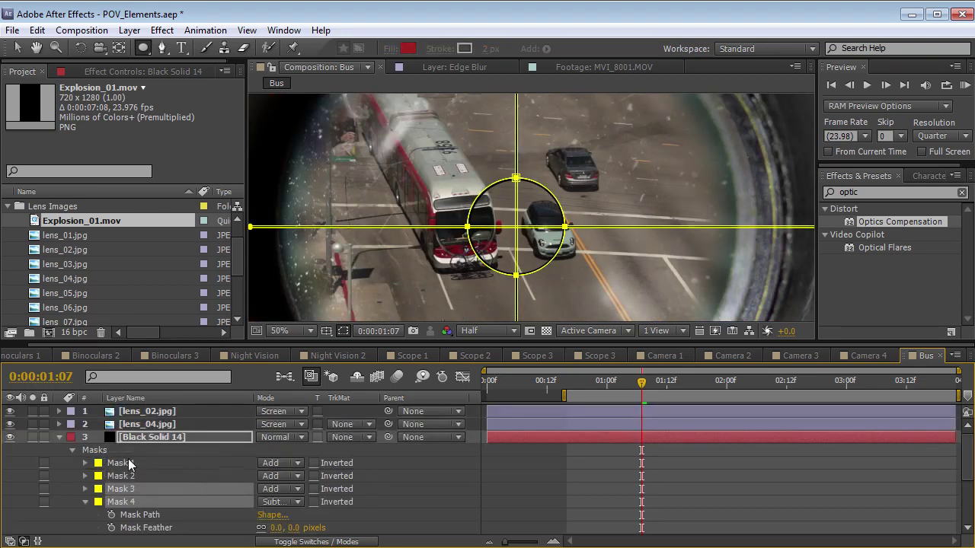
key("s")
key("s")
key("F2")
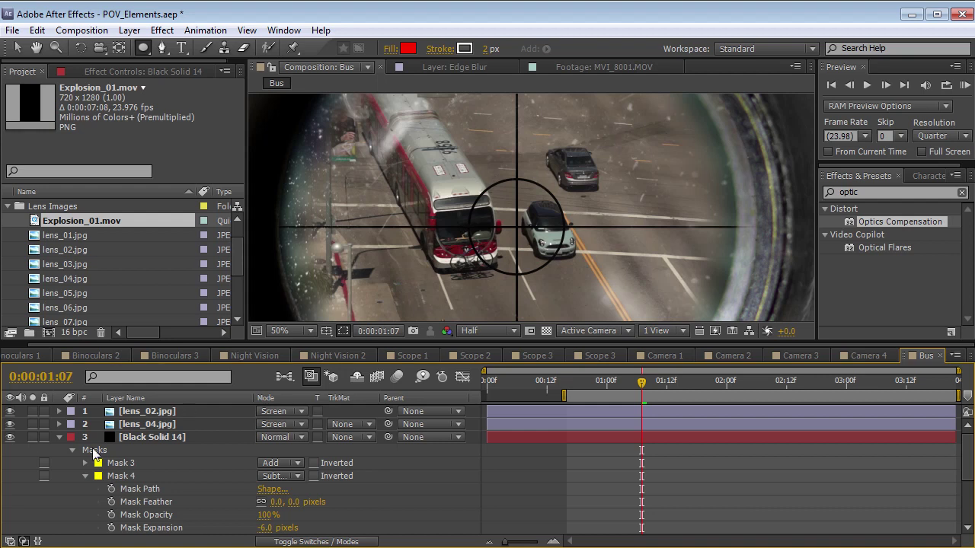
key("ctrl+z")
left_click(528, 457)
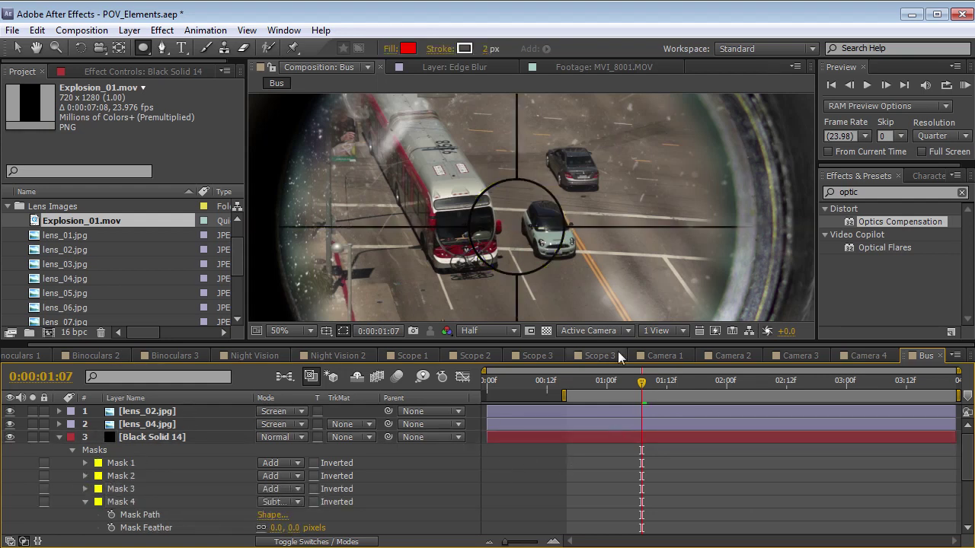
key("/")
left_click(572, 436)
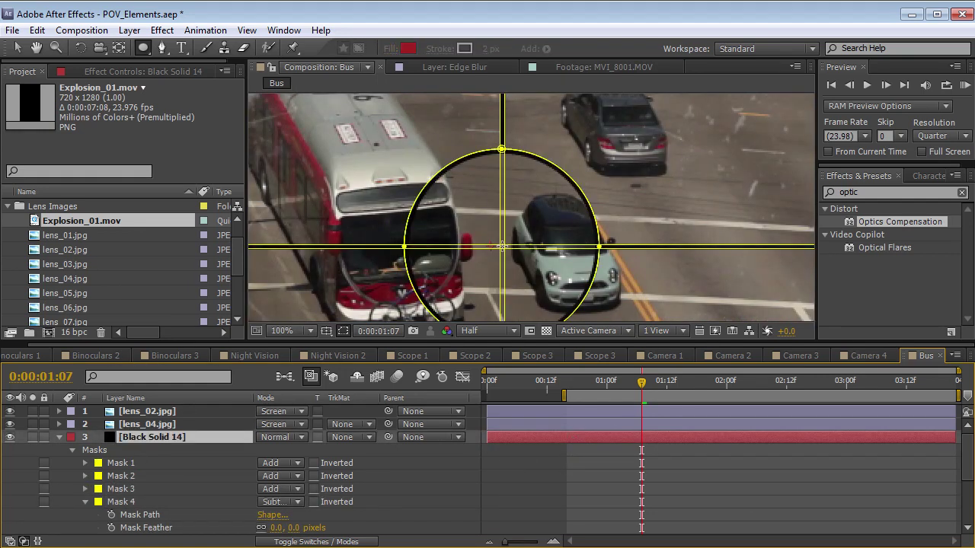
Add a fifth mask, zoom out to 50%, and scrub and preview the scope
left_click_drag(501, 246, 505, 248)
left_click(616, 404)
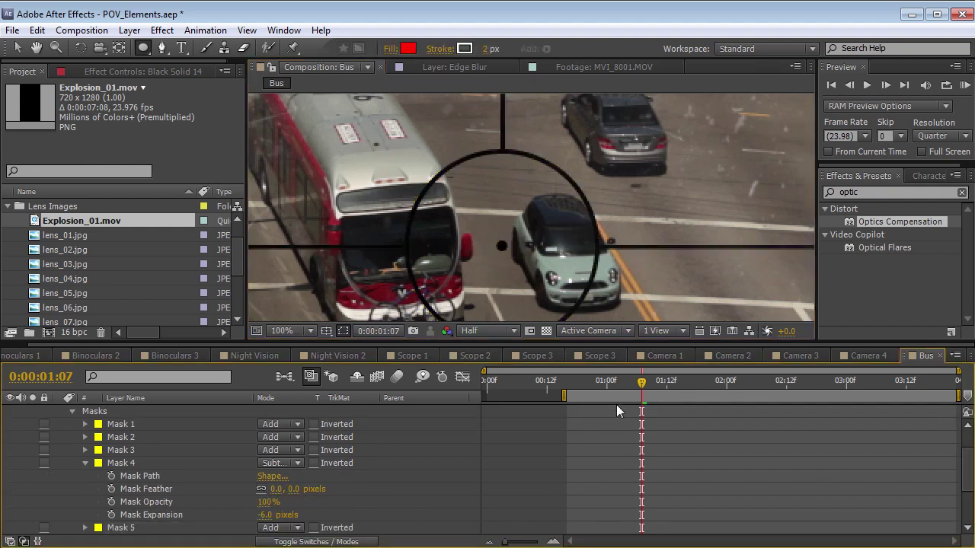
key("comma")
key("comma")
left_click_drag(581, 381, 700, 381)
scroll(266, 423, "up", 2)
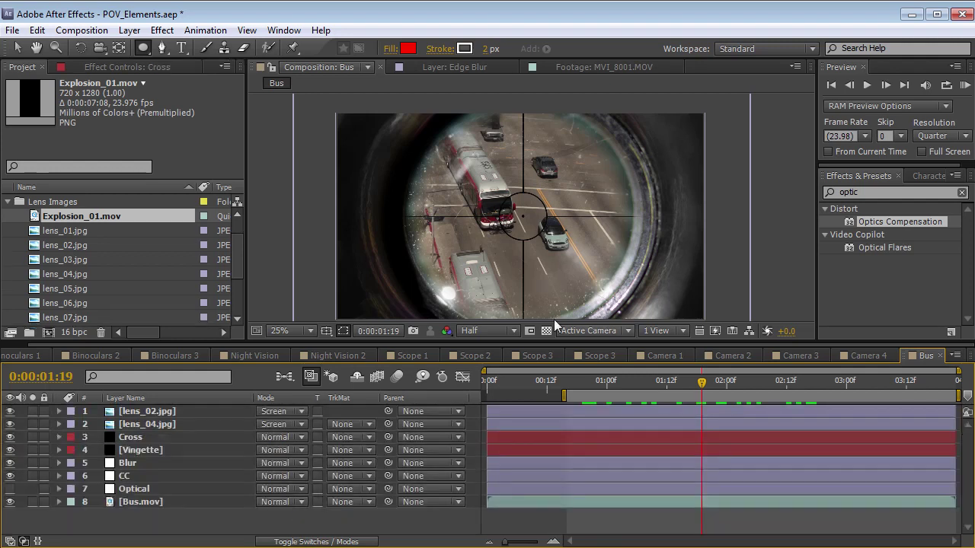
left_click_drag(702, 381, 638, 406)
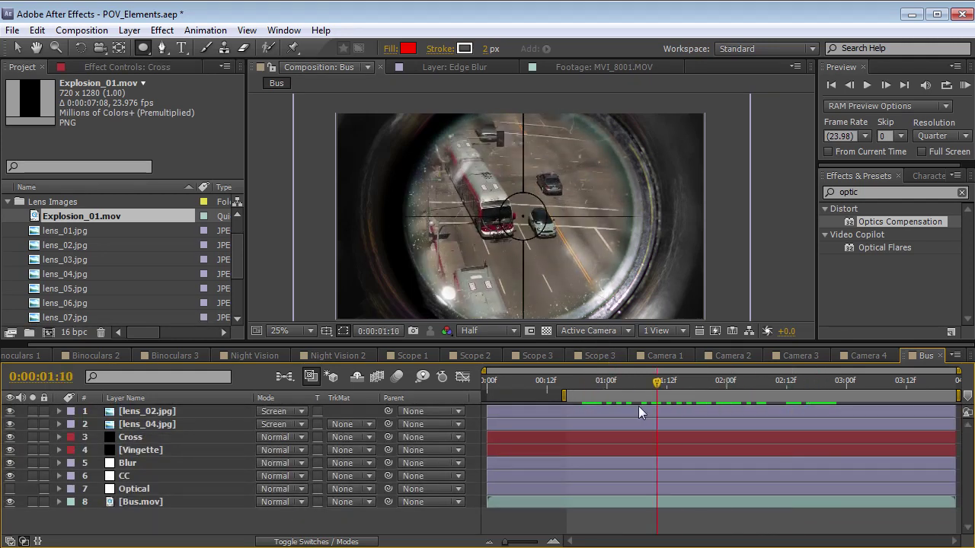
key("KP_0")
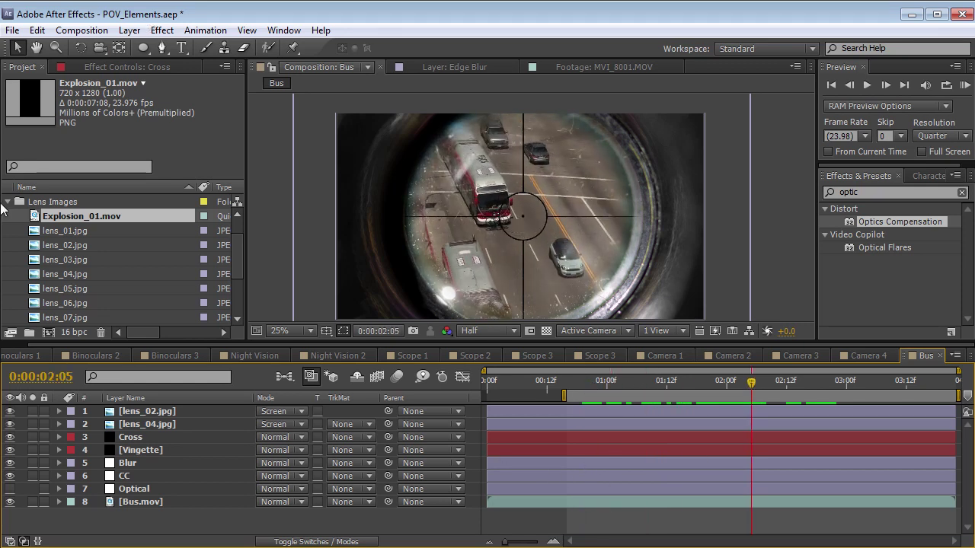
Create a new adjustment layer and place it just above Bus.mov
left_click(130, 29)
mouse_move(135, 48)
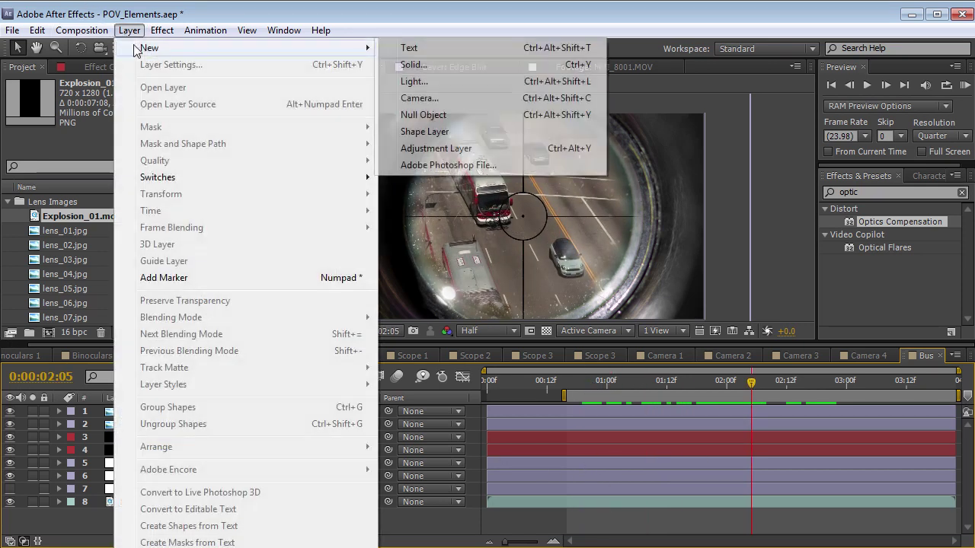
left_click(409, 148)
left_click_drag(174, 412, 133, 515)
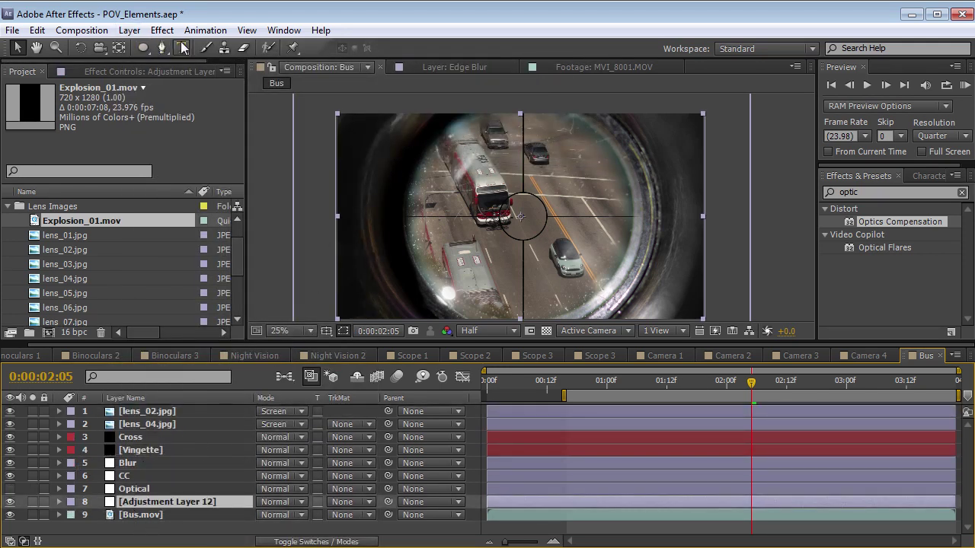
Apply Tint to the adjustment layer with Map White To set to green 53A000
left_click(162, 30)
mouse_move(242, 174)
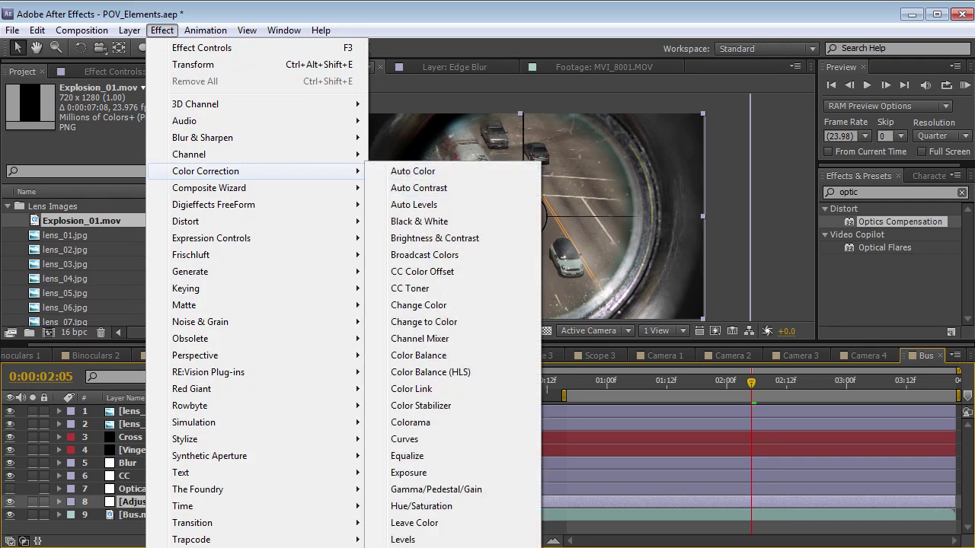
left_click(407, 543)
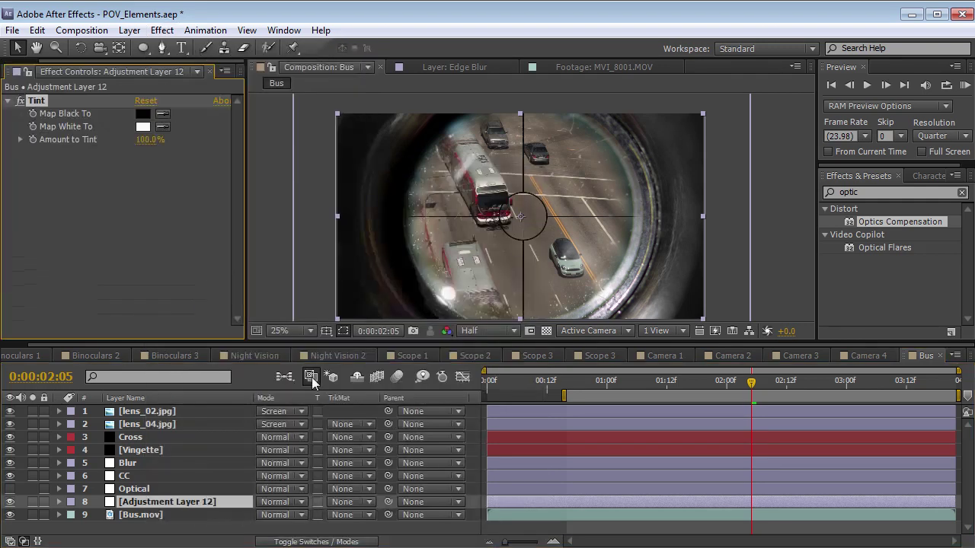
left_click(142, 126)
left_click(379, 402)
left_click(313, 278)
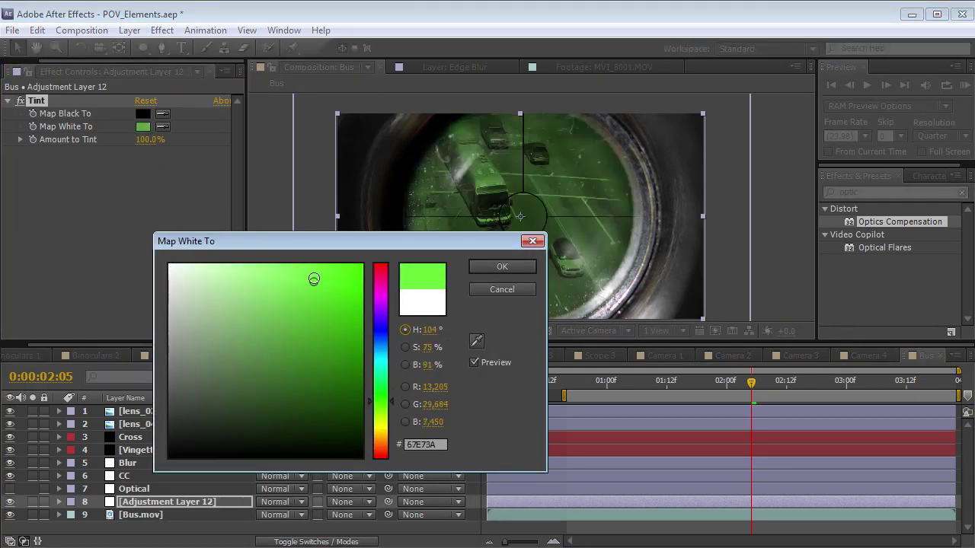
mouse_move(313, 278)
left_mouse_down()
mouse_move(330, 333)
mouse_move(297, 322)
mouse_move(381, 324)
mouse_move(384, 336)
left_mouse_up()
left_click(376, 412)
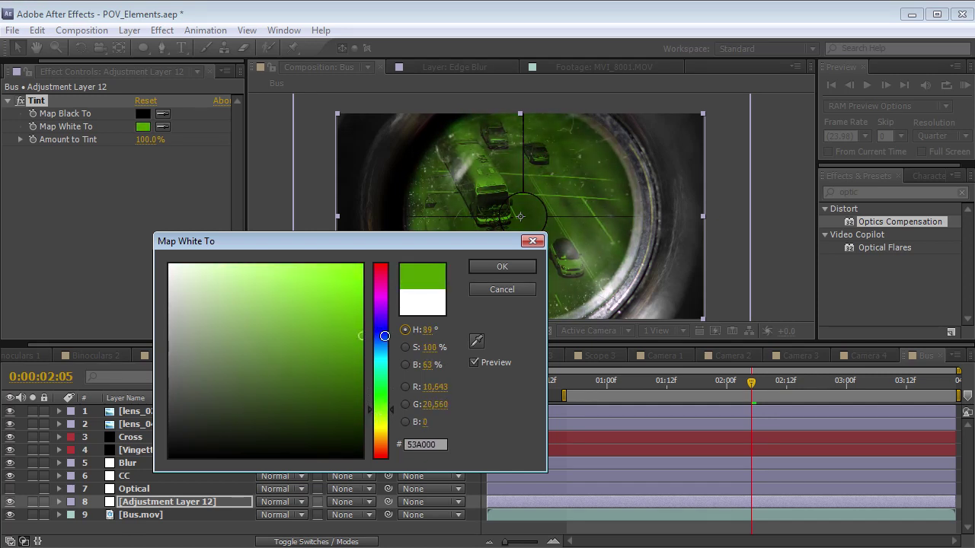
left_click(502, 266)
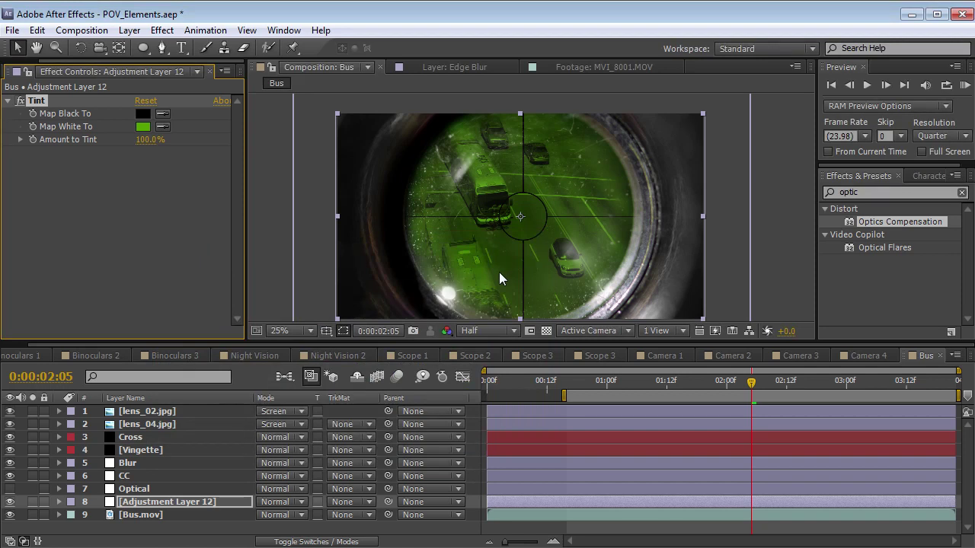
left_click(161, 30)
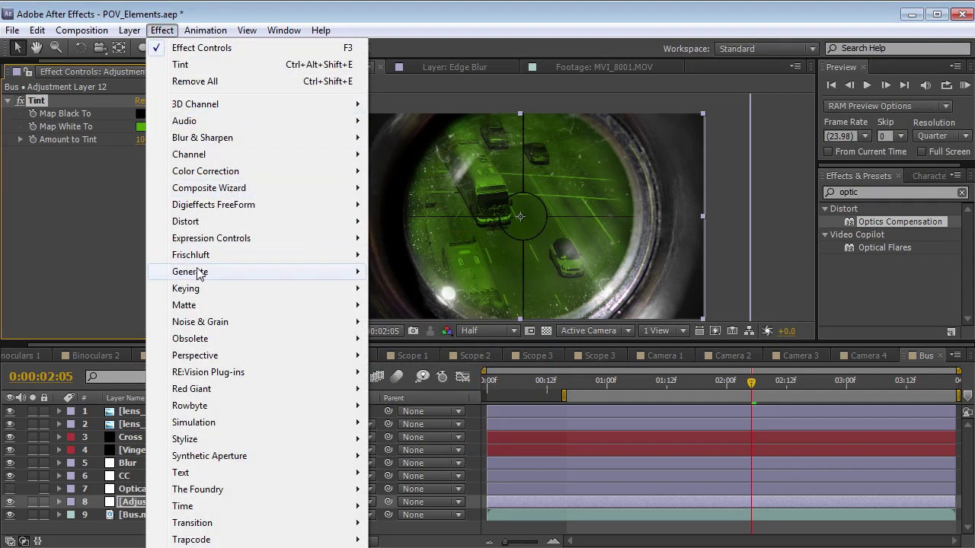
Add Noise to the adjustment layer with Amount of Noise at 26% and inspect the grain
mouse_move(202, 322)
left_click(400, 404)
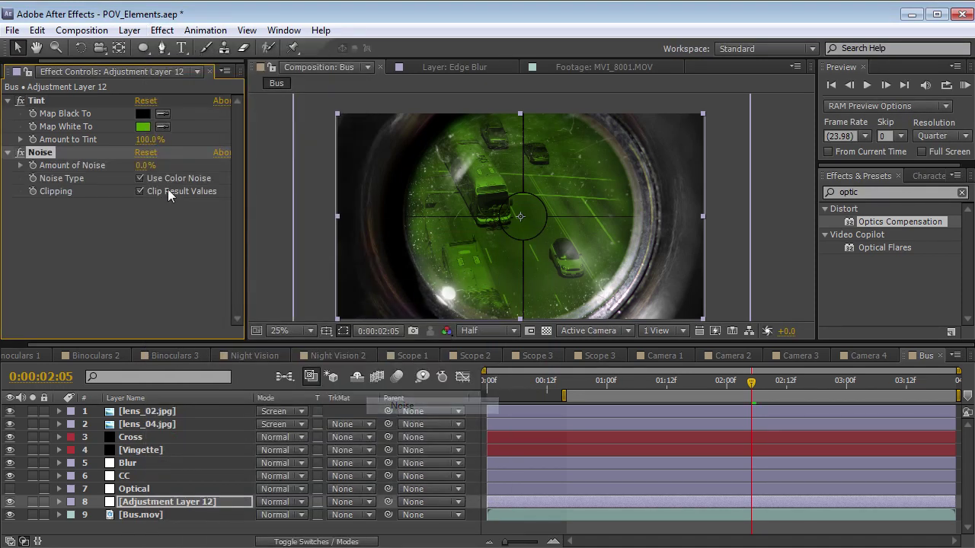
left_click_drag(145, 165, 119, 165)
key("period")
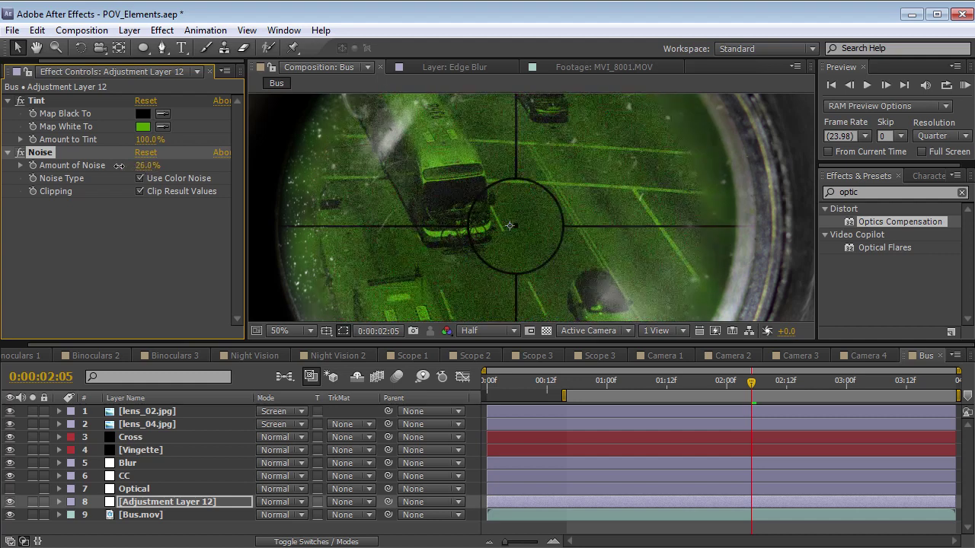
key("comma")
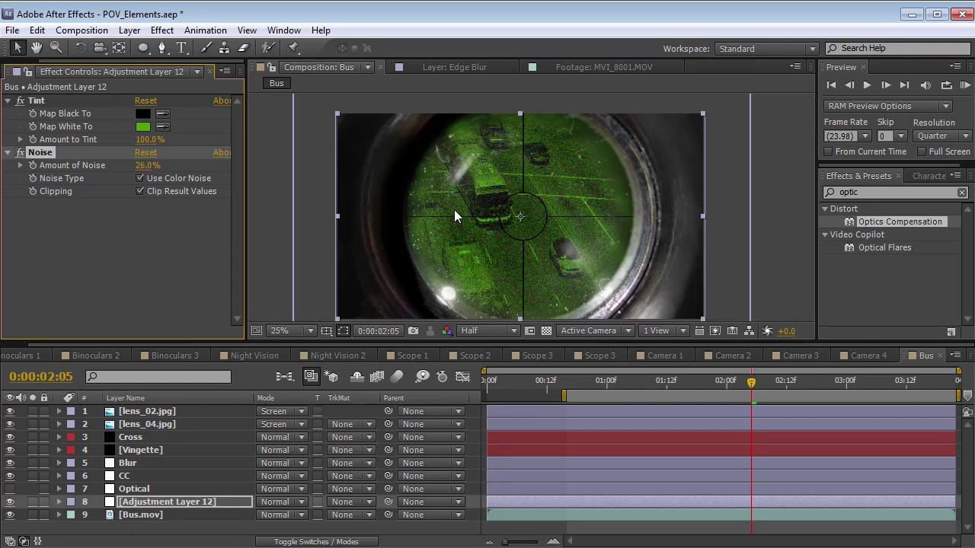
key("period")
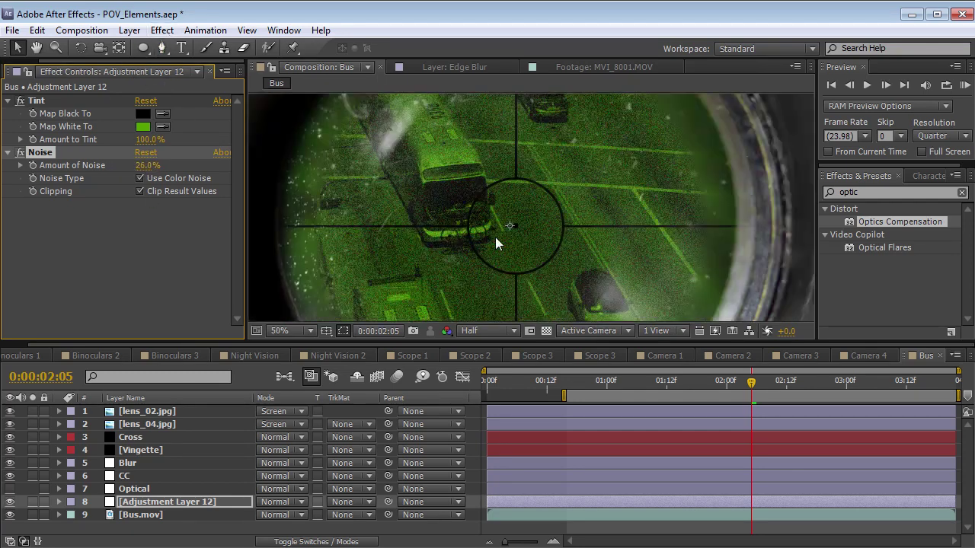
left_click_drag(540, 380, 741, 388)
Move the night-vision adjustment layer up above the Blur layer and review around 1:15
left_click_drag(139, 505, 126, 460)
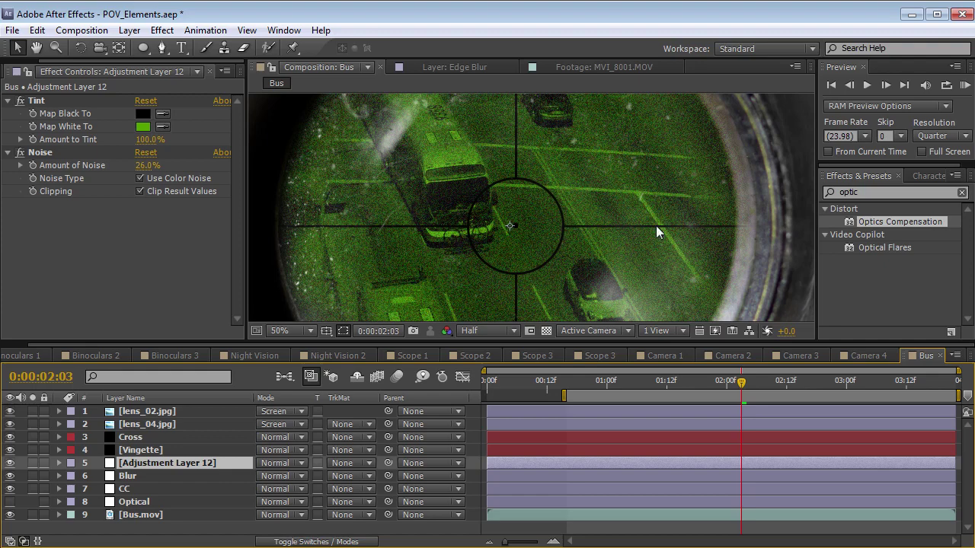
key("comma")
left_click_drag(598, 384, 682, 385)
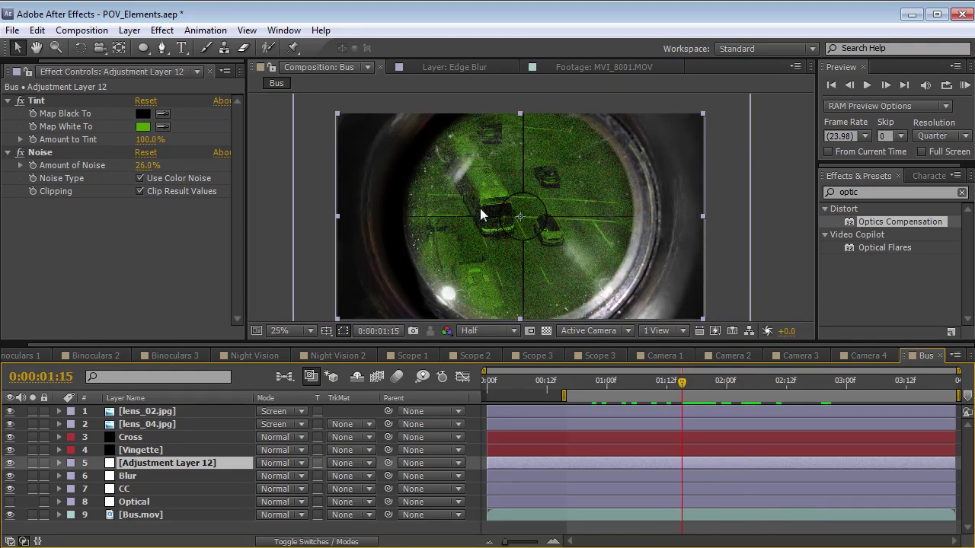
key("period")
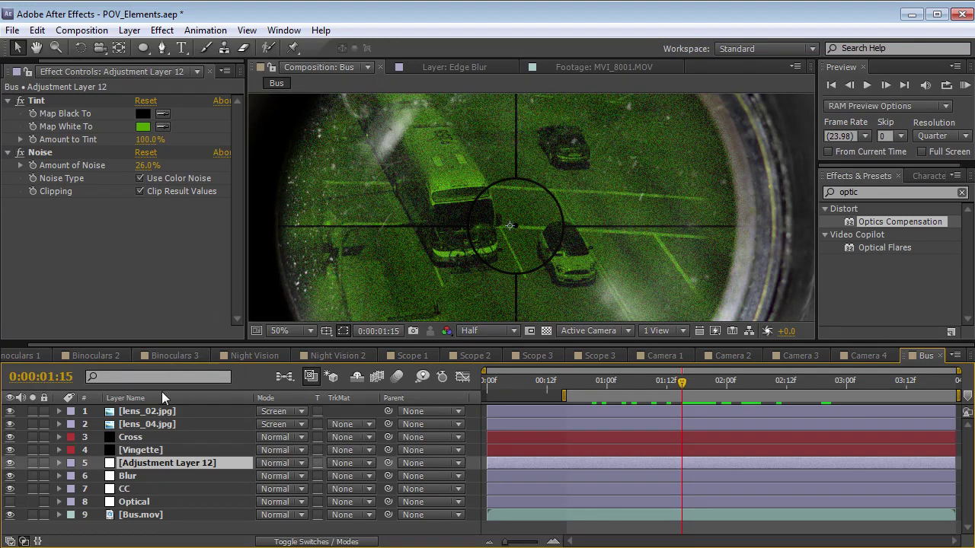
Create a new white solid layer, White Solid 5
left_click(130, 30)
mouse_move(141, 46)
left_click(632, 65)
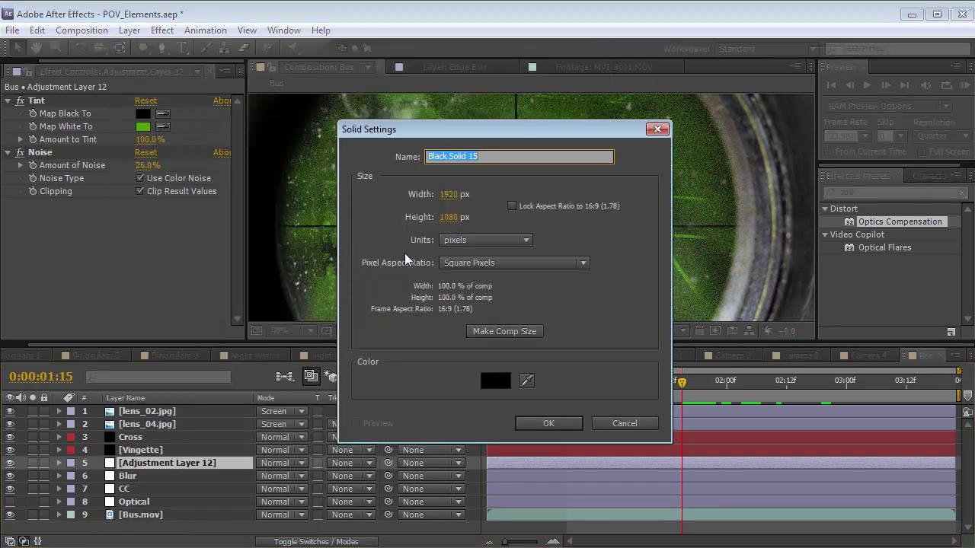
left_click(492, 380)
left_click(170, 265)
left_click(501, 266)
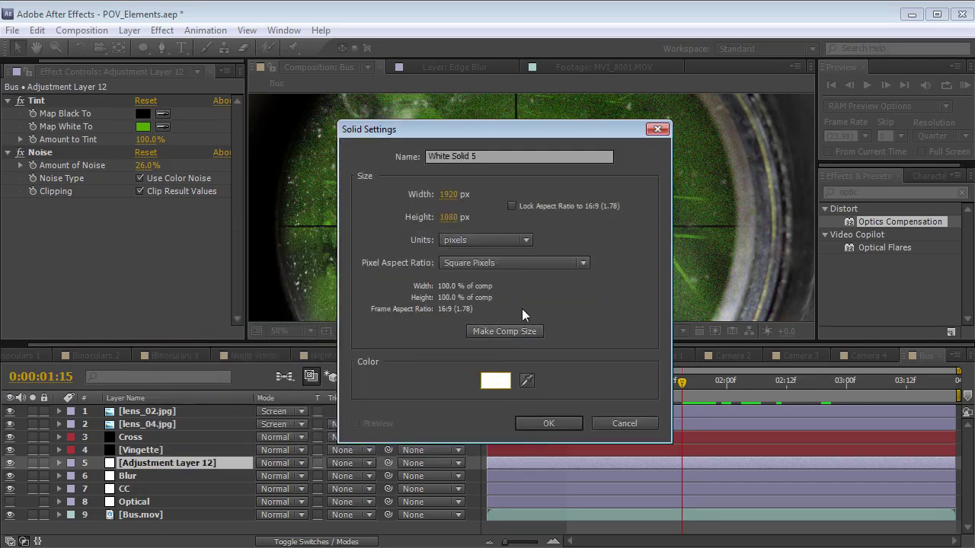
left_click(549, 422)
Apply Venetian Blinds to the solid with 90° direction, width 2 and raised transition completion
left_click(161, 30)
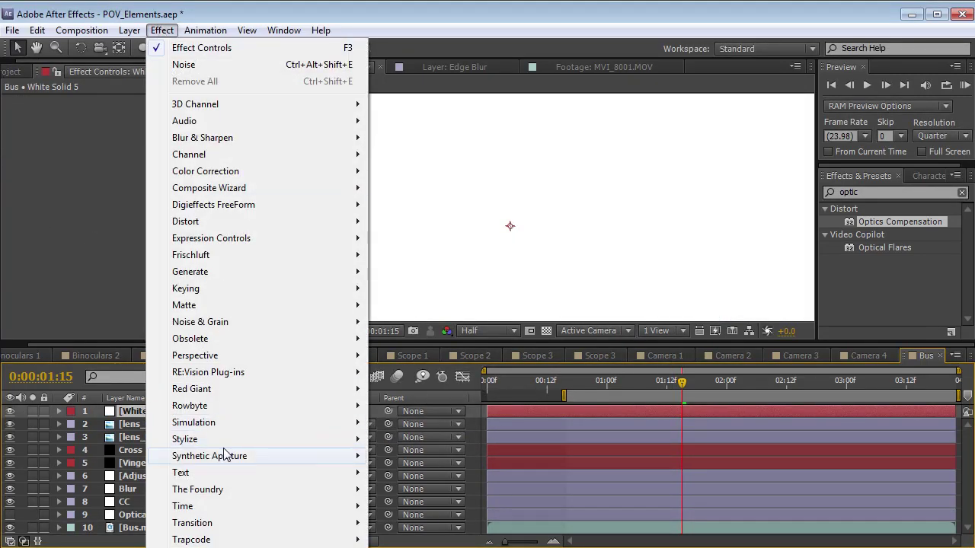
mouse_move(210, 524)
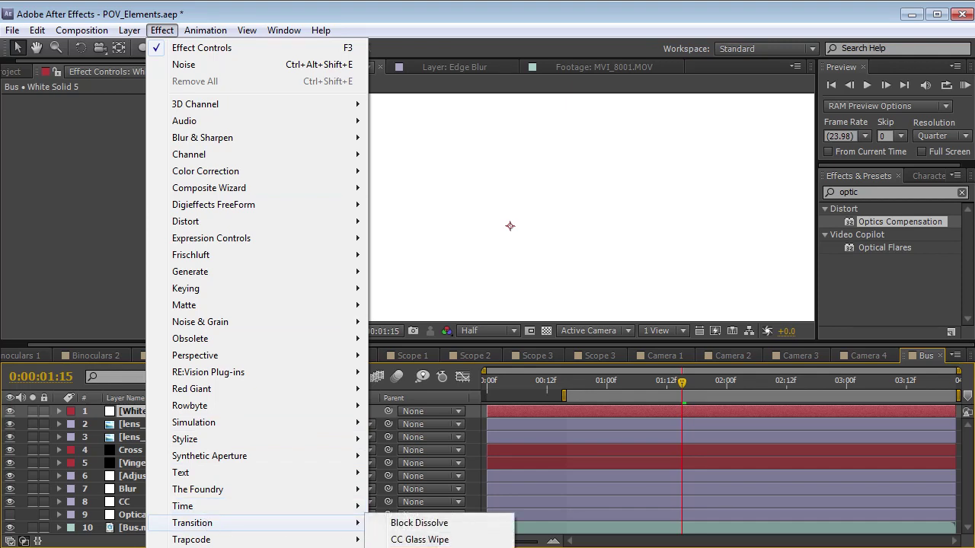
left_click(426, 544)
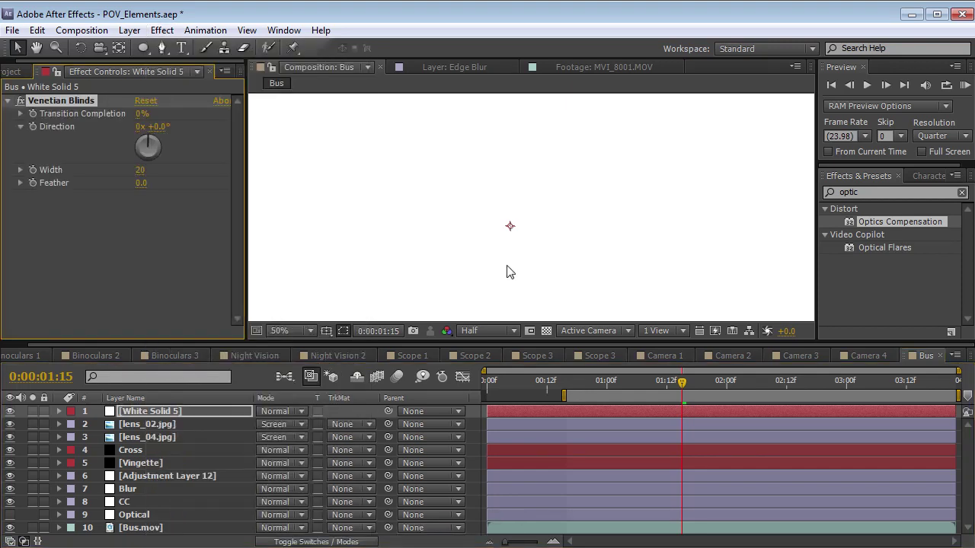
left_click_drag(142, 114, 157, 135)
left_click(157, 128)
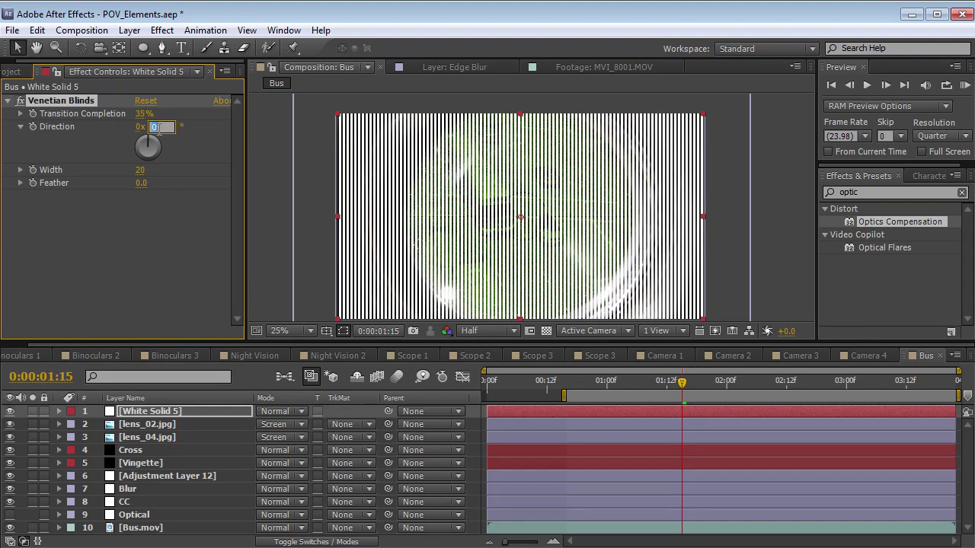
left_click(185, 200)
key("period")
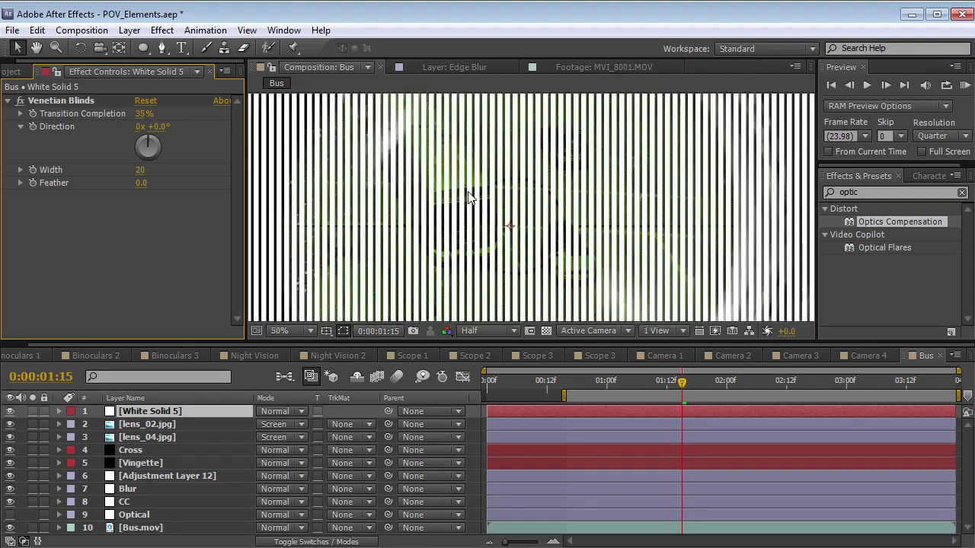
left_click_drag(139, 113, 186, 116)
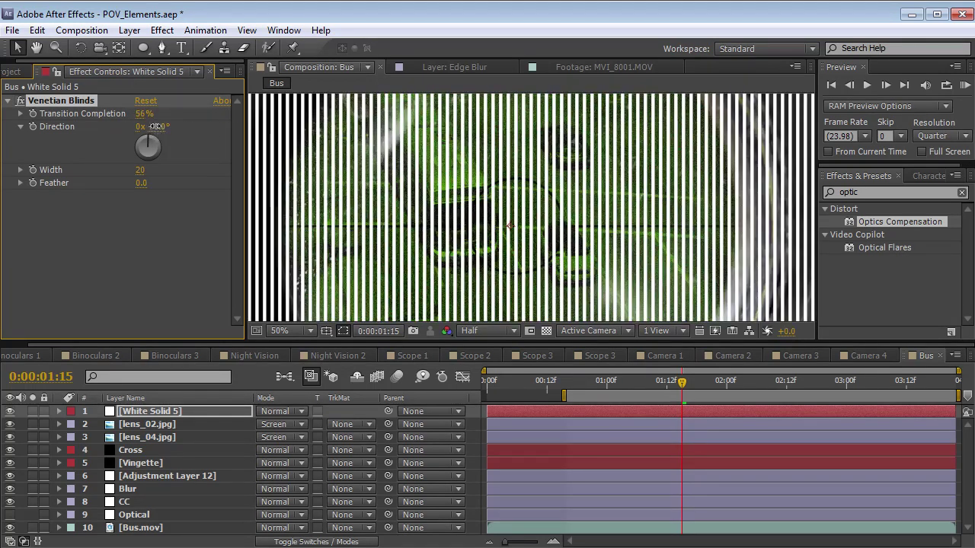
left_click(150, 127)
type("90")
key("Return")
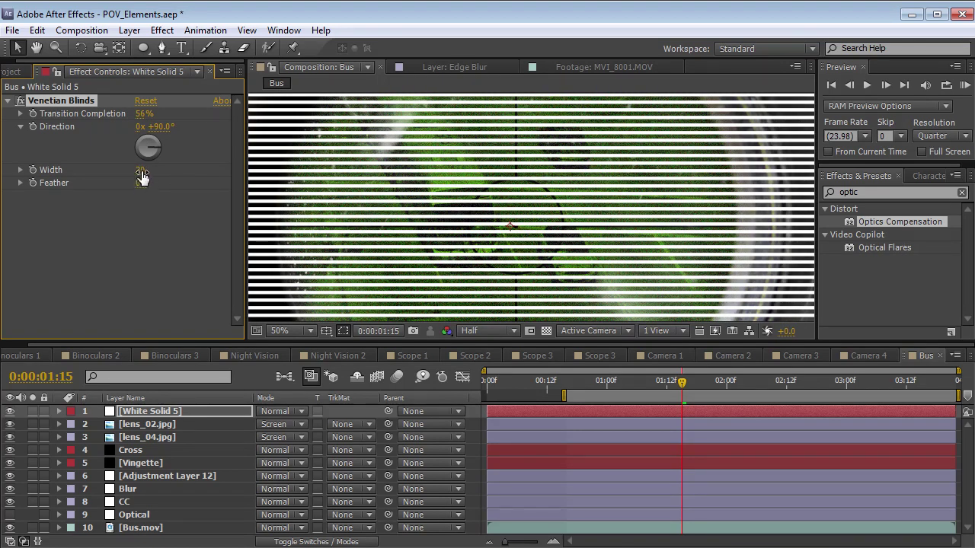
left_click_drag(141, 172, 134, 169)
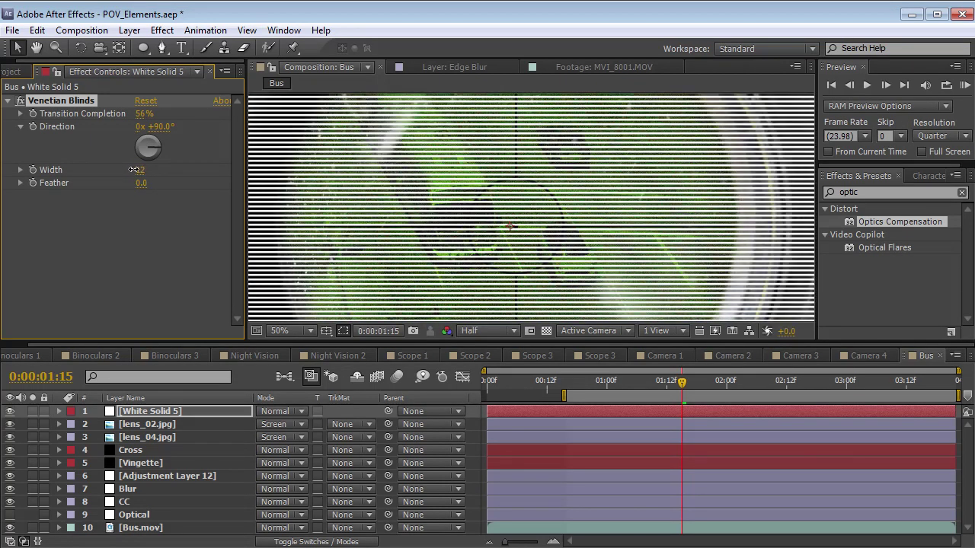
left_click_drag(141, 114, 150, 113)
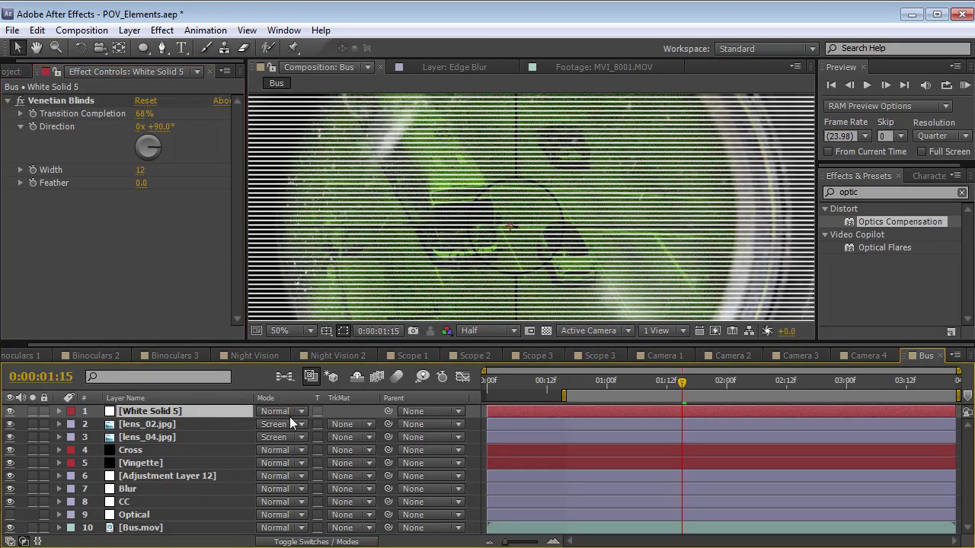
Set the scan-line solid to Overlay, move it below Vignette, and check the scan lines
left_click(286, 412)
left_click(342, 497)
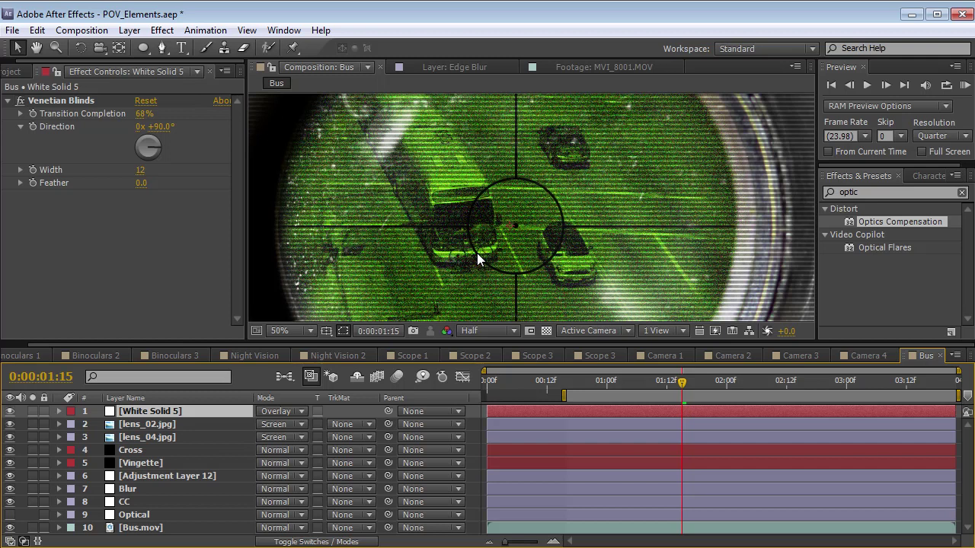
left_click_drag(153, 413, 152, 465)
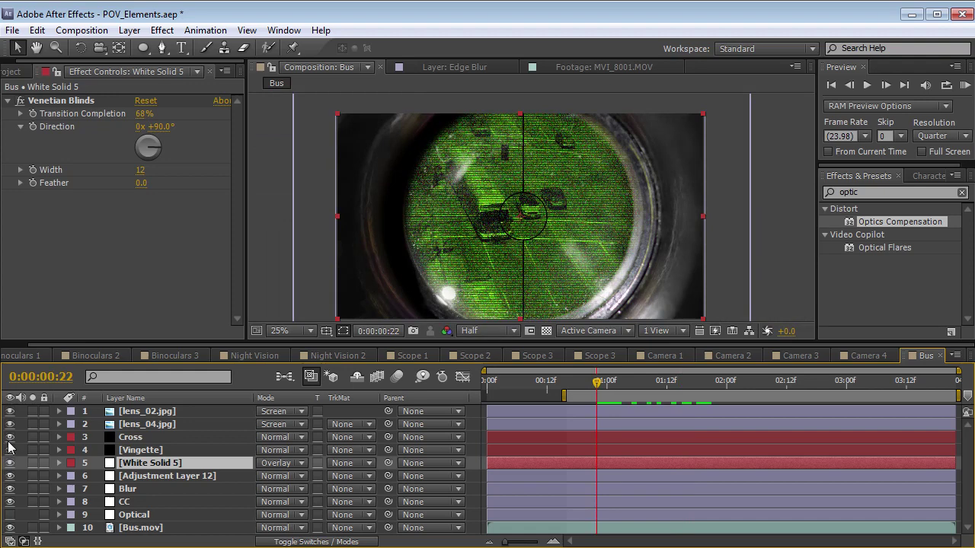
left_click(9, 439)
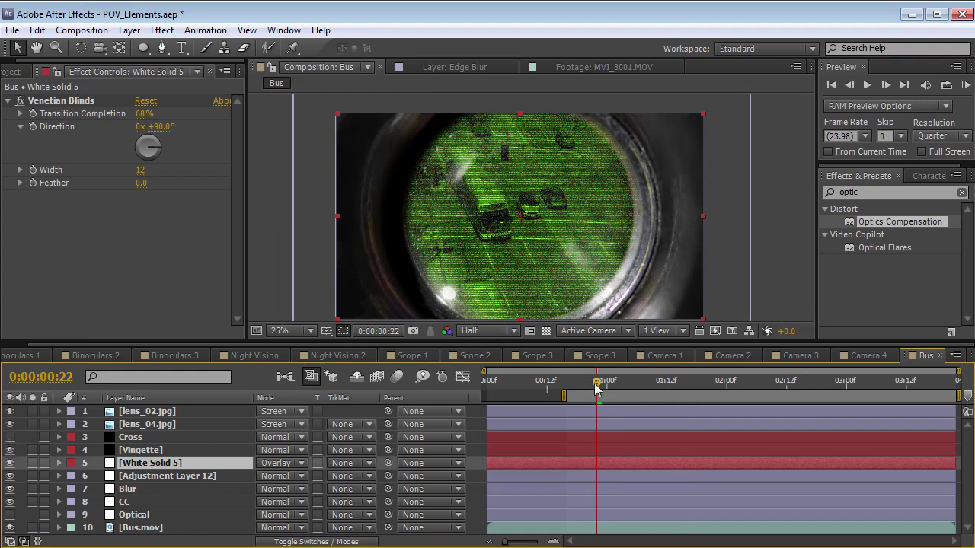
left_click_drag(596, 388, 731, 385)
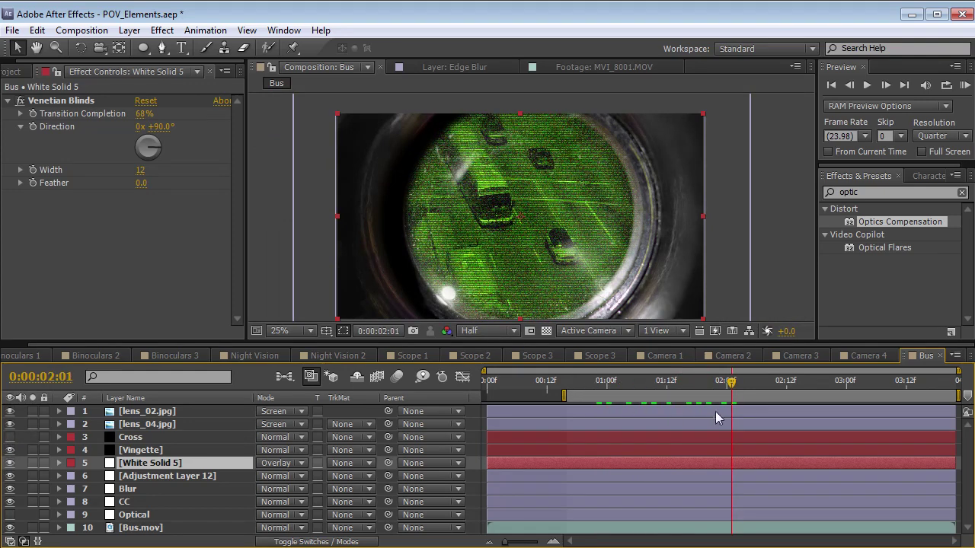
key("period")
left_click(598, 385)
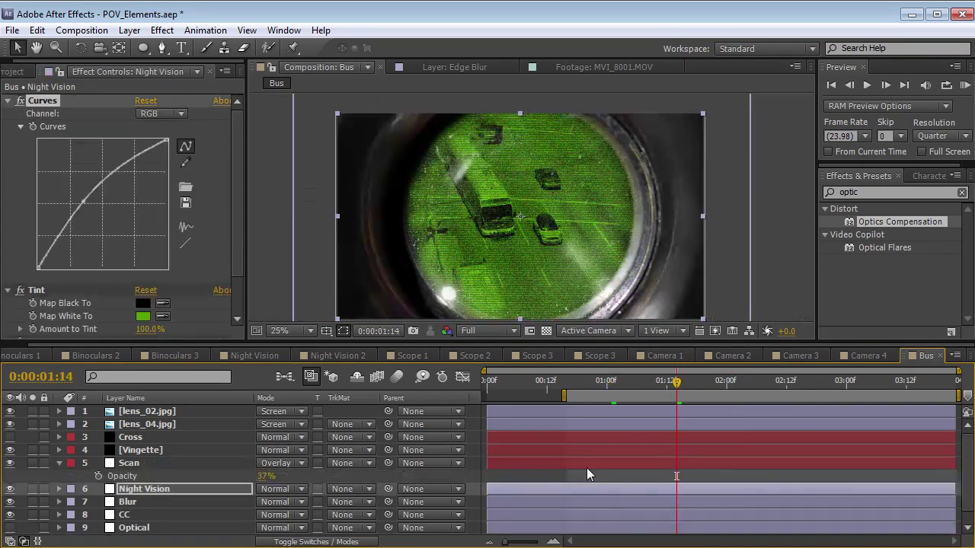
left_click(60, 463)
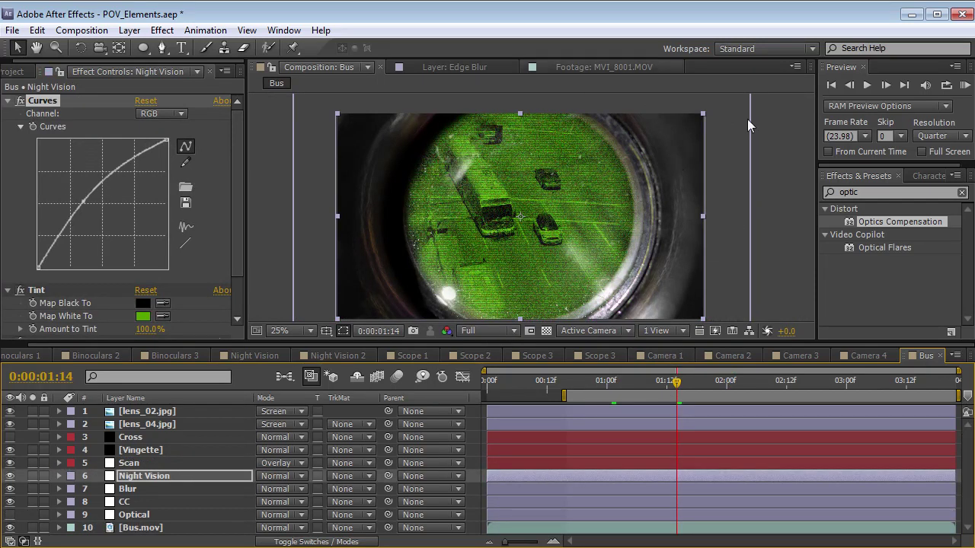
Apply Curves to lens_04.jpg and pull the master curve down to darken it
left_click(125, 425)
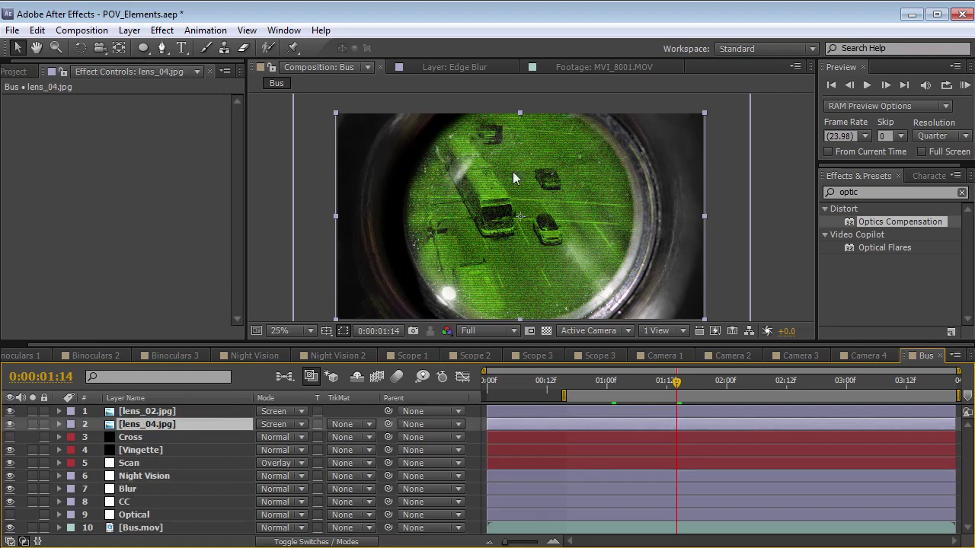
left_click(162, 31)
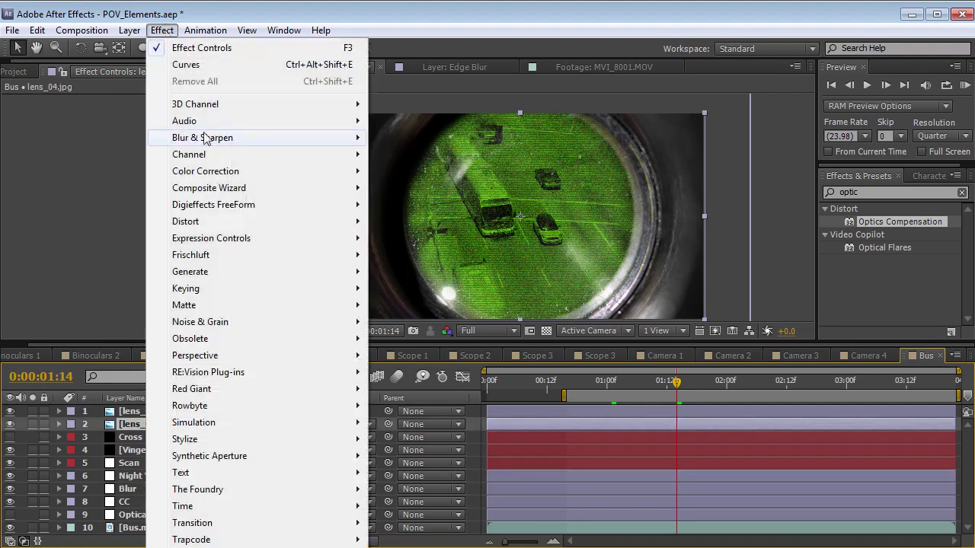
mouse_move(207, 172)
left_click(404, 440)
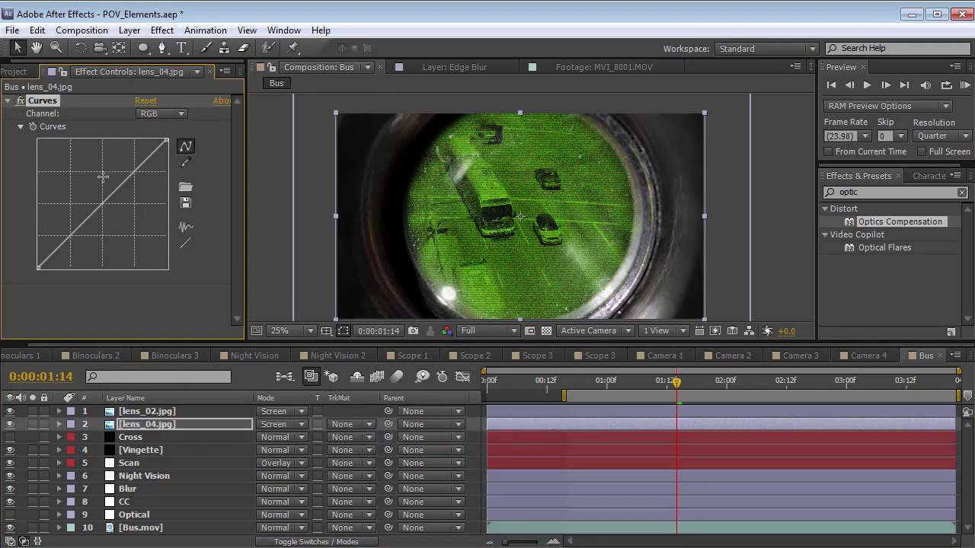
left_click_drag(118, 169, 101, 219)
Pull down the Red channel curve, then switch Curves to the Blue channel
left_click(156, 114)
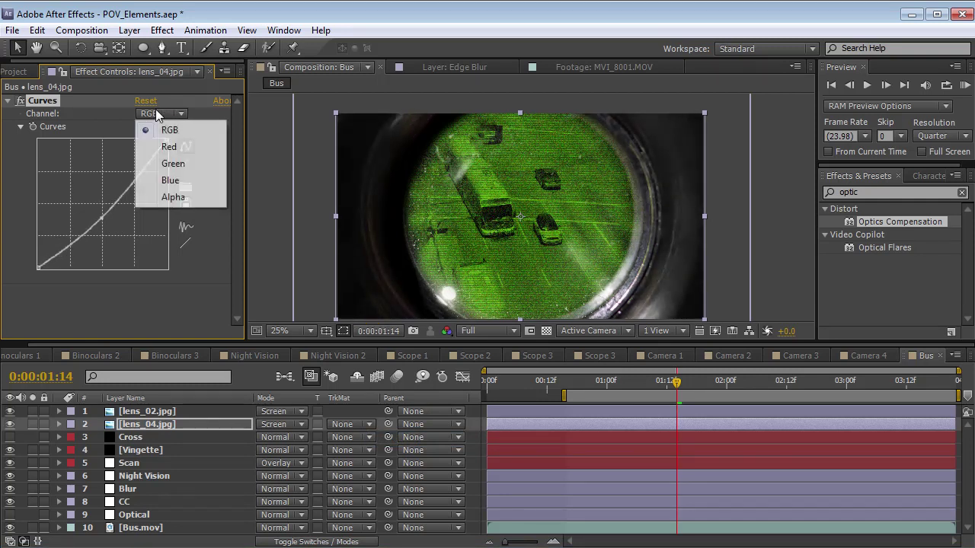
left_click(167, 148)
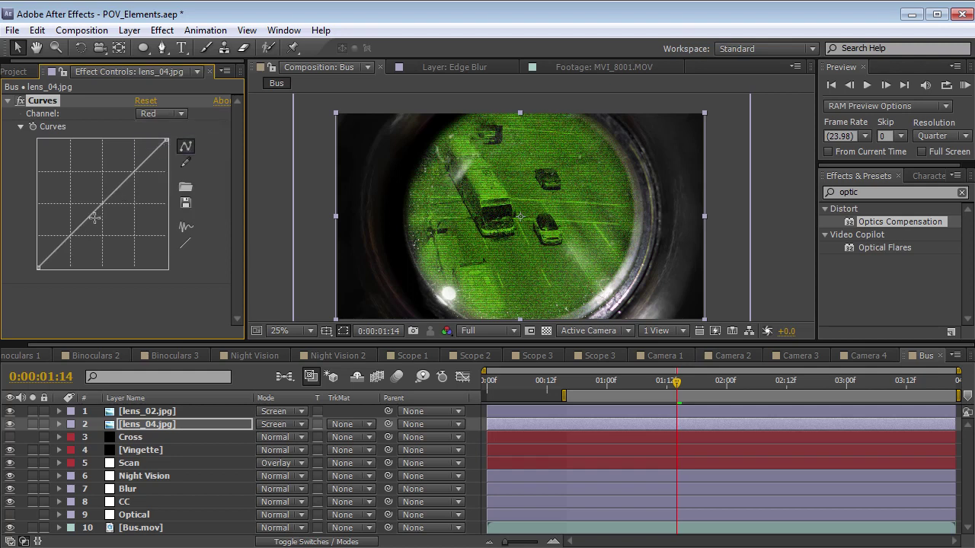
left_click_drag(95, 217, 116, 218)
left_click(161, 113)
left_click(179, 184)
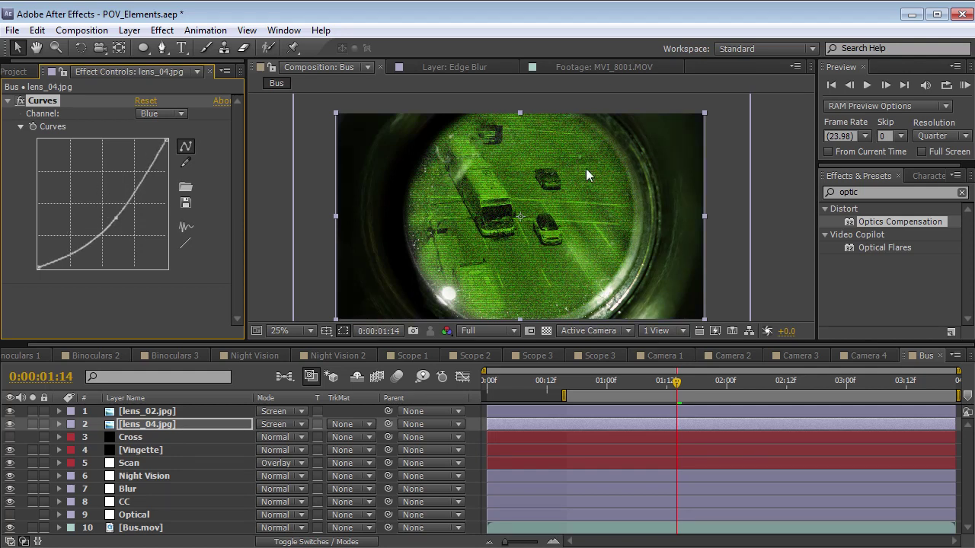
Review the colour-corrected lens later in the clip and play the footage
left_click_drag(677, 382, 777, 389)
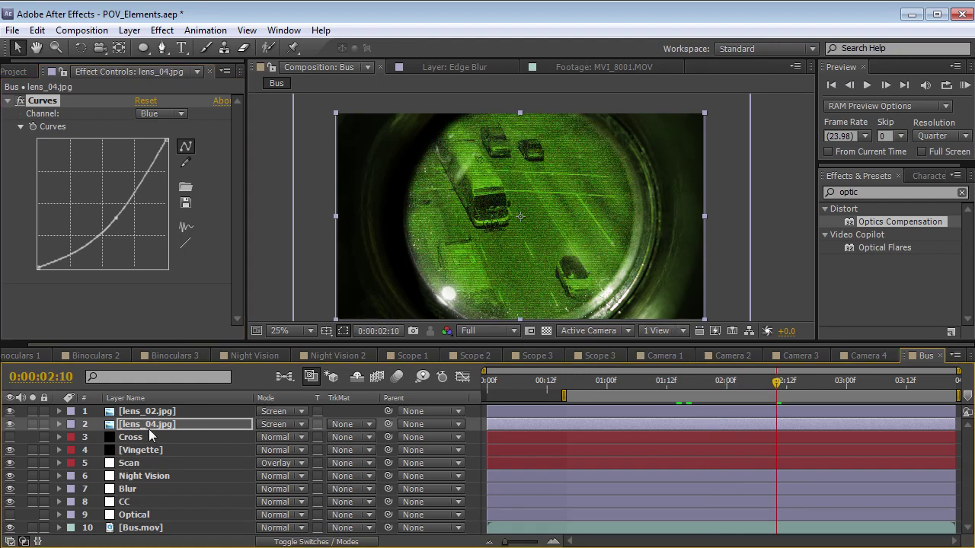
left_click(131, 280)
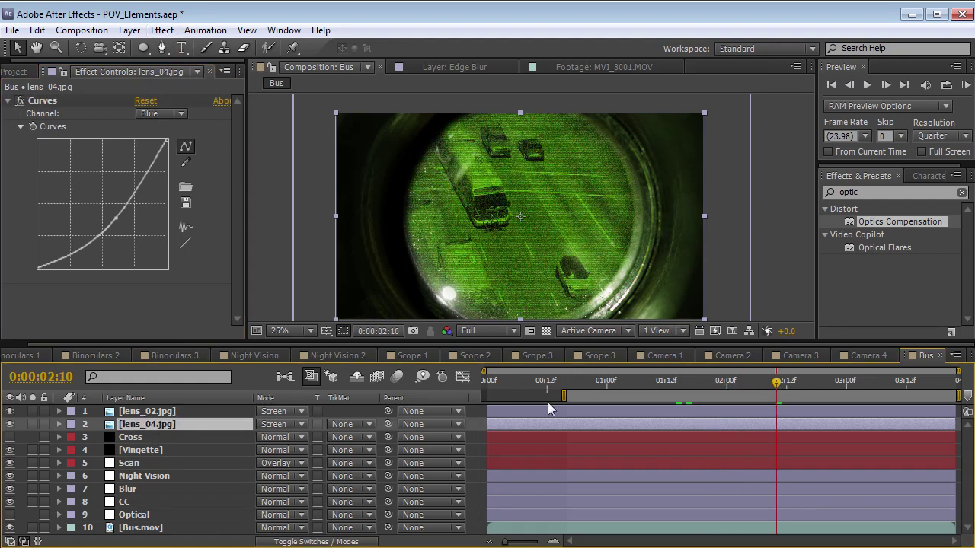
left_click(637, 383)
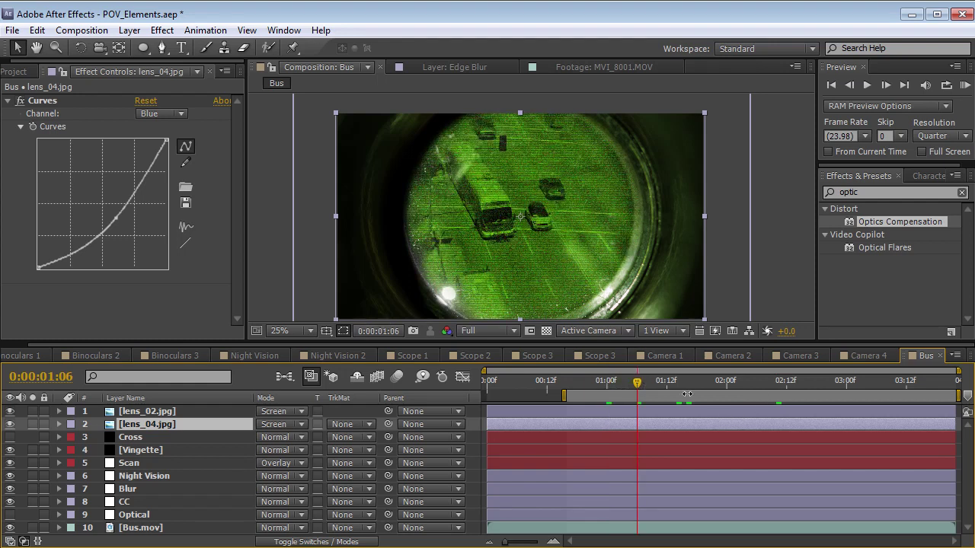
key("space")
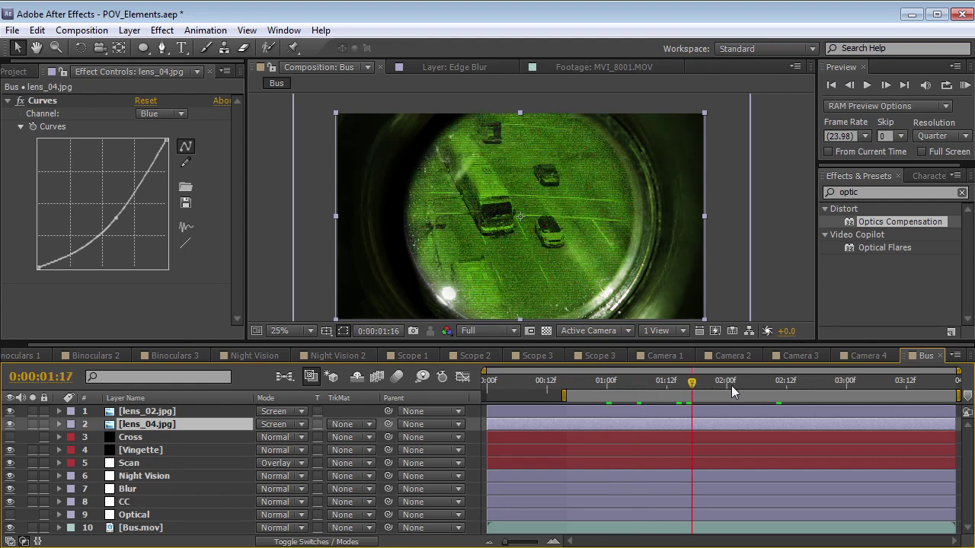
Show the Cross layer and change its solid colour to lime green A2FF5E
left_click(10, 437)
left_click(136, 437)
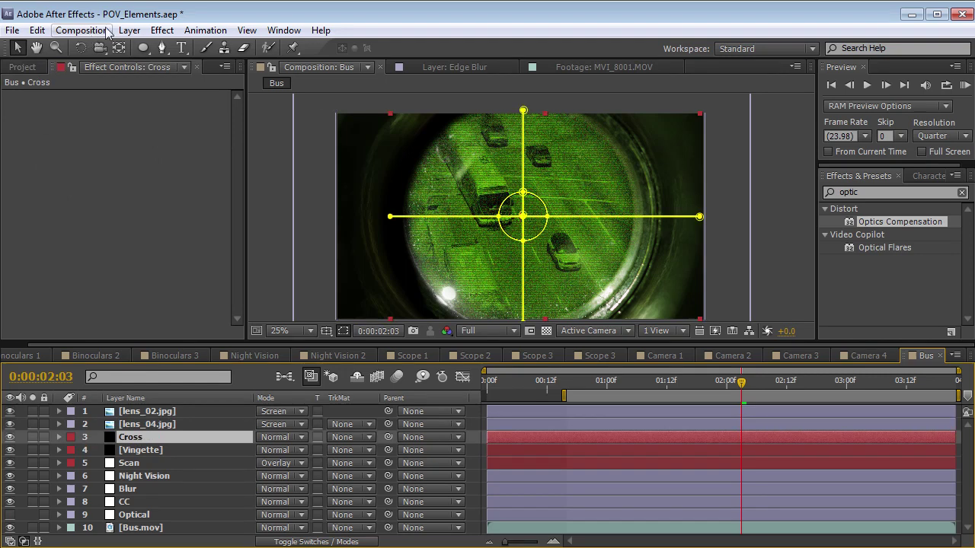
left_click(81, 29)
left_click(163, 66)
left_click(253, 369)
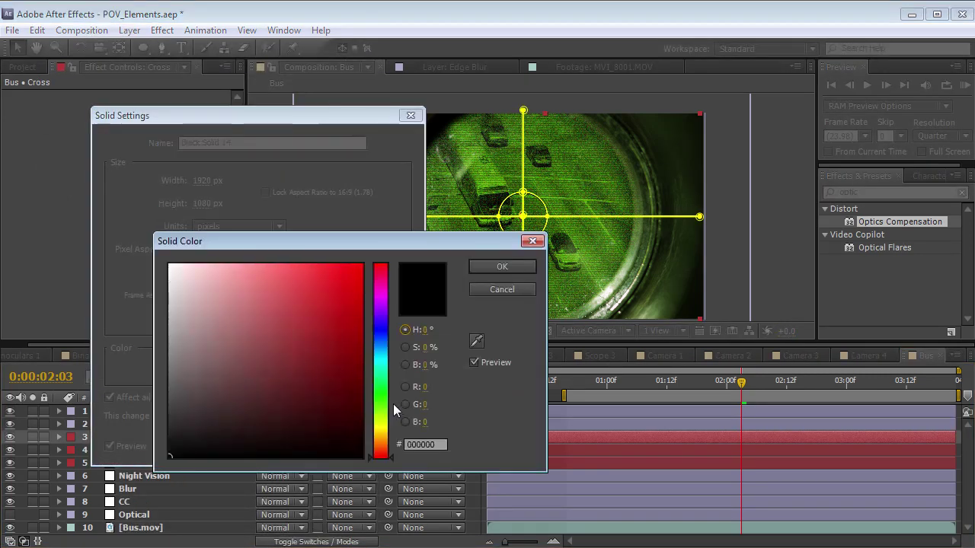
left_click(389, 405)
left_click(257, 307)
left_click_drag(257, 306, 290, 249)
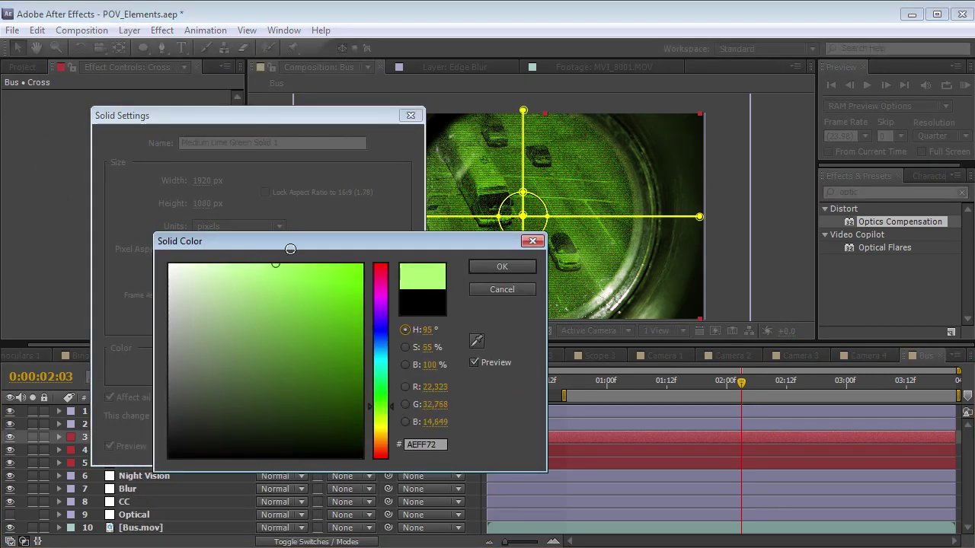
left_click(502, 266)
left_click(310, 445)
Hide the mask outlines and set the Cross layer's blend mode to Add
key("ctrl+shift+h")
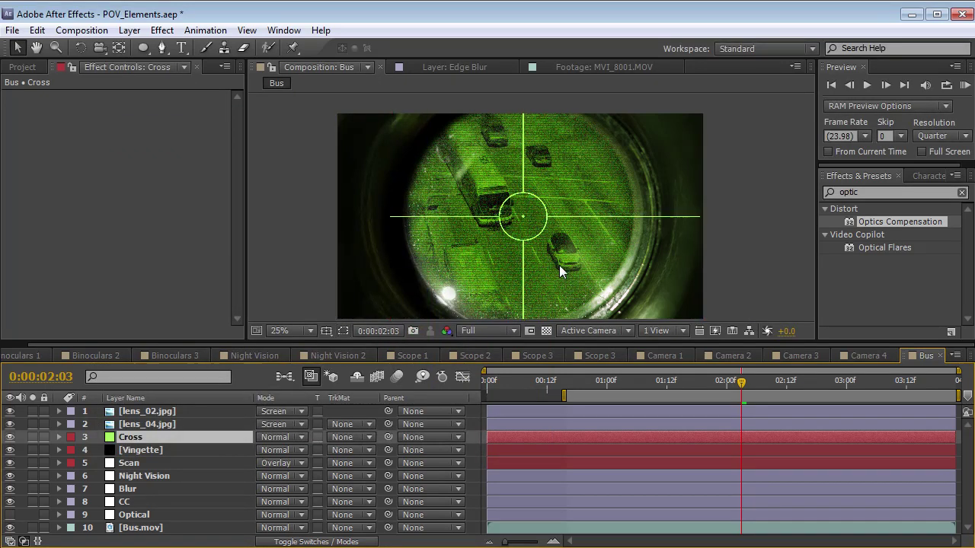
left_click(262, 438)
left_click(339, 373)
left_click(584, 293)
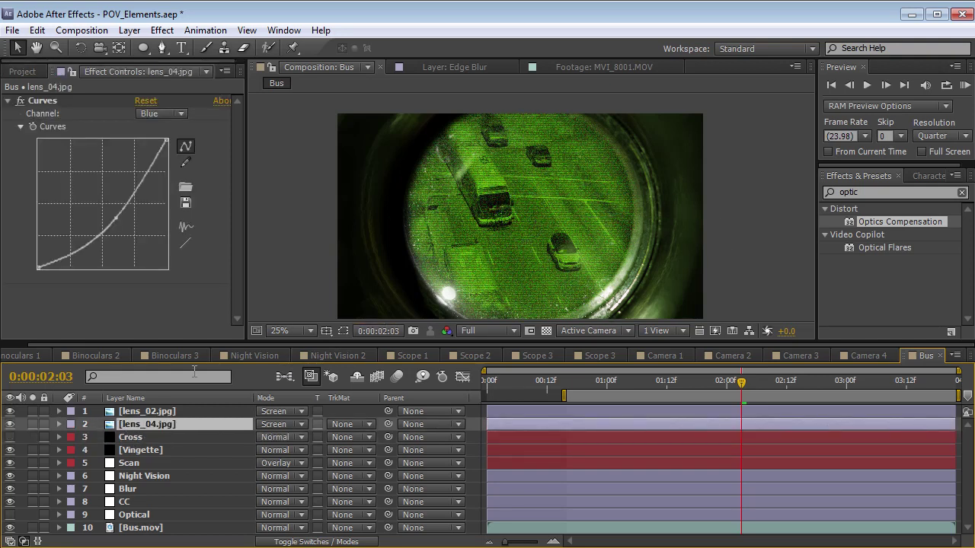
left_click(307, 355)
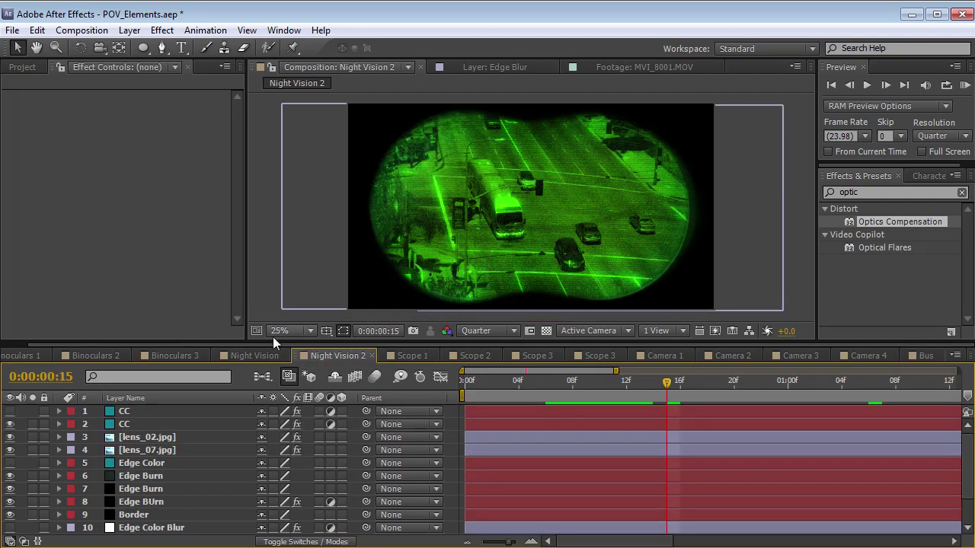
left_click(256, 355)
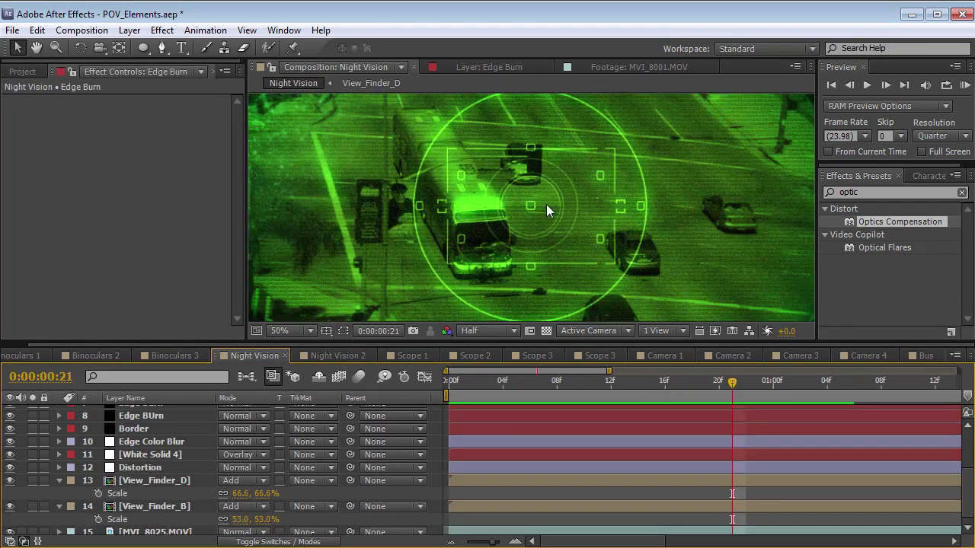
left_click_drag(586, 386, 719, 386)
left_click_drag(466, 381, 691, 386)
left_click(493, 136)
left_click(127, 466)
left_click(140, 476)
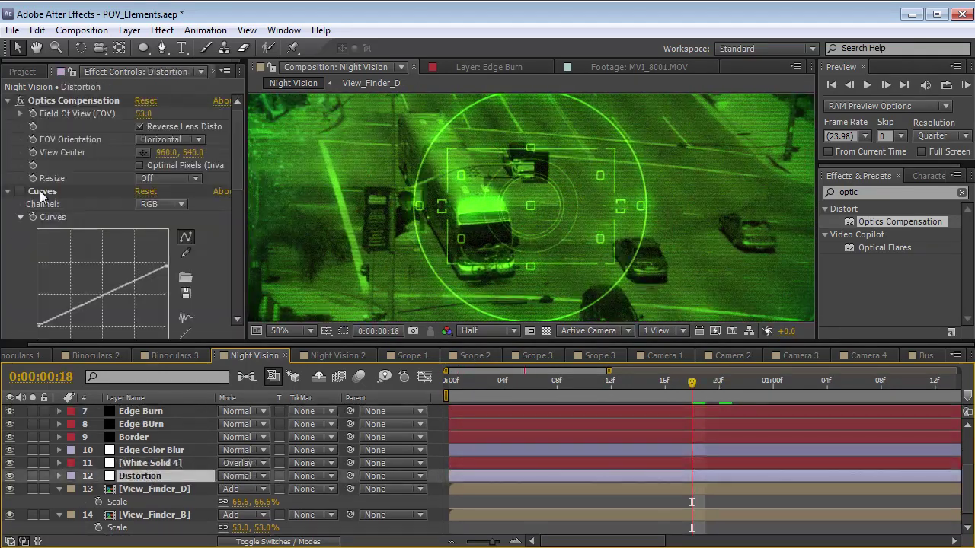
scroll(90, 259, "down", 10)
left_click(20, 120)
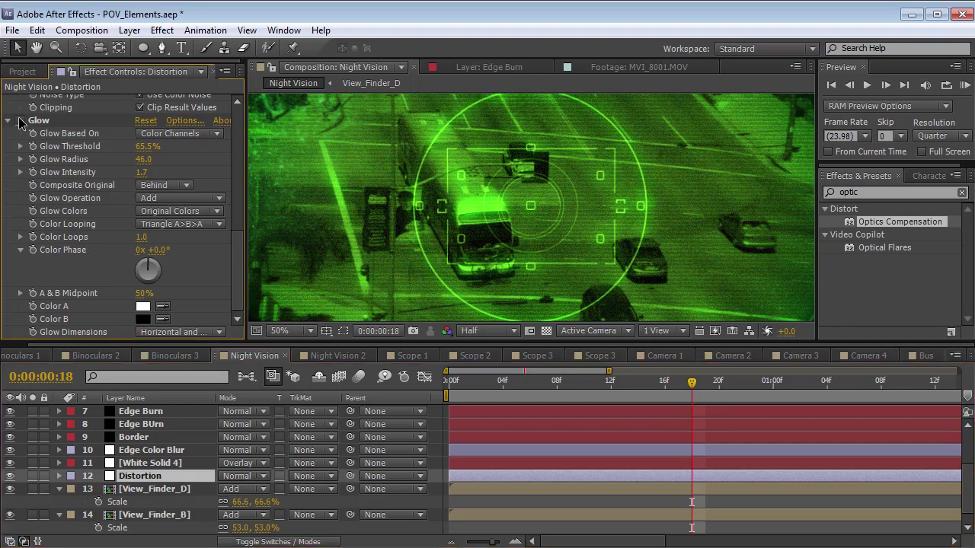
left_click(19, 121)
scroll(509, 194, "down", 2)
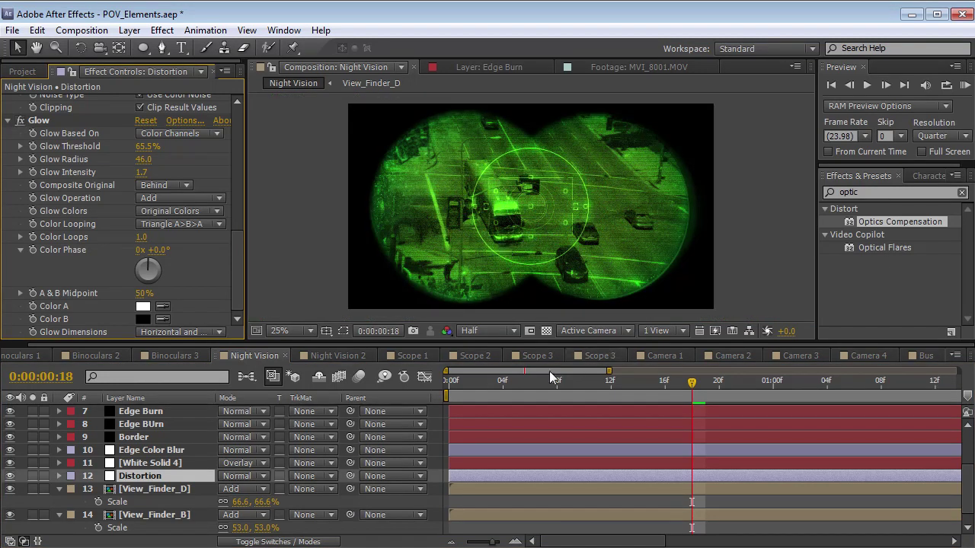
left_click_drag(549, 373, 666, 384)
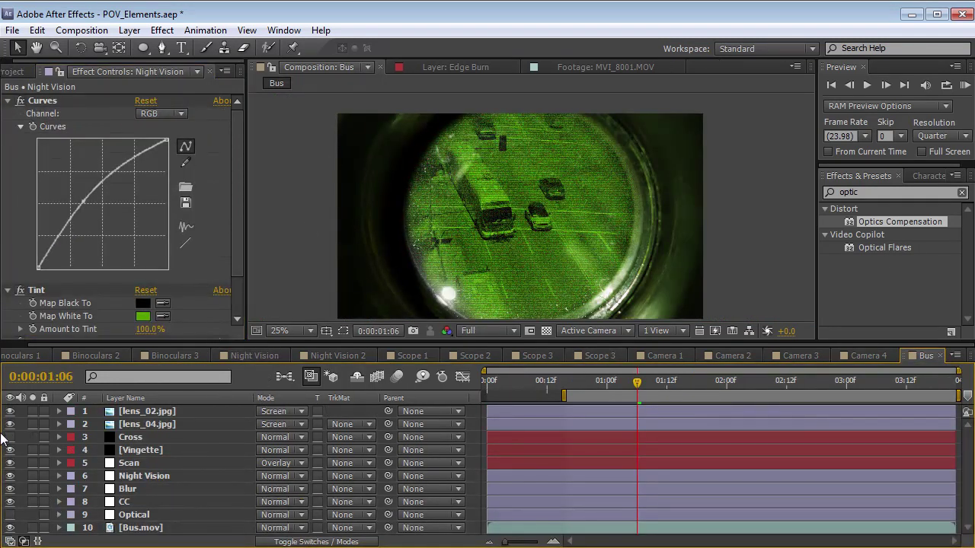
Hide the lens_02.jpg flare overlay and preview later frames of the Bus comp
left_click(176, 411)
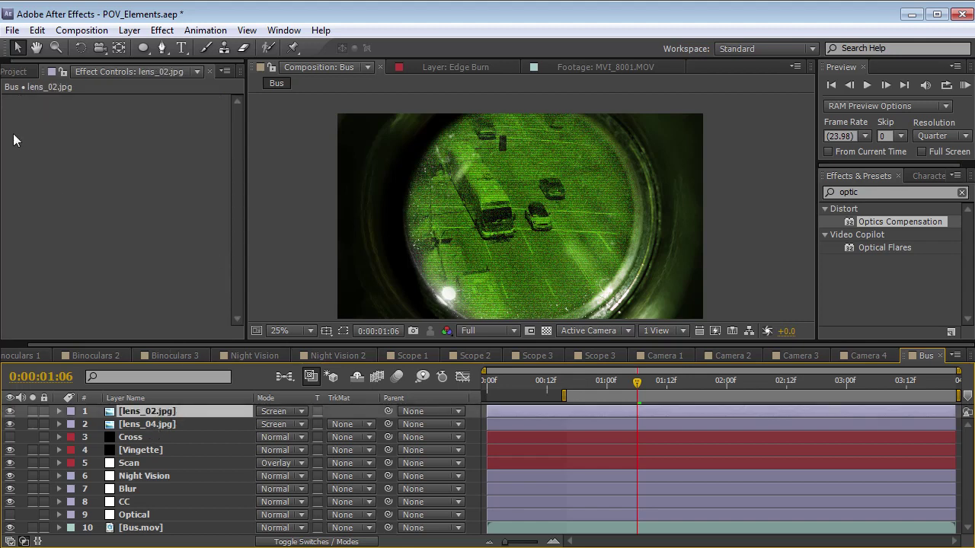
left_click(10, 411)
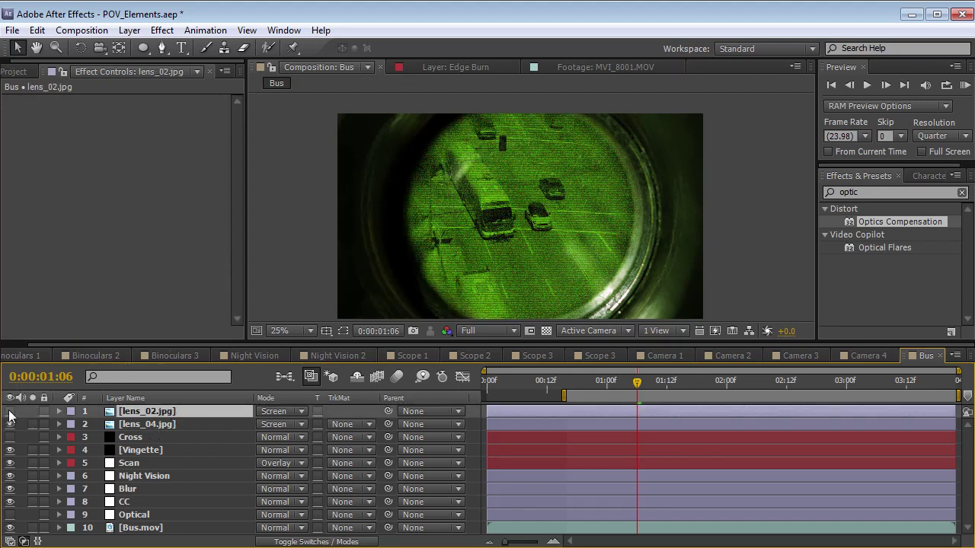
left_click_drag(637, 382, 738, 388)
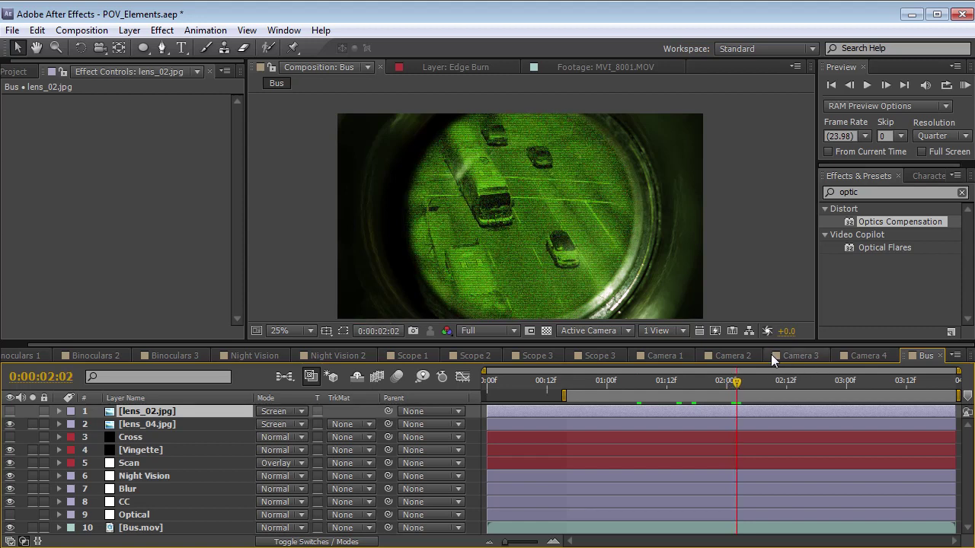
Inspect the lens image files in the Project panel, then collapse the Lens Images folder
left_click(15, 71)
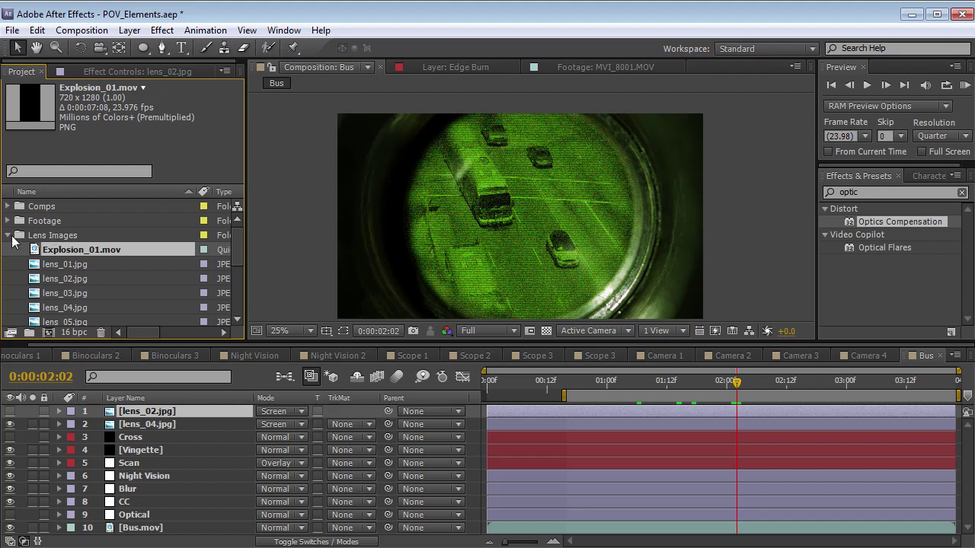
left_click(52, 263)
left_click(59, 278)
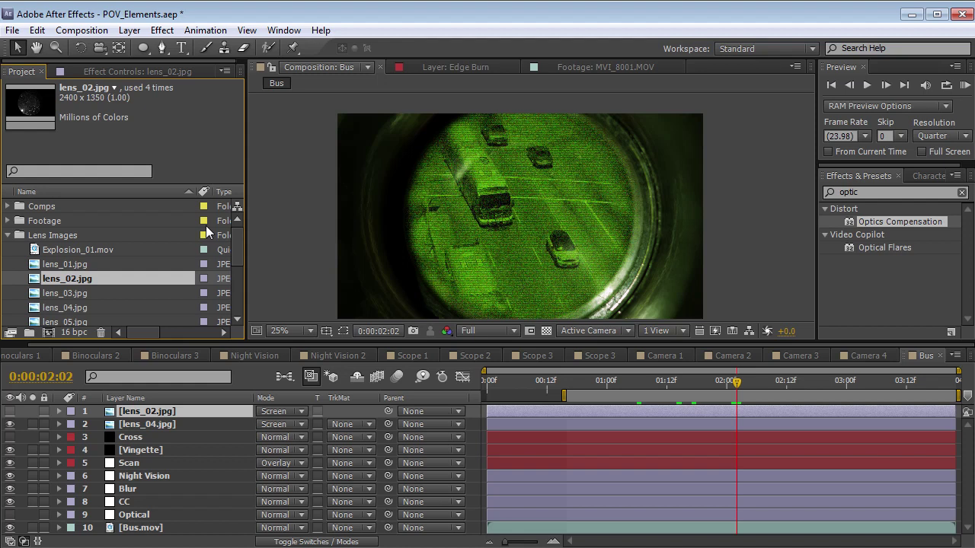
left_click(9, 236)
Open the View_Finder_A, B, C and D comps in turn, ending at 0:00:02:13
left_click(8, 293)
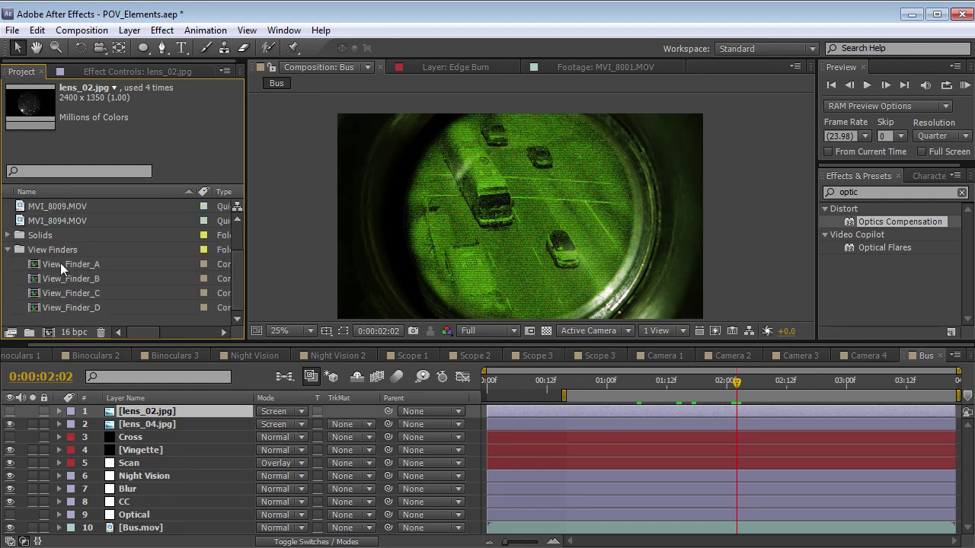
left_click(67, 265)
double_click(69, 263)
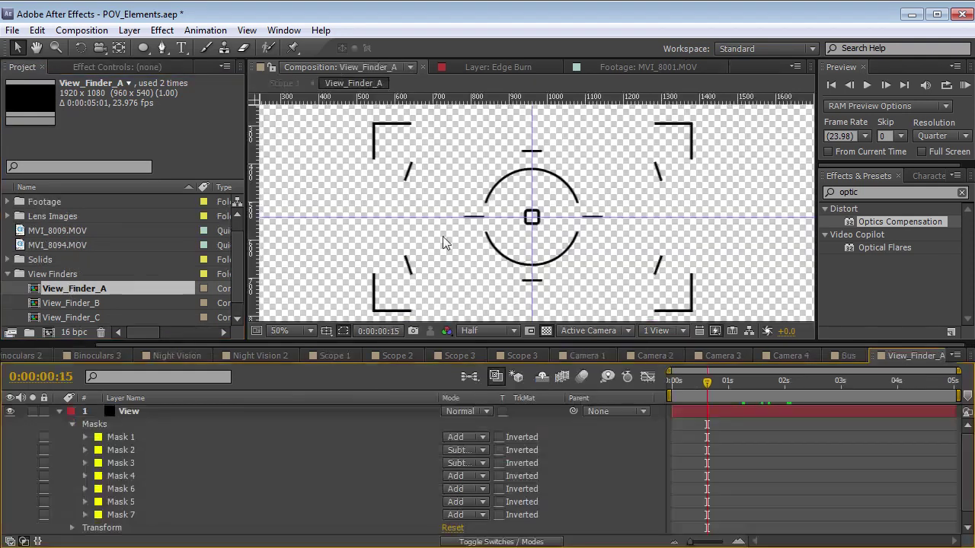
key("period")
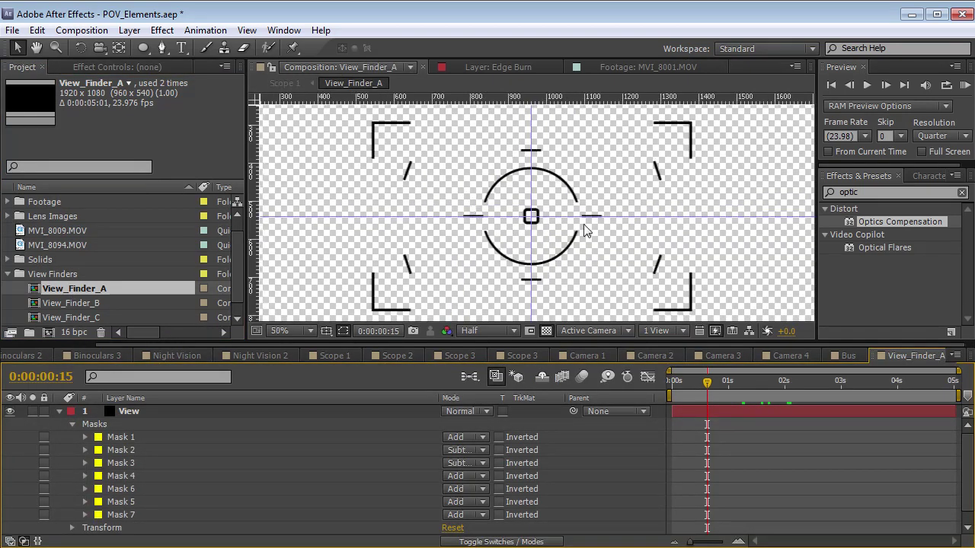
double_click(59, 302)
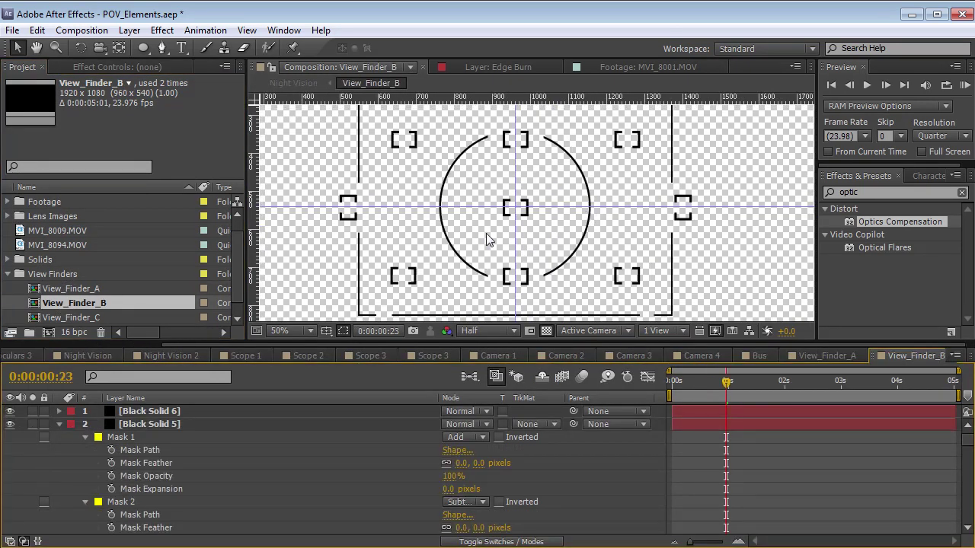
scroll(76, 289, "down", 1)
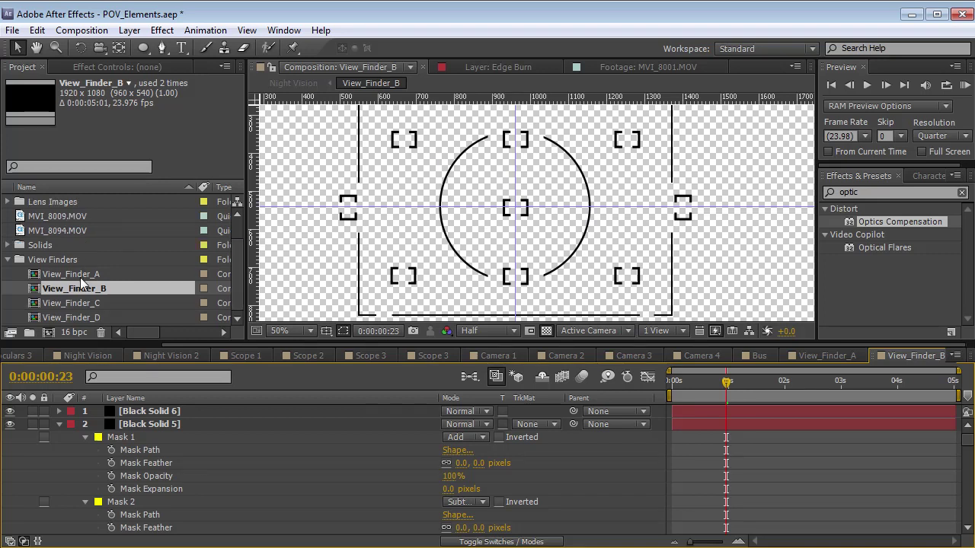
left_click(67, 303)
double_click(67, 303)
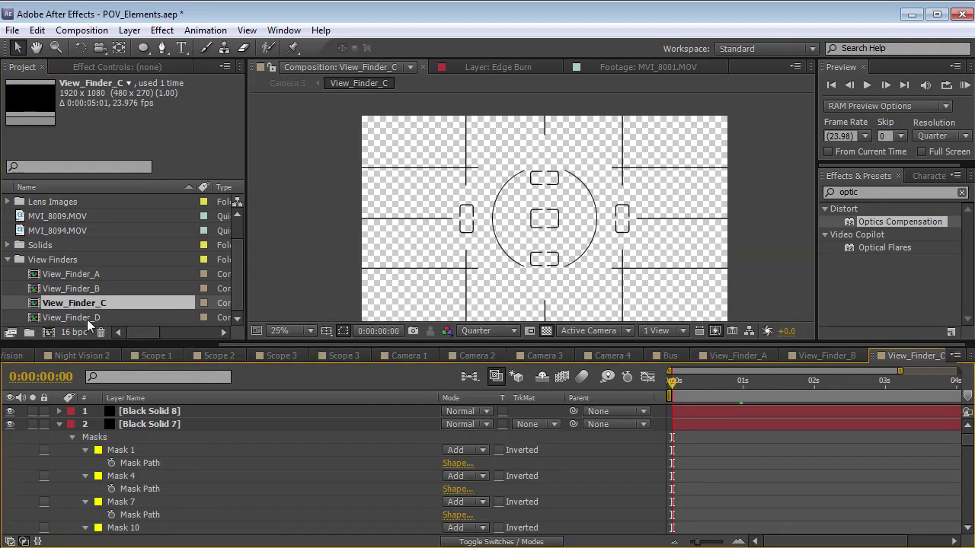
double_click(76, 319)
scroll(535, 214, "down", 2)
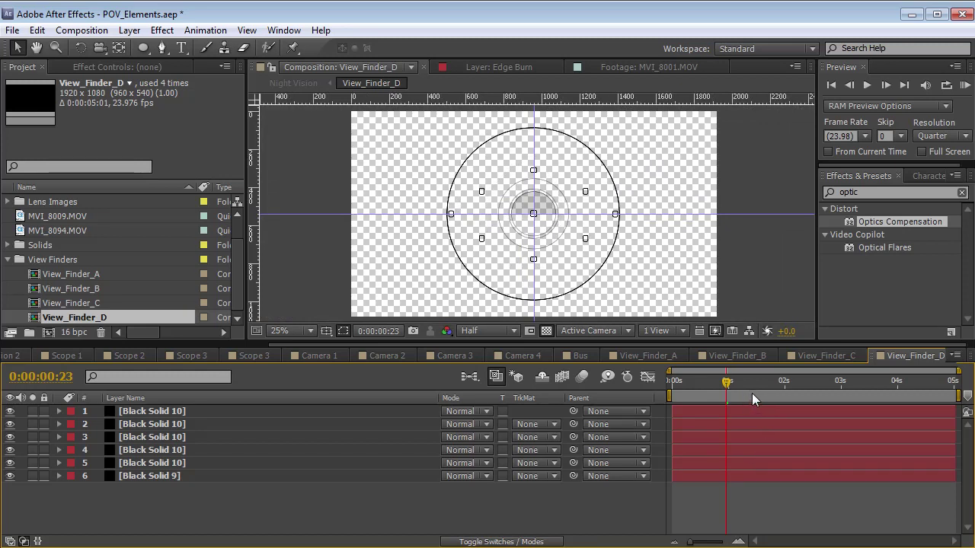
left_click_drag(752, 393, 816, 396)
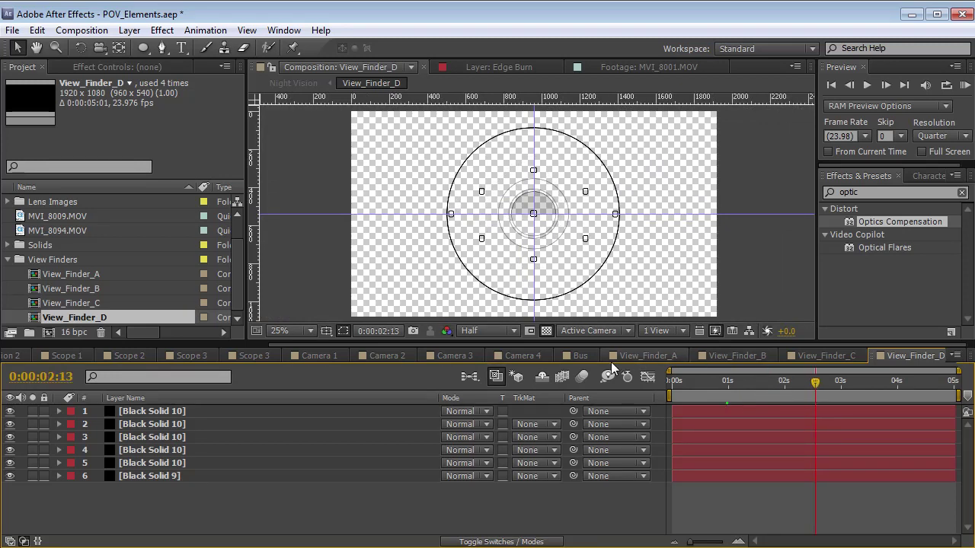
left_click(522, 355)
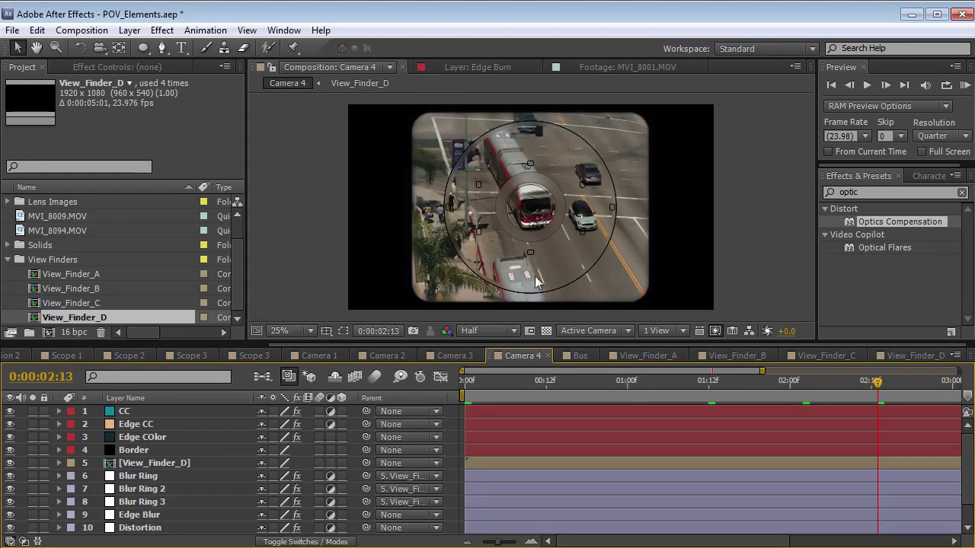
key("period")
key("period")
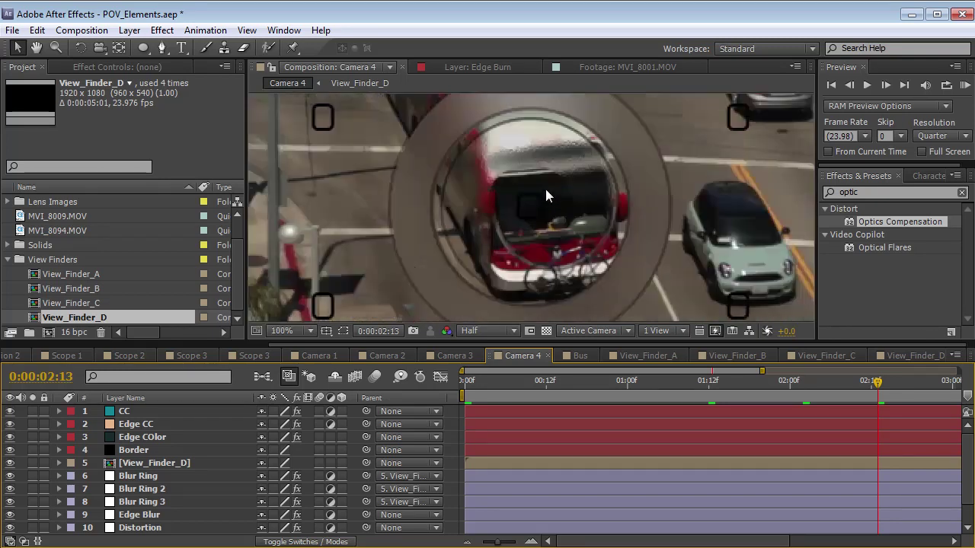
key("comma")
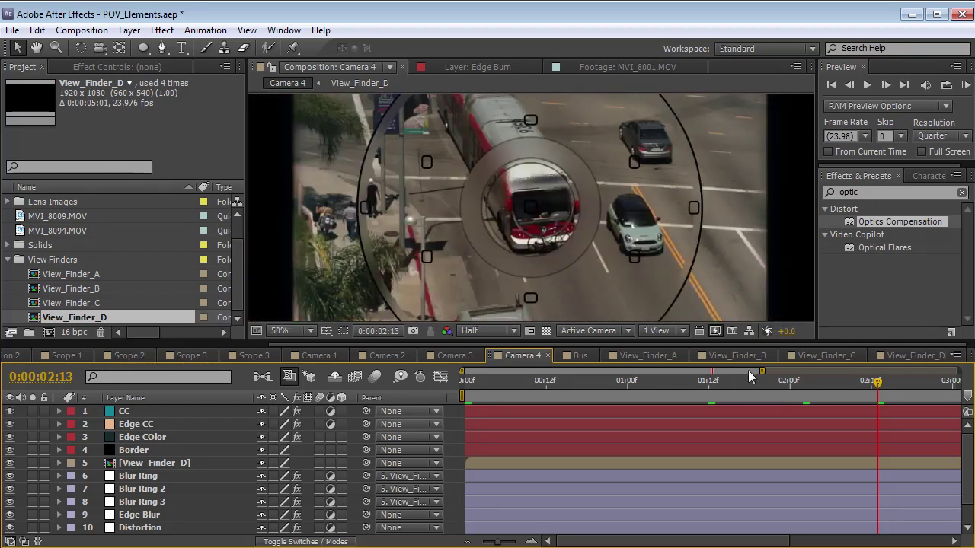
left_click_drag(748, 380, 593, 380)
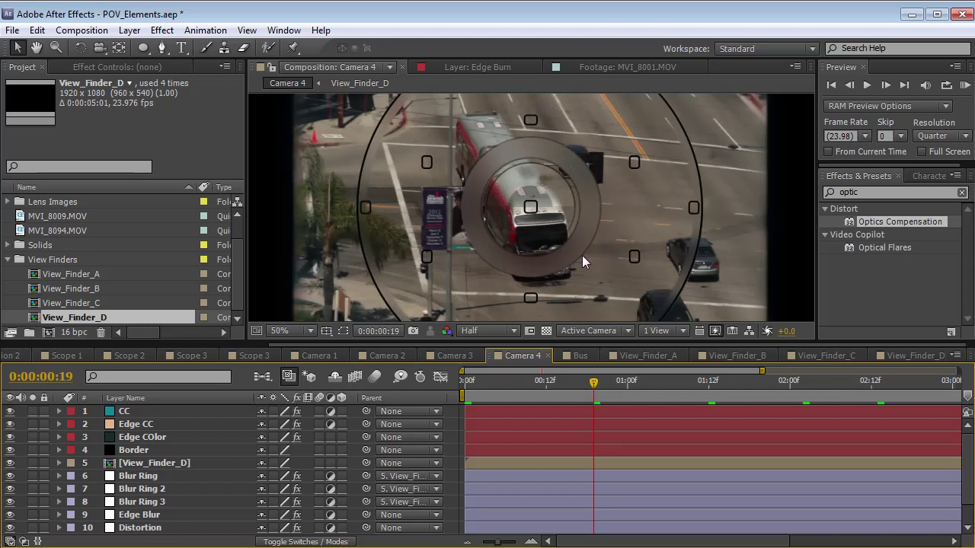
key("Page_Down")
key("Page_Down")
key("Page_Down")
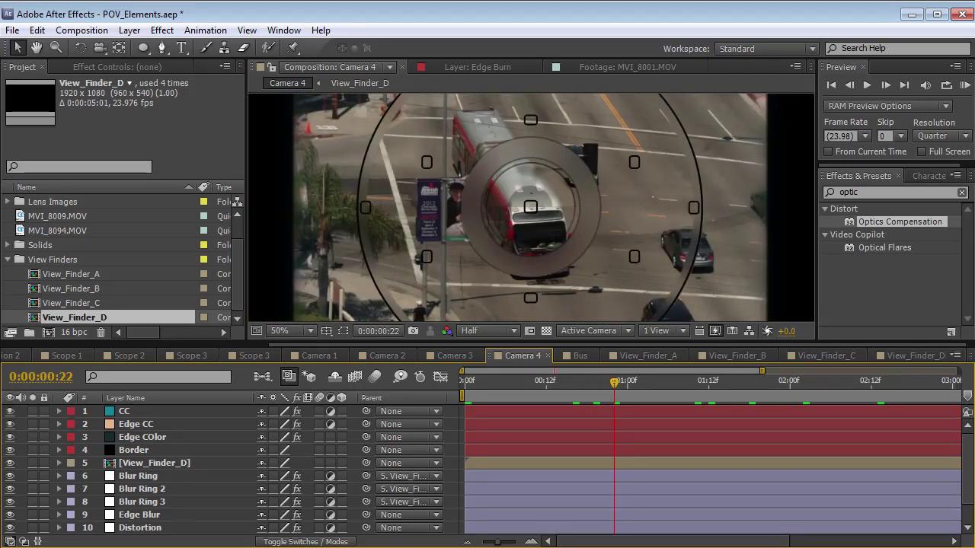
Browse the microprism camera image results in Firefox, then return to After Effects
key("alt+Tab")
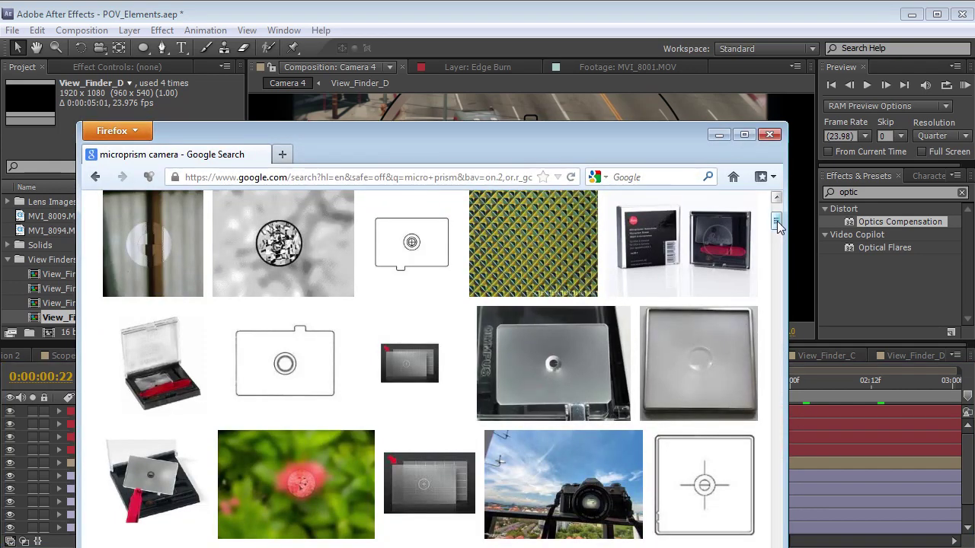
left_click_drag(777, 223, 777, 274)
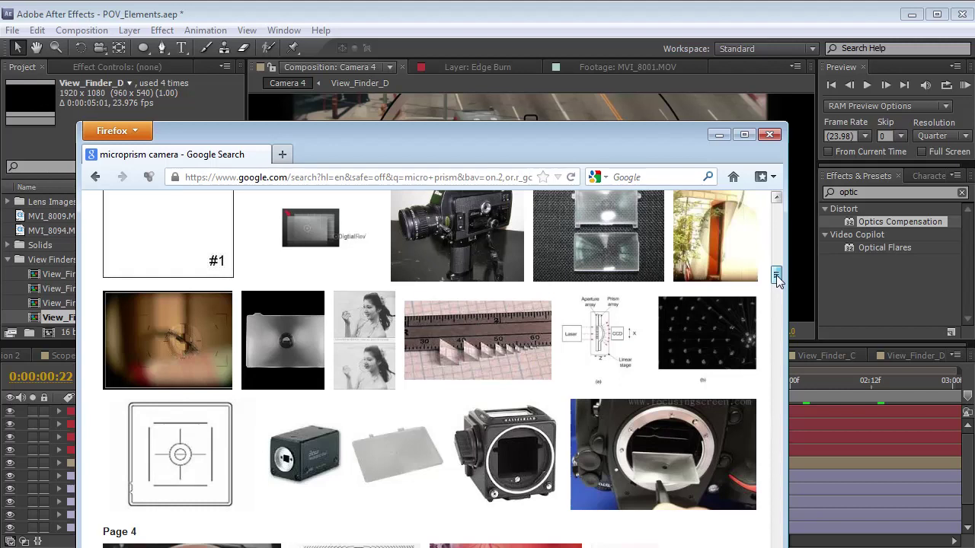
mouse_move(176, 340)
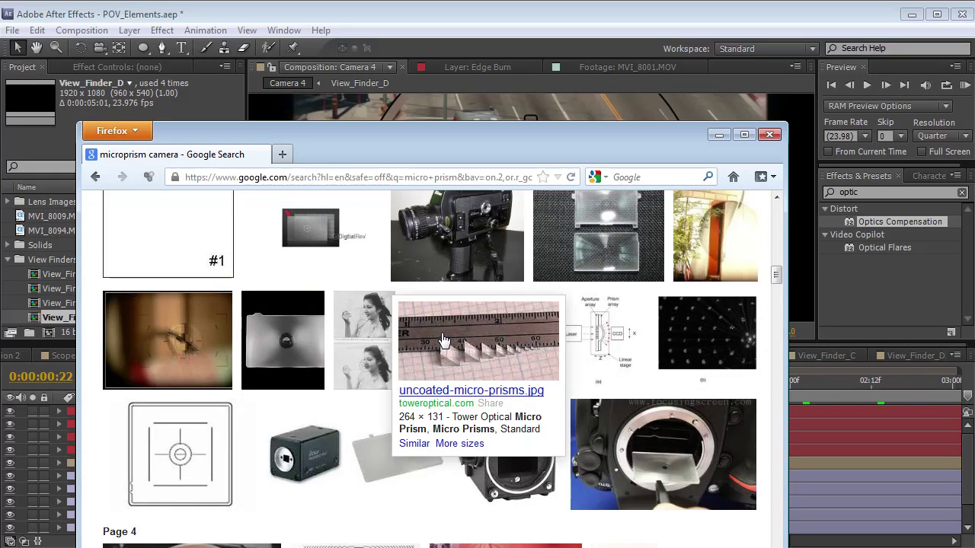
scroll(769, 303, "up", 1)
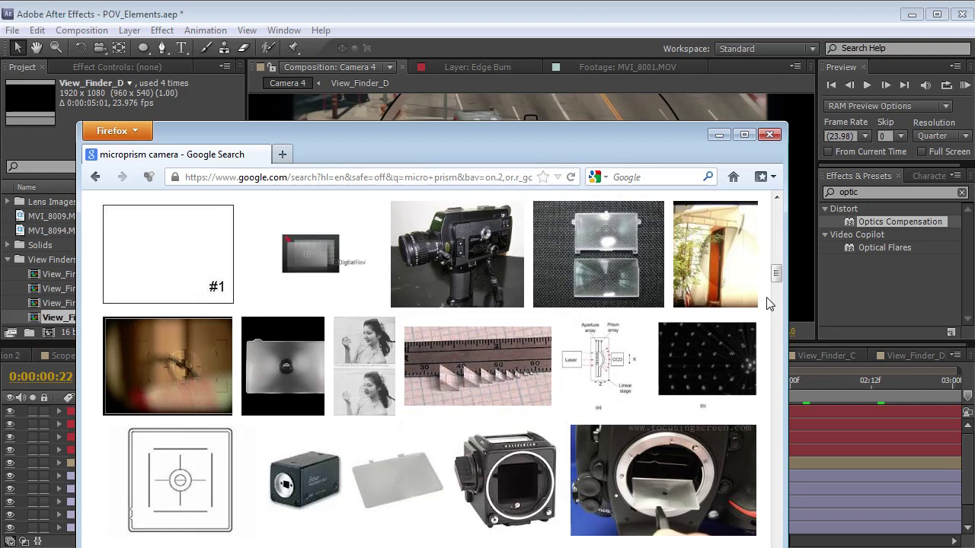
left_click_drag(776, 274, 776, 199)
mouse_move(366, 373)
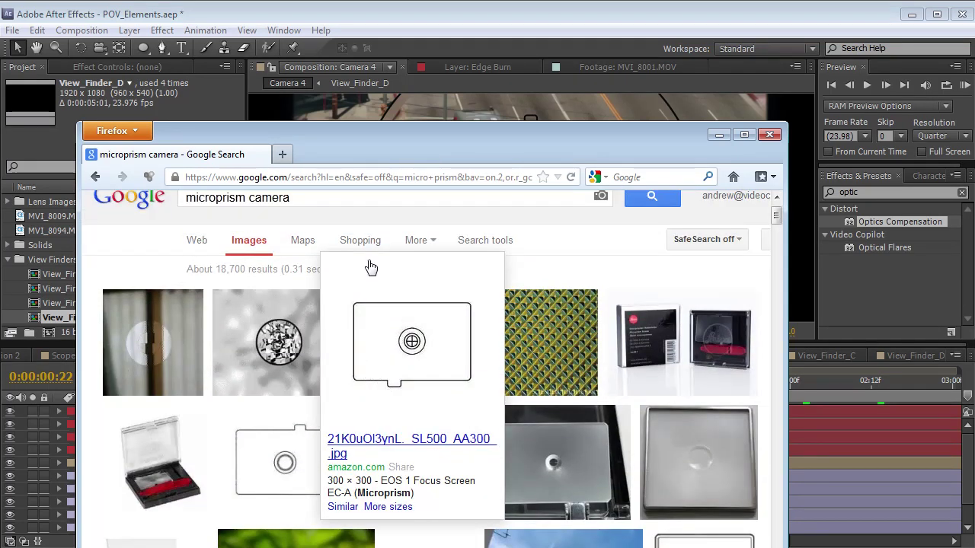
left_click(395, 14)
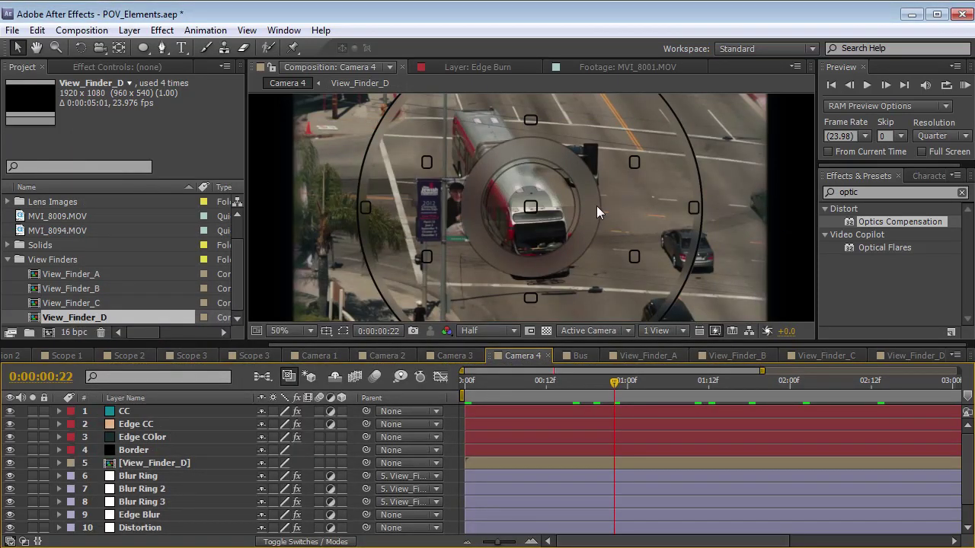
Hide the three Blur Ring layers and add an adjustment layer below View_Finder_D
left_click(171, 489)
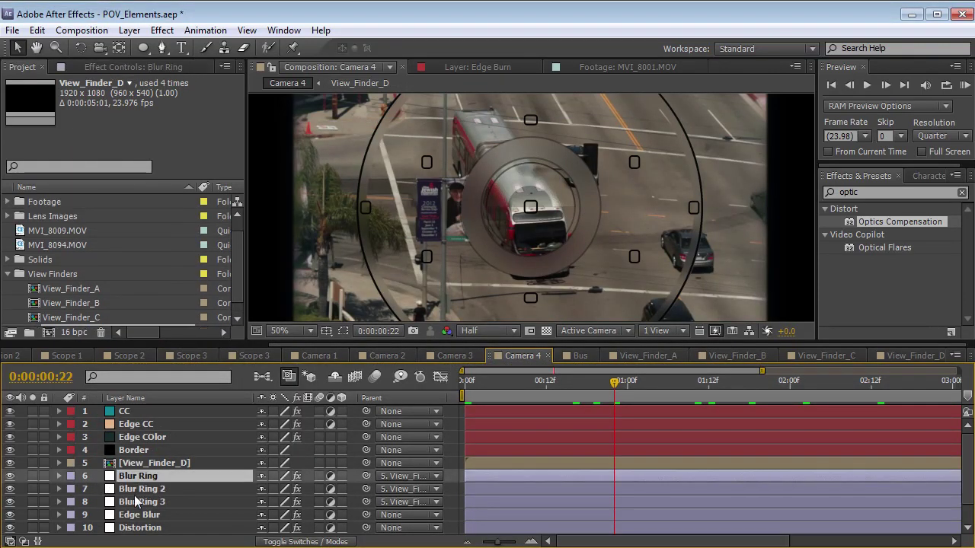
left_click_drag(11, 502, 11, 485)
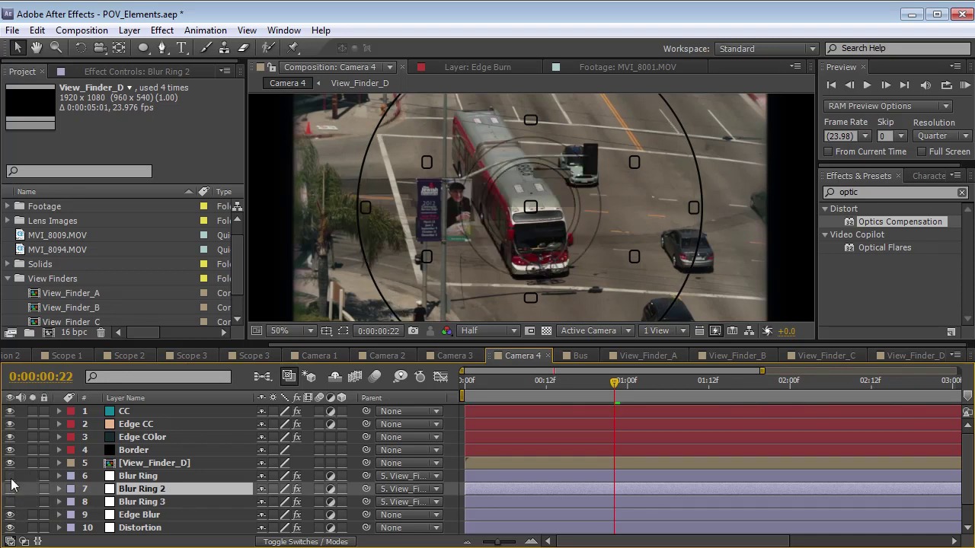
left_click(130, 30)
mouse_move(138, 47)
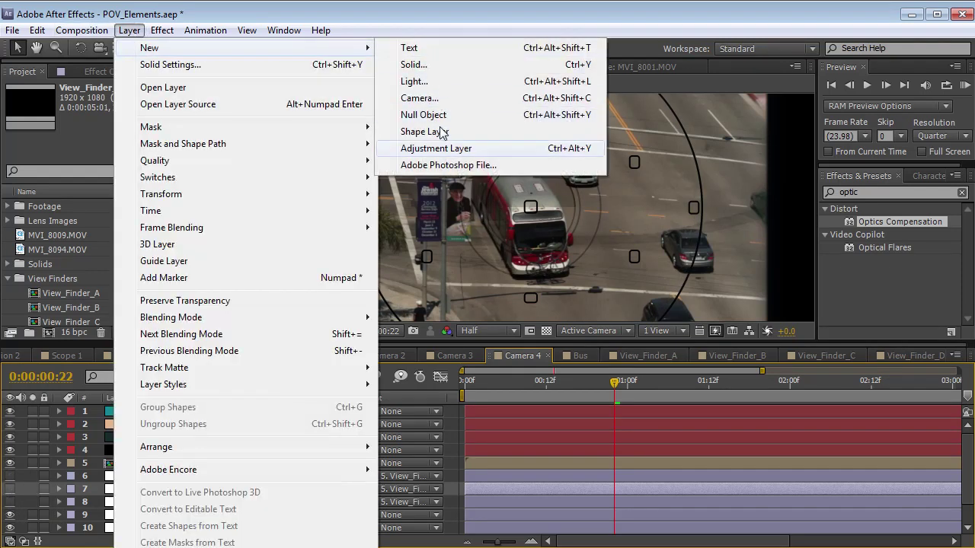
left_click(424, 148)
left_click_drag(149, 411, 148, 479)
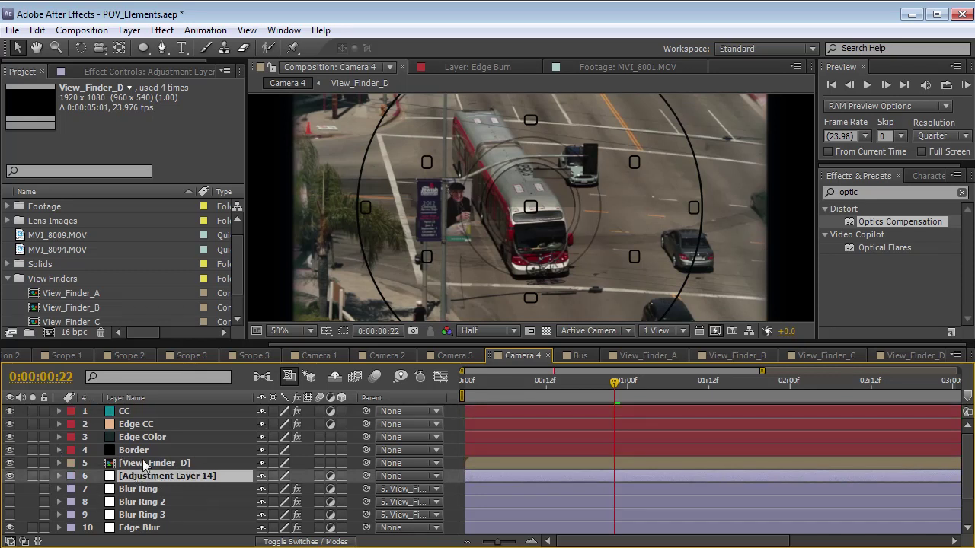
Draw a circular ellipse mask on the adjustment layer centred on the bus
left_click_drag(143, 47, 183, 75)
left_click_drag(529, 207, 572, 252)
key("v")
double_click(572, 210)
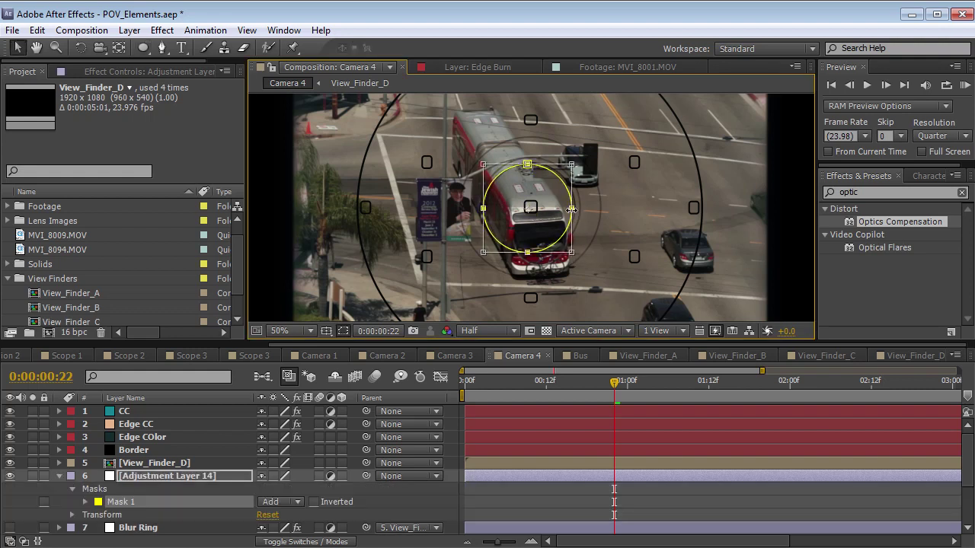
left_click_drag(554, 215, 559, 216)
Apply Fast Blur to Adjustment Layer 14 with Blurriness 30
key("Return")
left_click(161, 30)
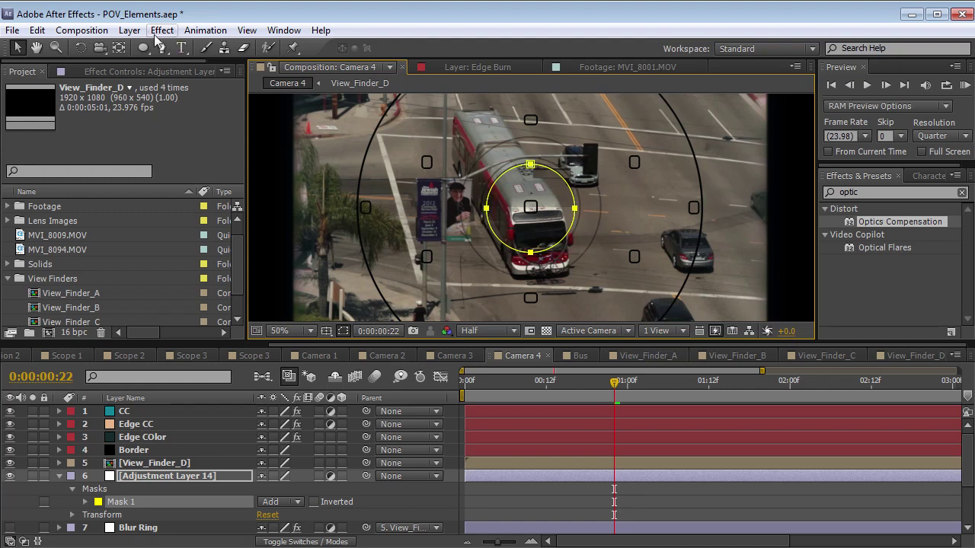
mouse_move(202, 141)
left_click(399, 271)
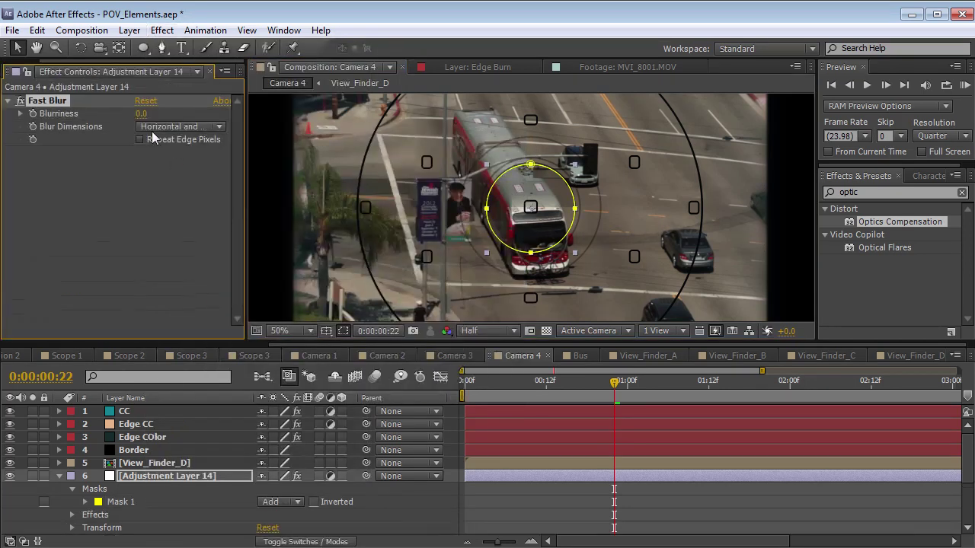
left_click_drag(139, 114, 160, 105)
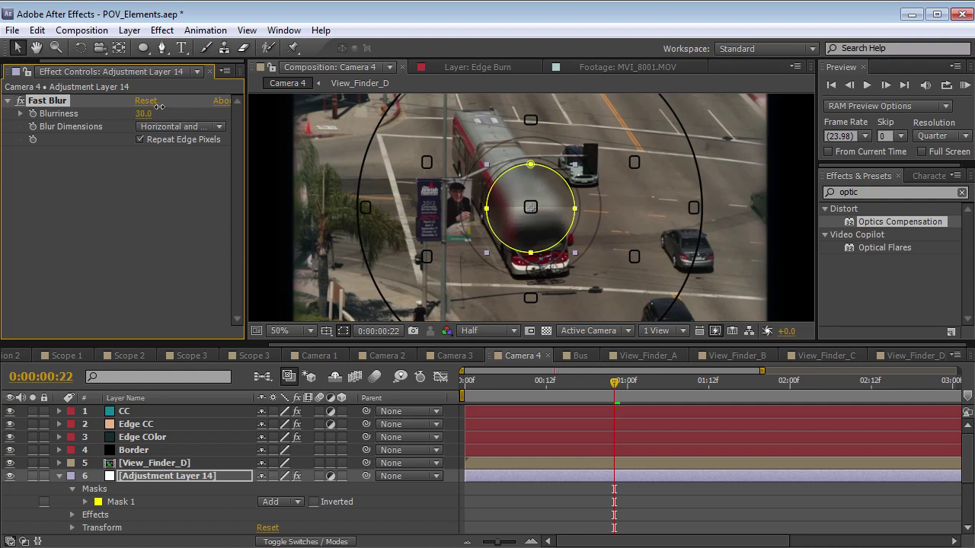
Draw a rectangular Mask 2 over the bus and set it to Subtract
left_click_drag(144, 48, 191, 48)
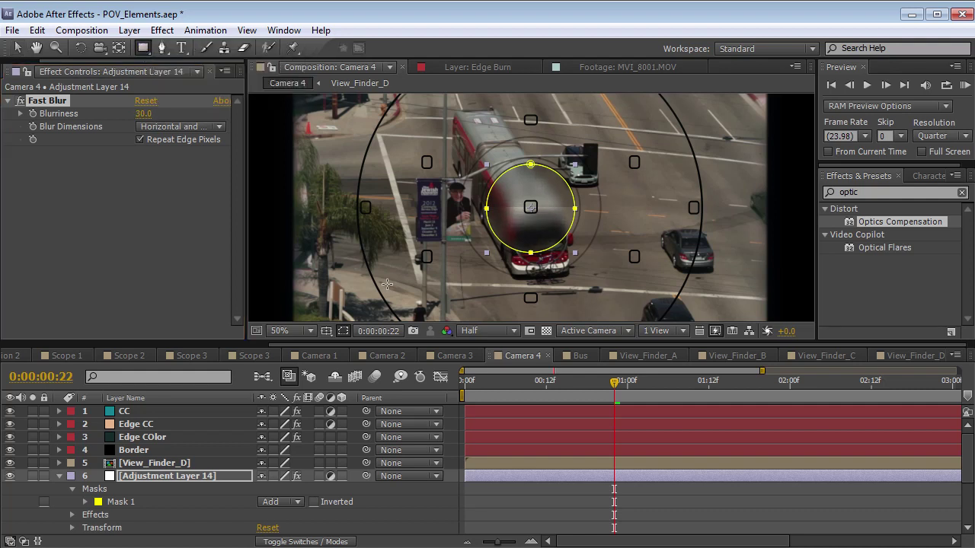
left_click_drag(387, 283, 661, 207)
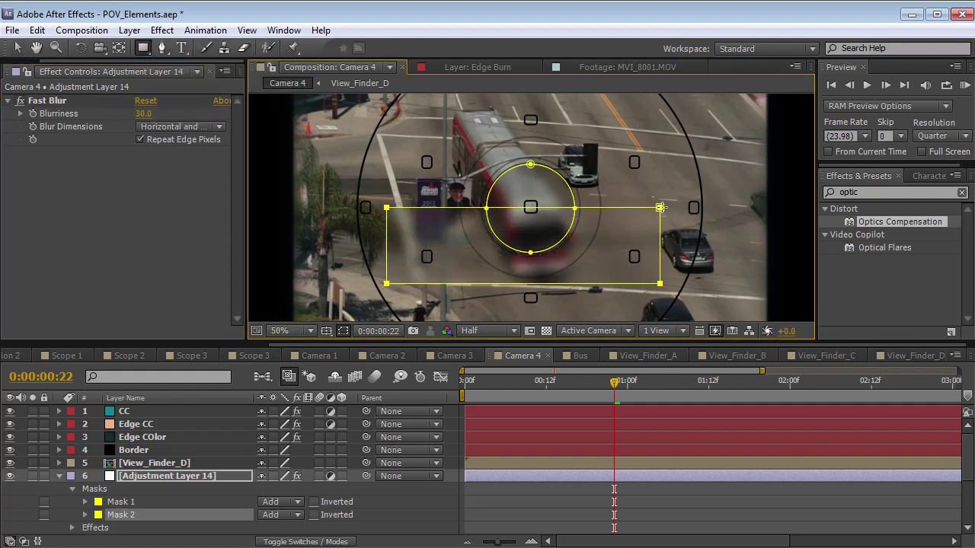
left_click(279, 516)
left_click(293, 547)
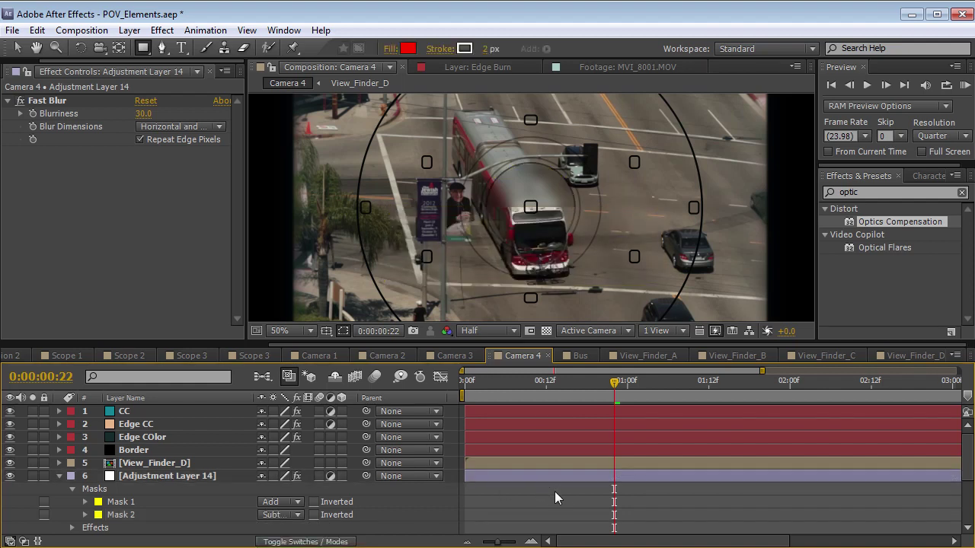
mouse_move(651, 390)
left_mouse_down()
mouse_move(776, 385)
mouse_move(627, 385)
mouse_move(650, 389)
left_mouse_up()
left_click(612, 477)
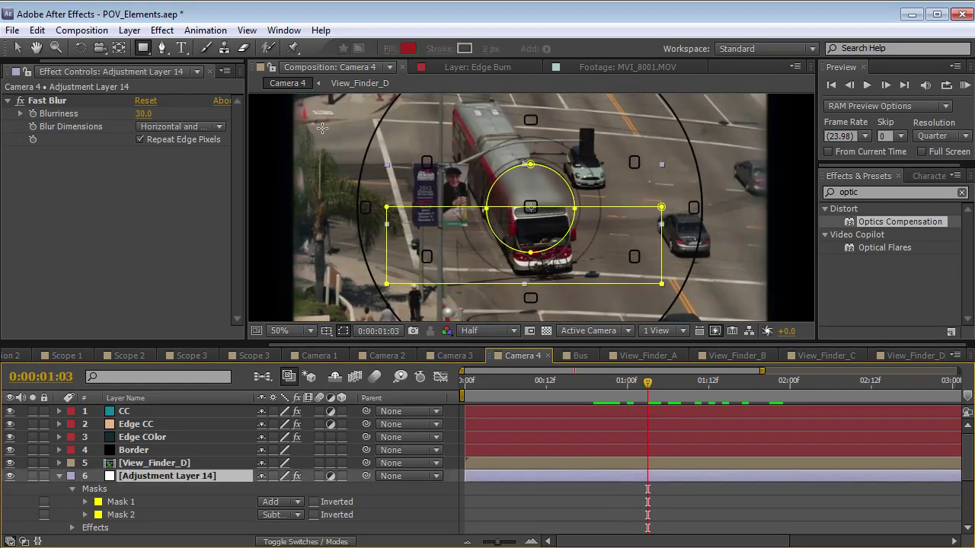
left_click(162, 30)
mouse_move(207, 220)
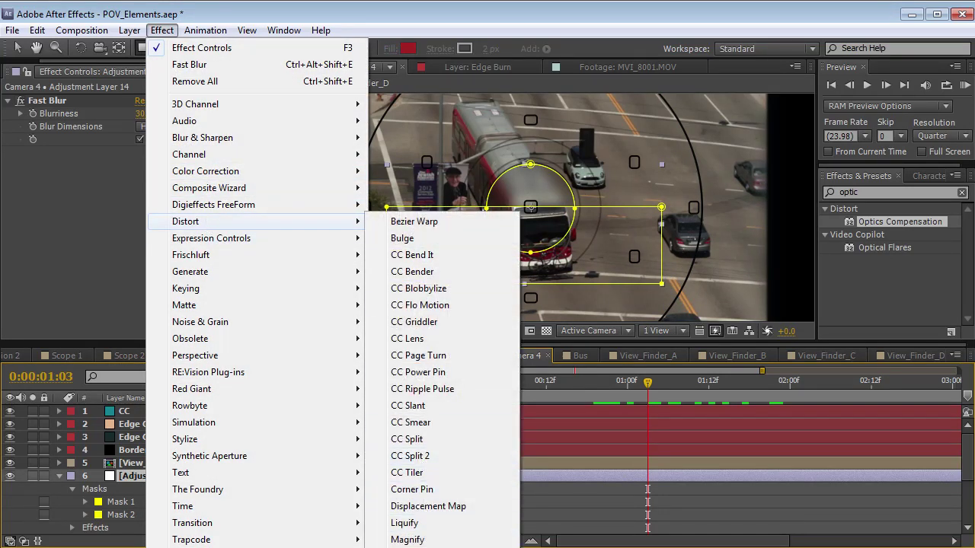
Add Turbulent Displace to the adjustment layer with Size 2.0, viewing at 100% full resolution
left_click(427, 545)
left_click_drag(151, 191, 178, 171)
key("slash")
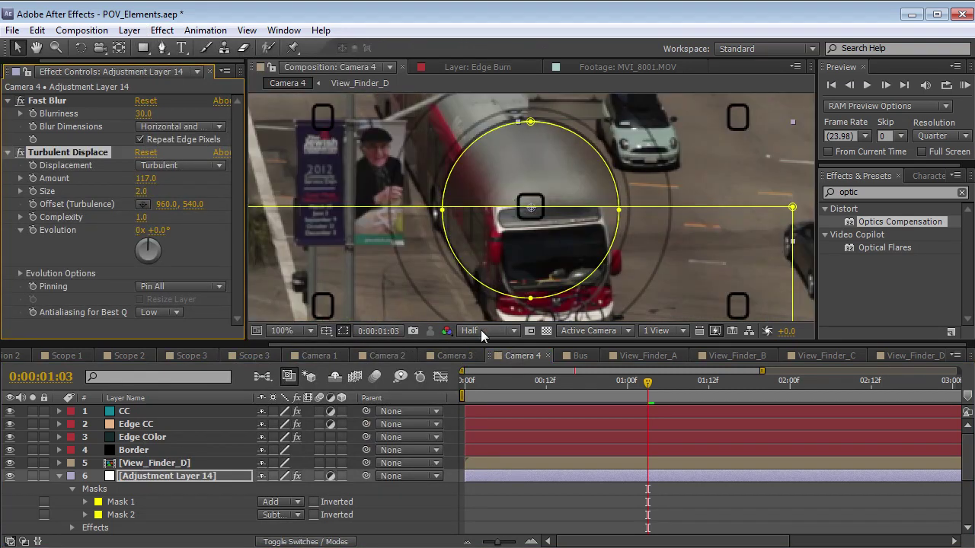
key("ctrl+j")
Set the displacement type to Bulge and Complexity to 1.4, then deselect and zoom back out
left_click(177, 165)
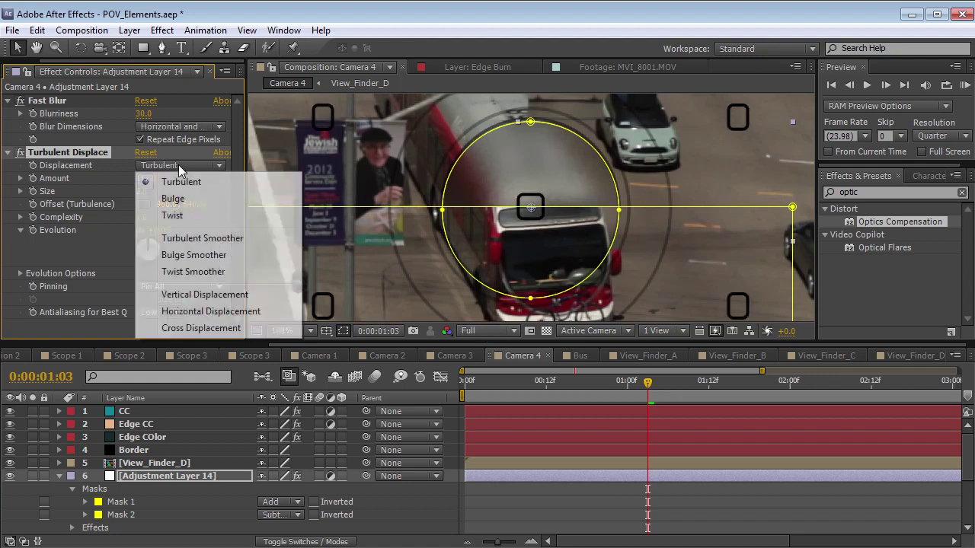
left_click(194, 241)
left_click(182, 166)
left_click(186, 189)
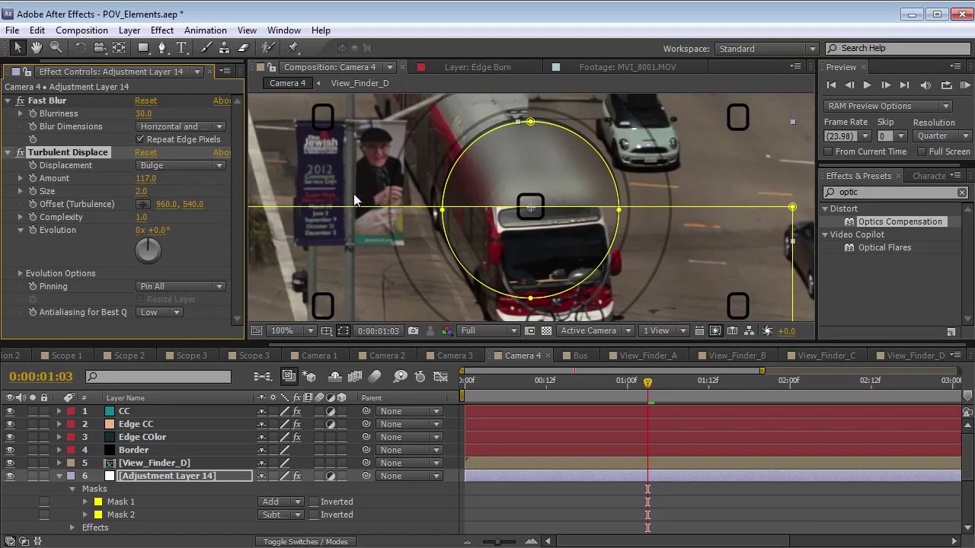
left_click_drag(142, 217, 125, 192)
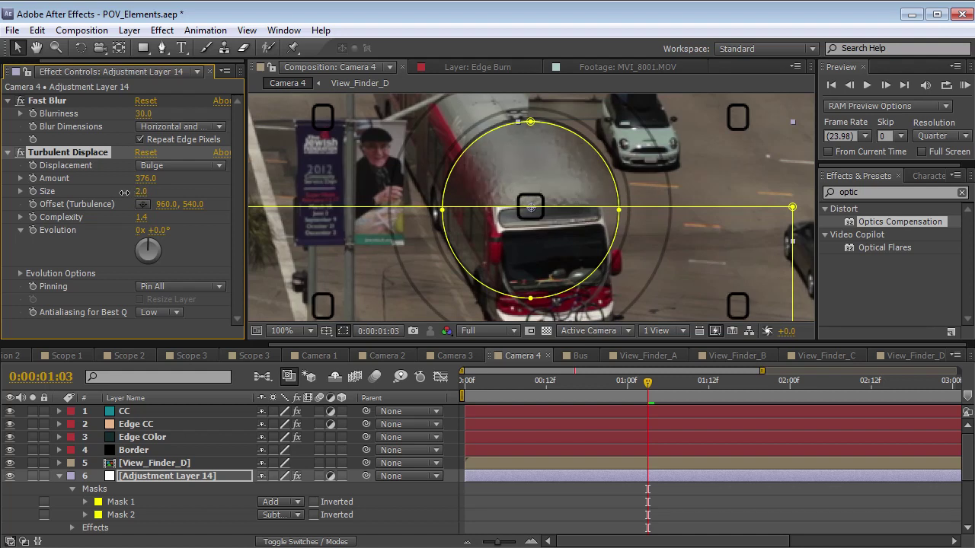
left_click(624, 485)
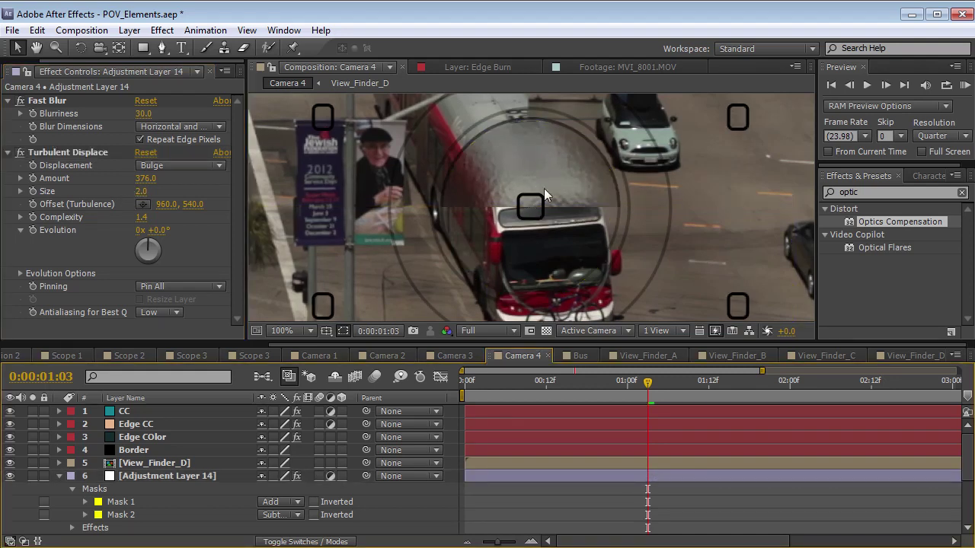
scroll(590, 219, "down", 2)
Turn on the Blur Ring, Blur Ring 2 and Blur Ring 3 layers at a later frame
left_click(661, 381)
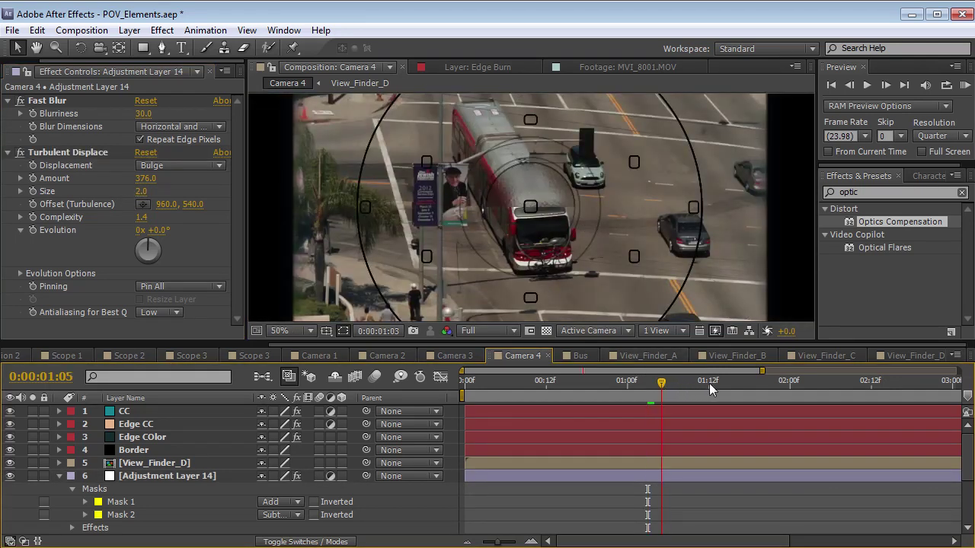
left_click_drag(735, 381, 491, 396)
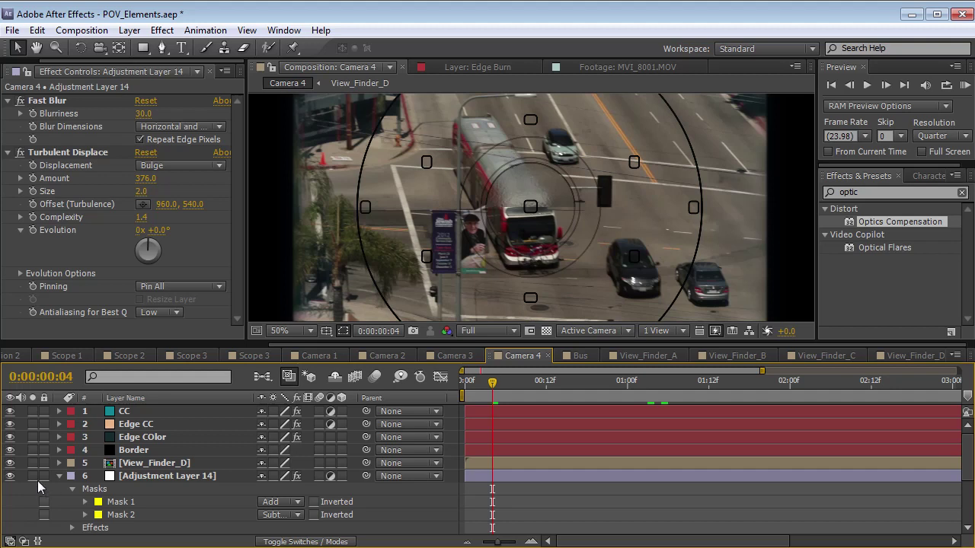
left_click_drag(10, 515, 10, 489)
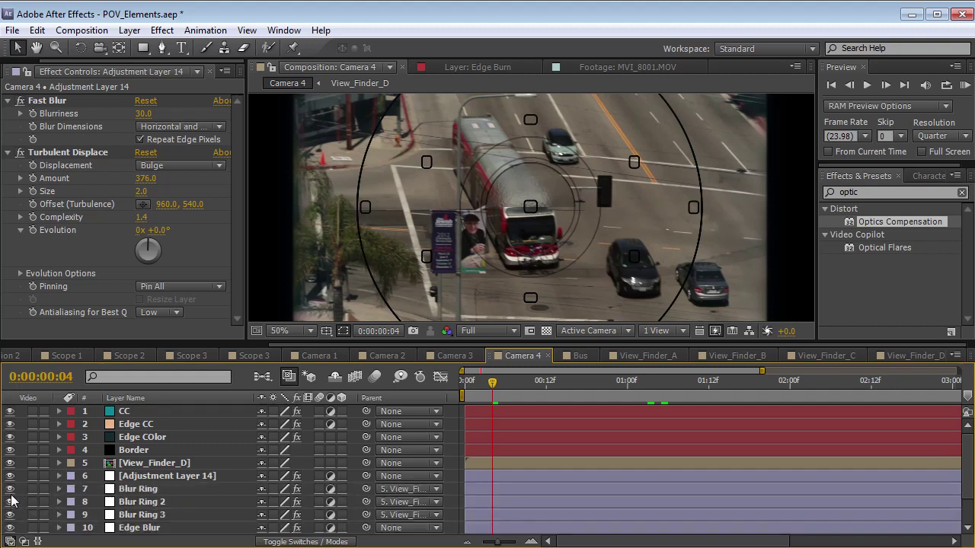
Scrub the timeline with the adjustment layer's masks visible, then switch to Scope 3
left_click(521, 475)
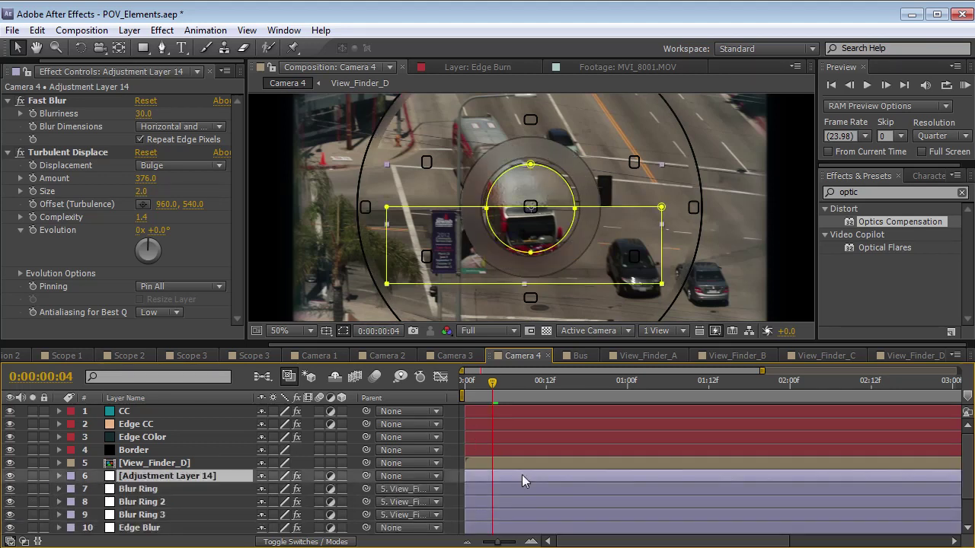
left_click_drag(587, 390, 662, 398)
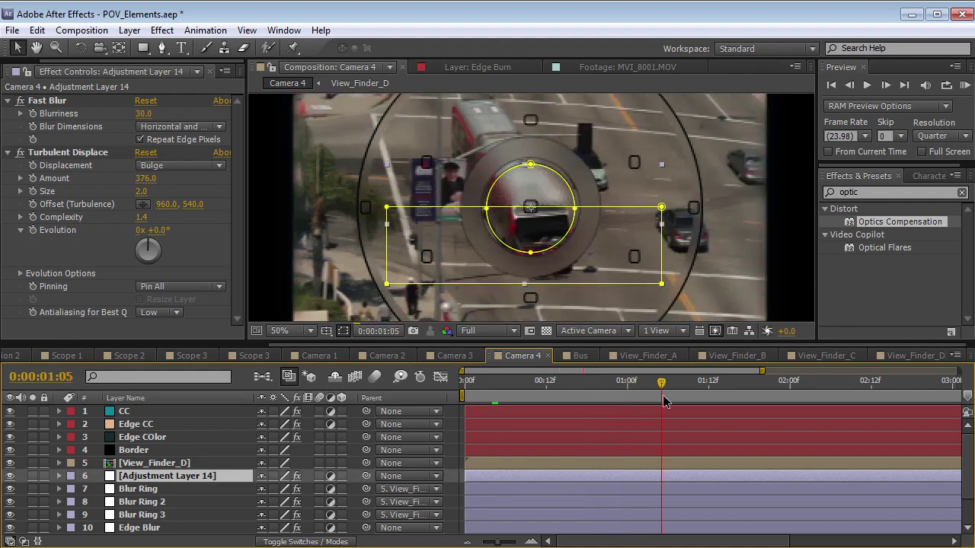
key("ctrl+0")
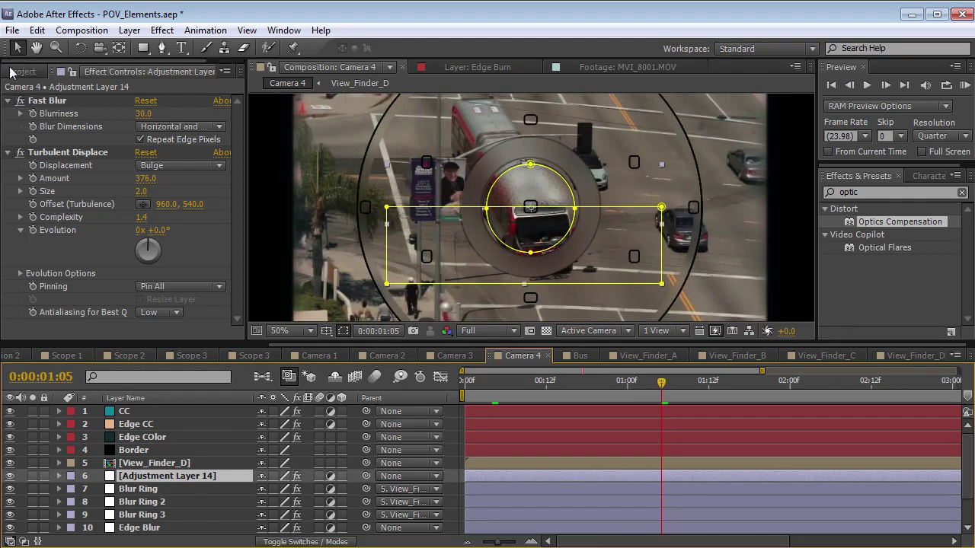
left_click(259, 355)
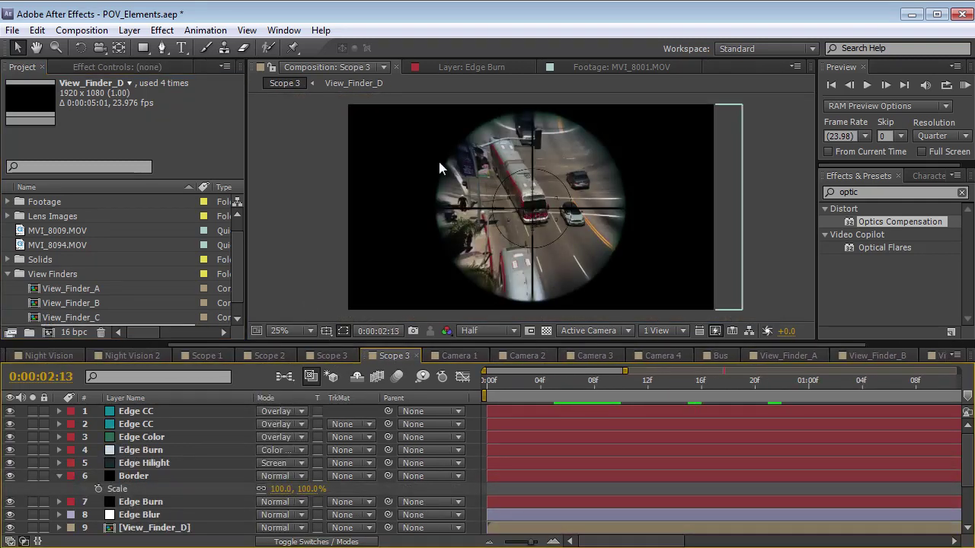
Inspect the Edge CC, Edge Color and Edge Burn layers in Scope 3
left_click(127, 436)
left_click(141, 412)
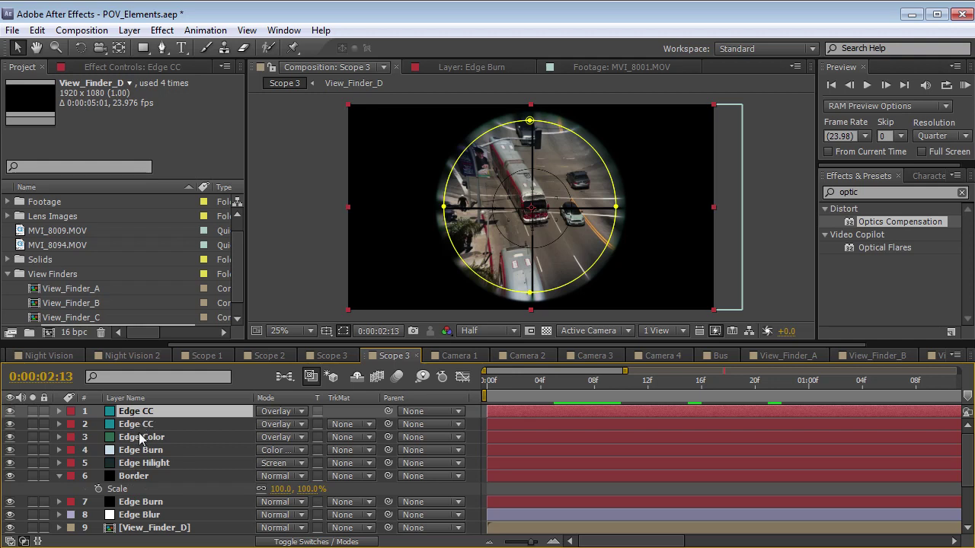
left_click(141, 438)
left_click(152, 451)
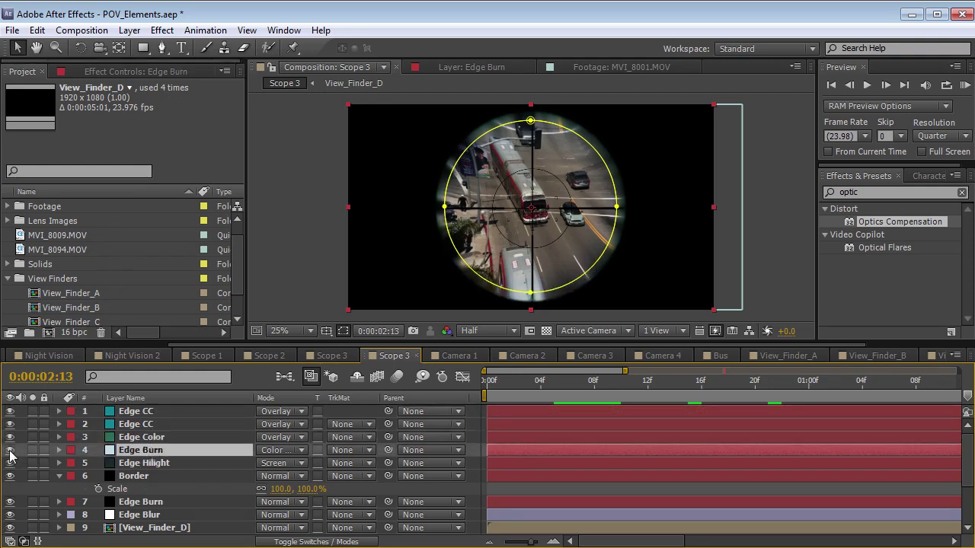
In Scope 1, inspect the Edge Color, Cross Hair and Edge Burn layers
left_click(202, 356)
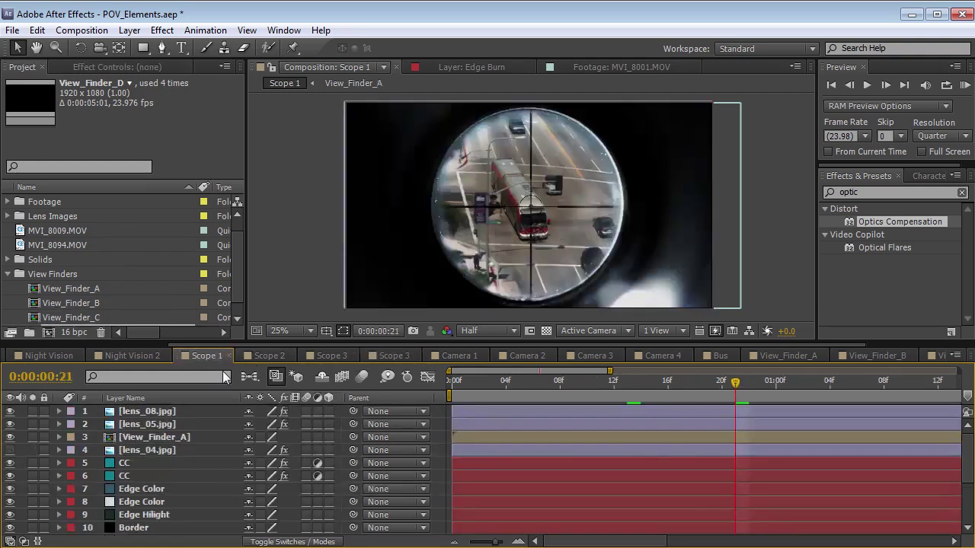
left_click(164, 489)
scroll(179, 505, "down", 3)
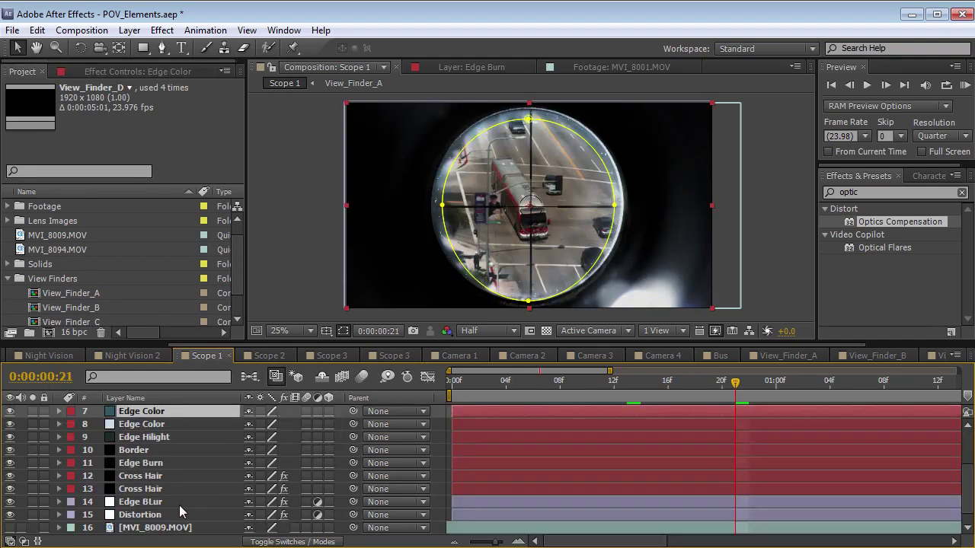
left_click(126, 476)
left_click(116, 466)
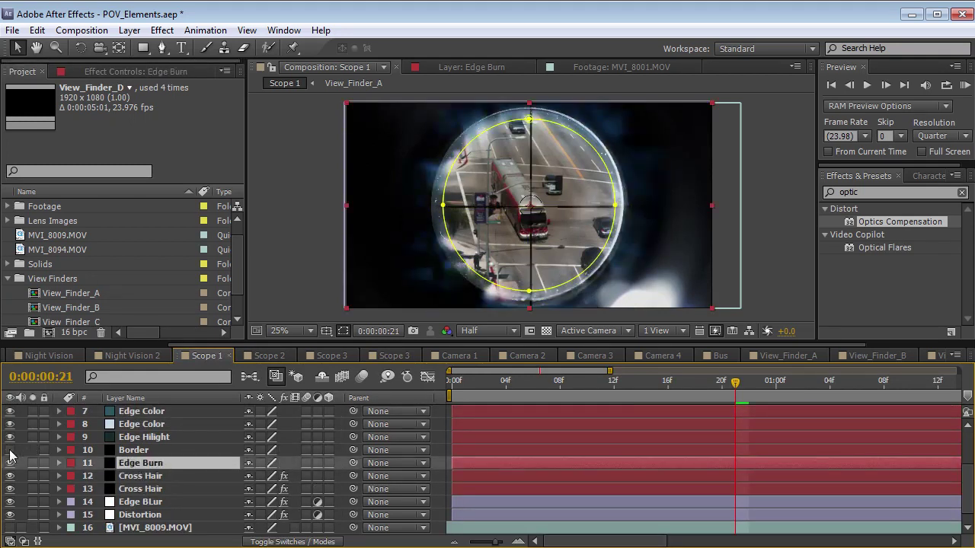
scroll(251, 356, "up", 3)
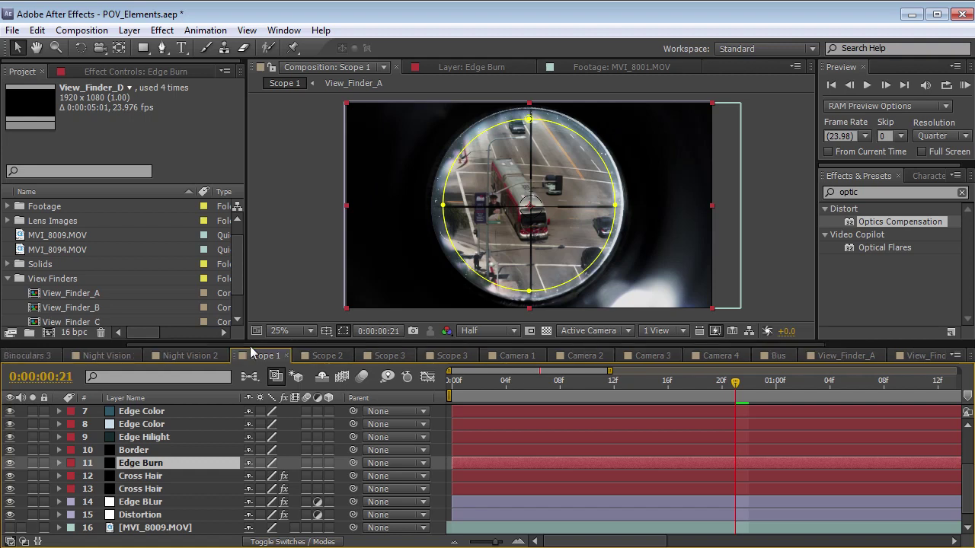
Step through the Night Vision and Binoculars 1–3 comps, then preview the Camera 2 comp
left_click(365, 358)
left_click(277, 356)
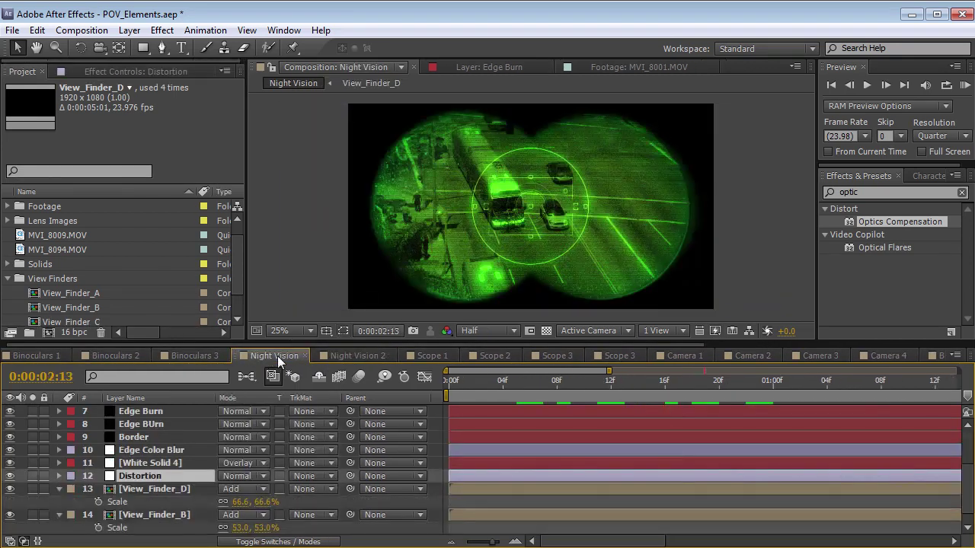
left_click(172, 357)
left_click(115, 354)
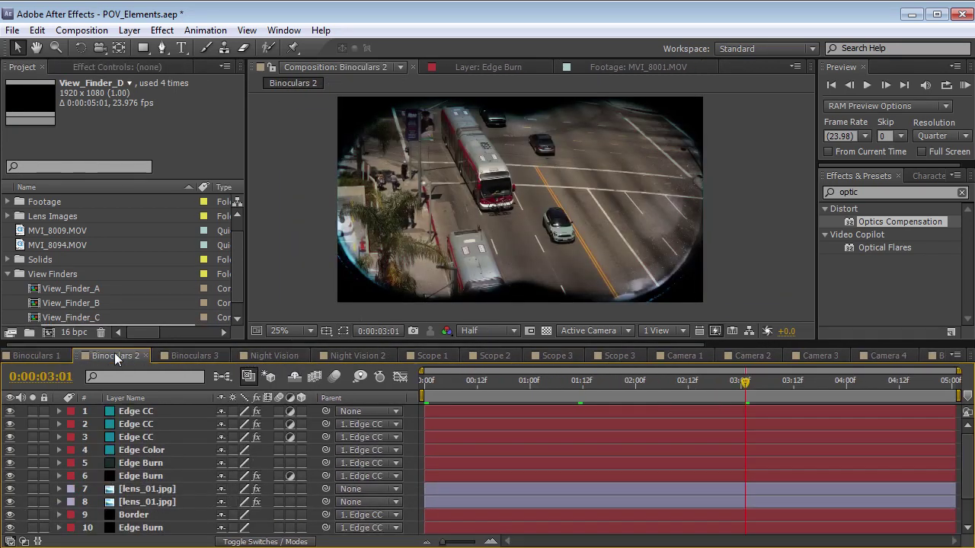
left_click(48, 355)
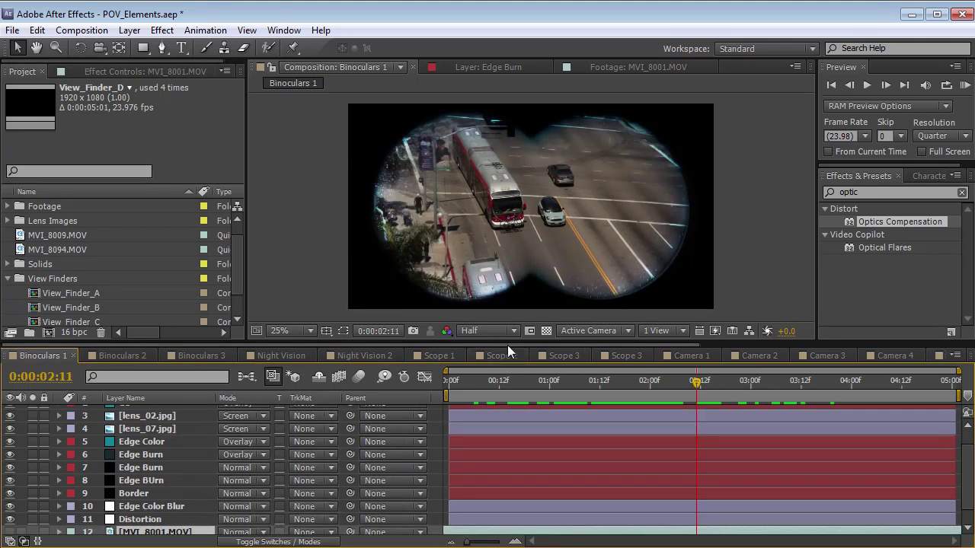
left_click_drag(507, 345, 728, 348)
left_click(451, 355)
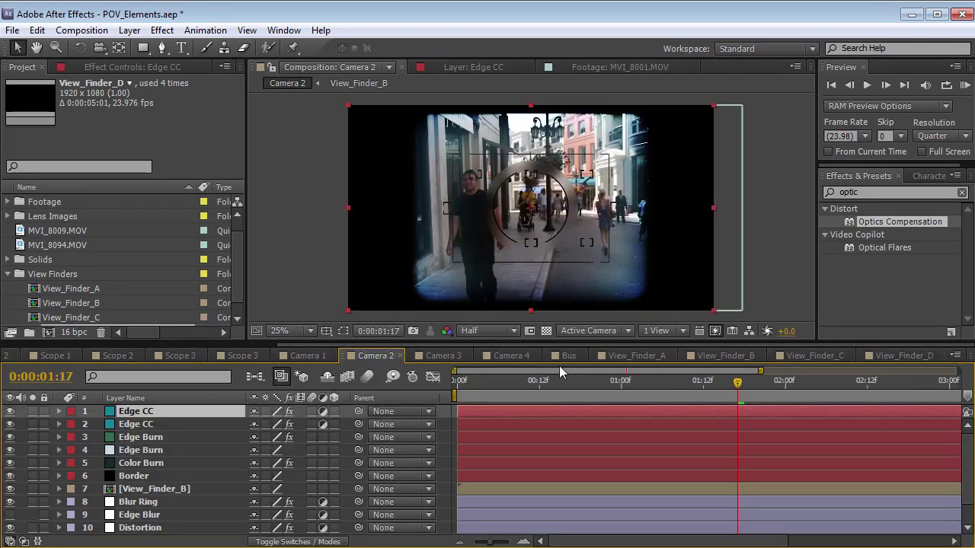
key("KP_0")
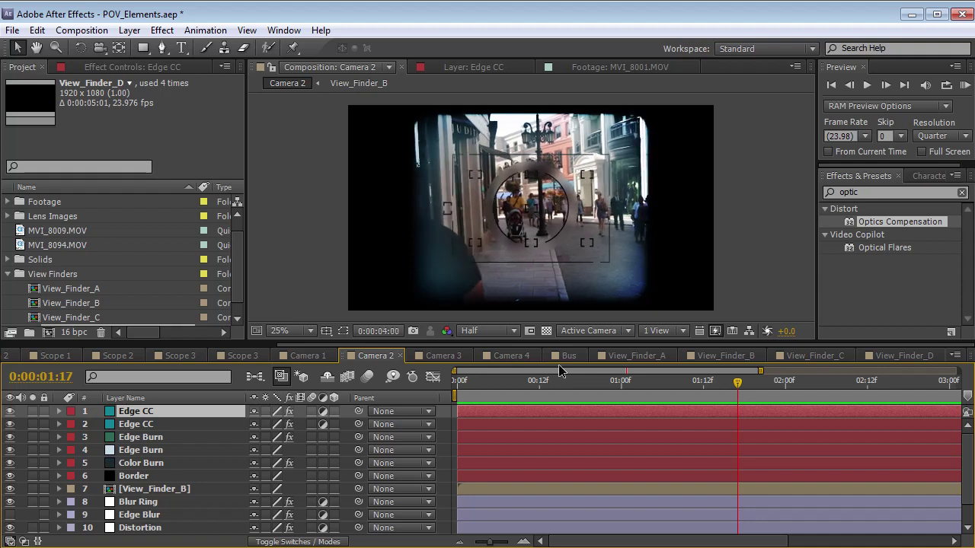